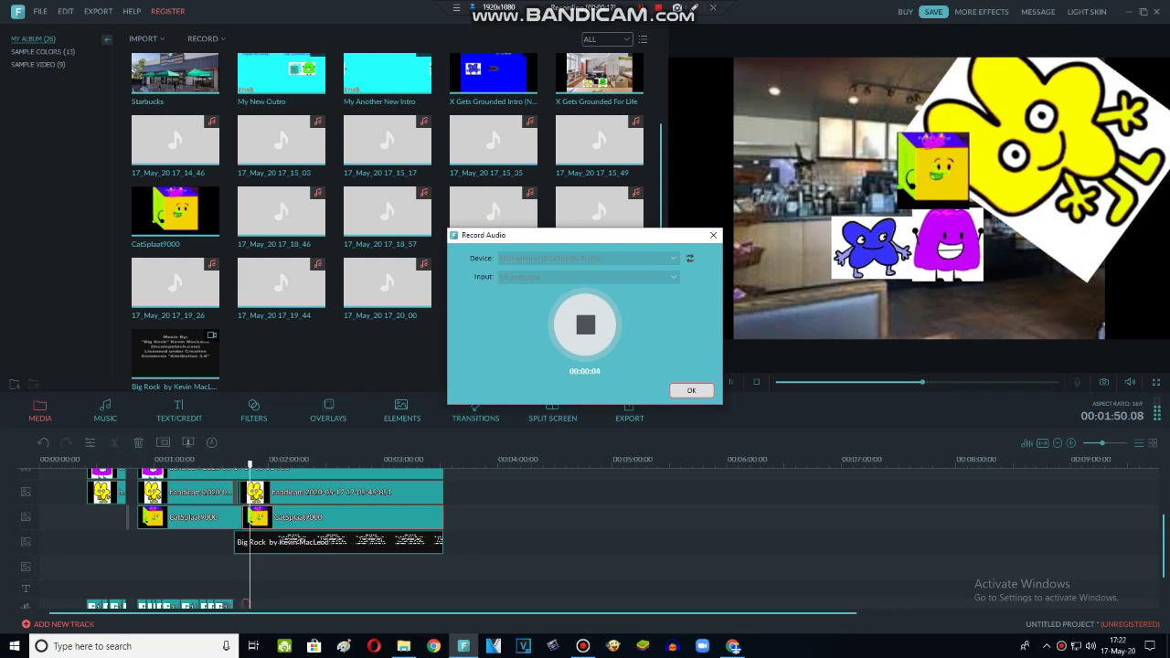
Stop the voice recording and raise the recorded audio clip's pitch to the slider's maximum.
{"action": "left_click", "coordinate": [584, 329]}
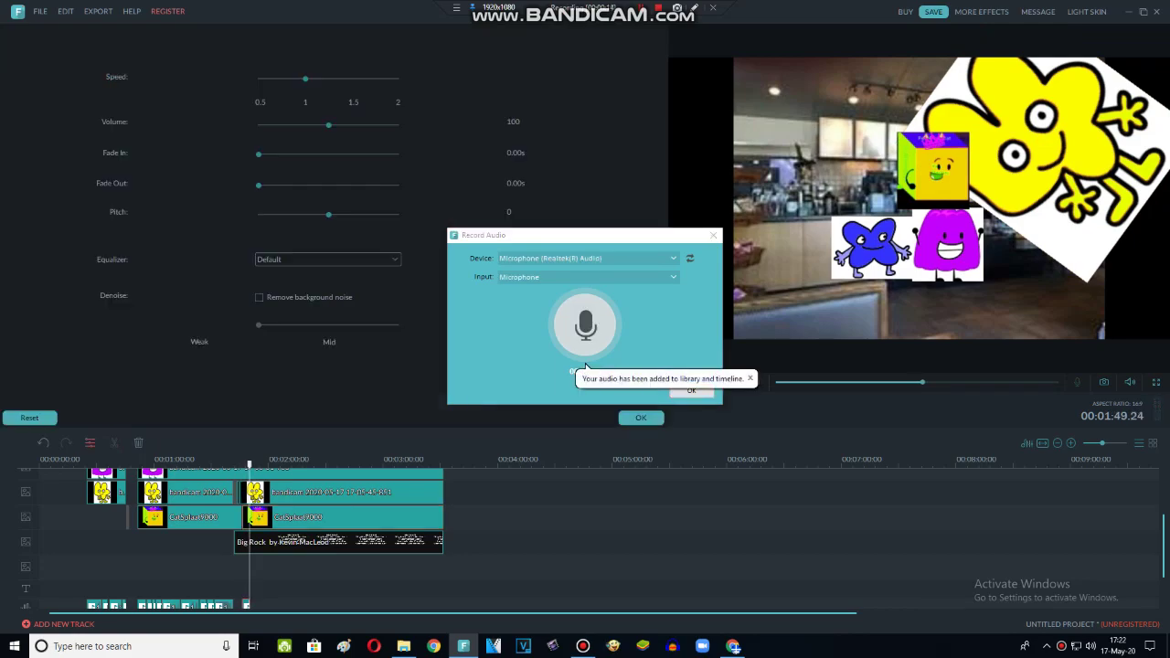
{"action": "left_click_drag", "start_coordinate": [329, 215], "coordinate": [399, 215]}
Split the second CatSplaat9000 clip into pieces that shift and rotate the cube out of the picture, and delete the remainder from 00:01:47.24.
{"action": "double_click", "coordinate": [192, 518]}
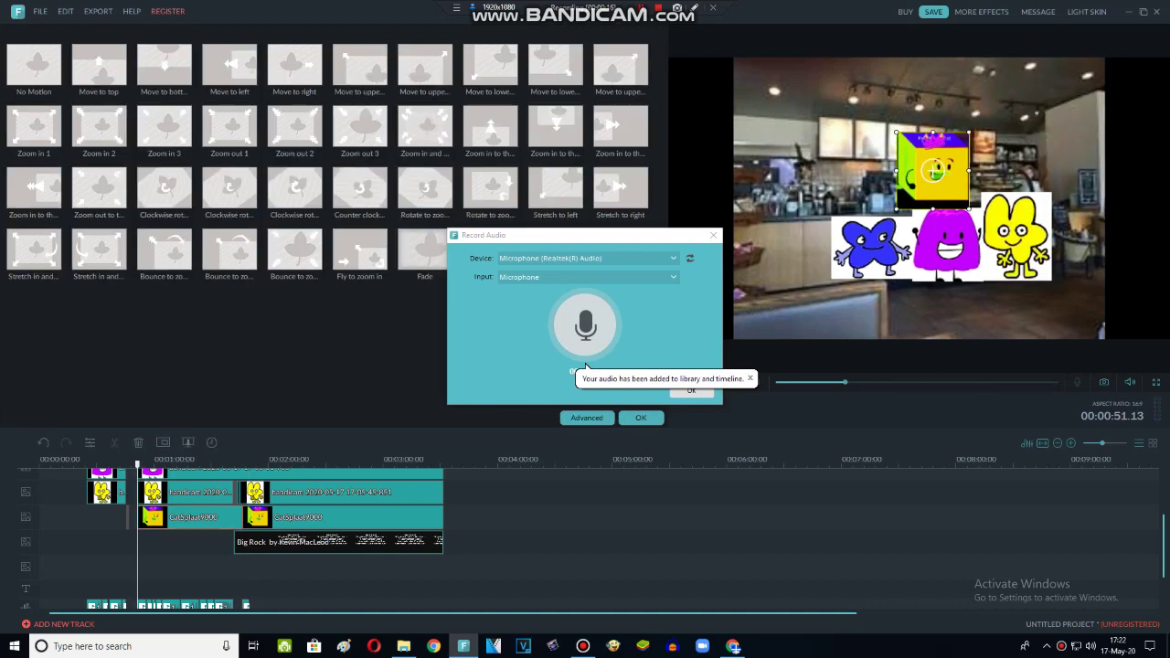
{"action": "double_click", "coordinate": [311, 517]}
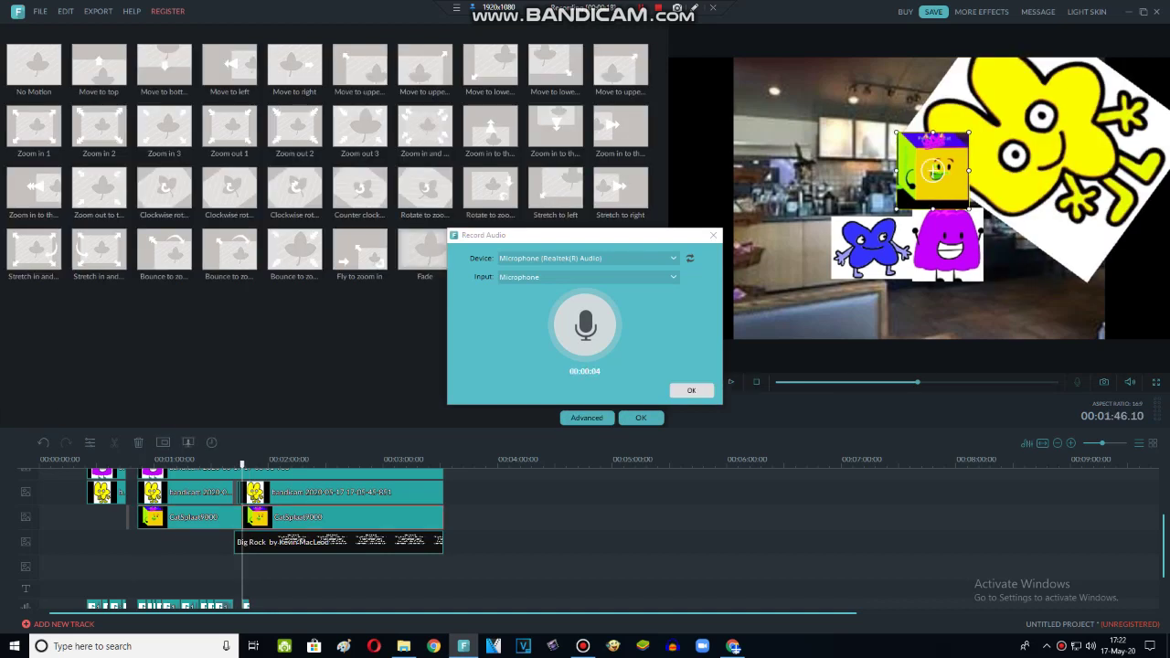
{"action": "left_click", "coordinate": [641, 418]}
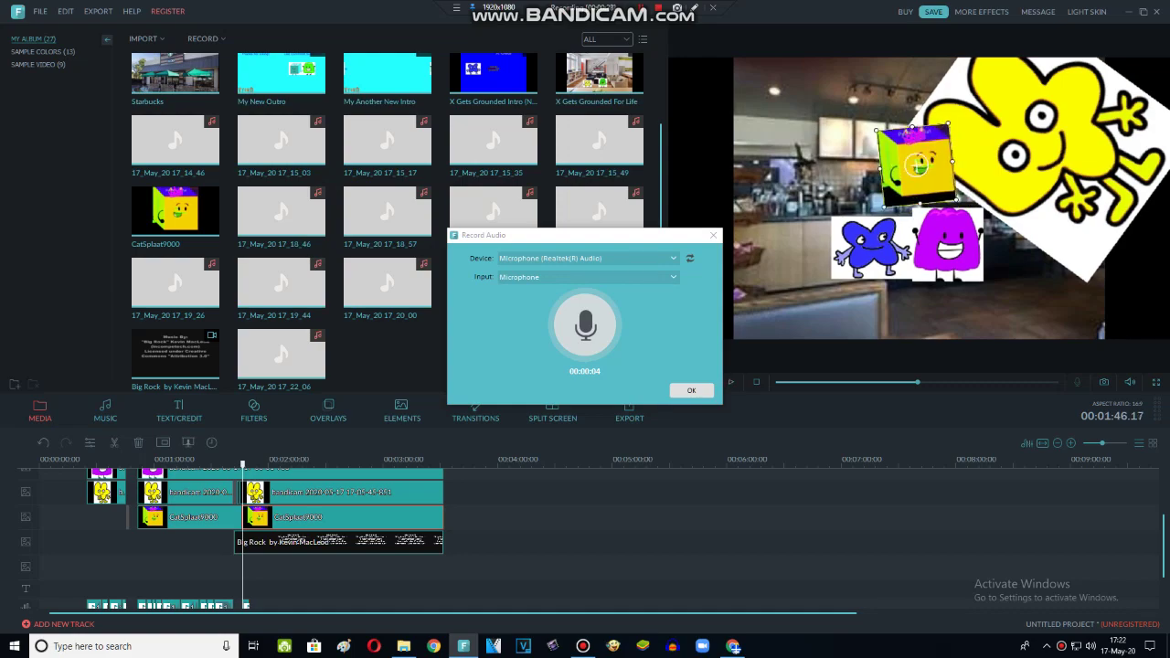
{"action": "left_click", "coordinate": [114, 442]}
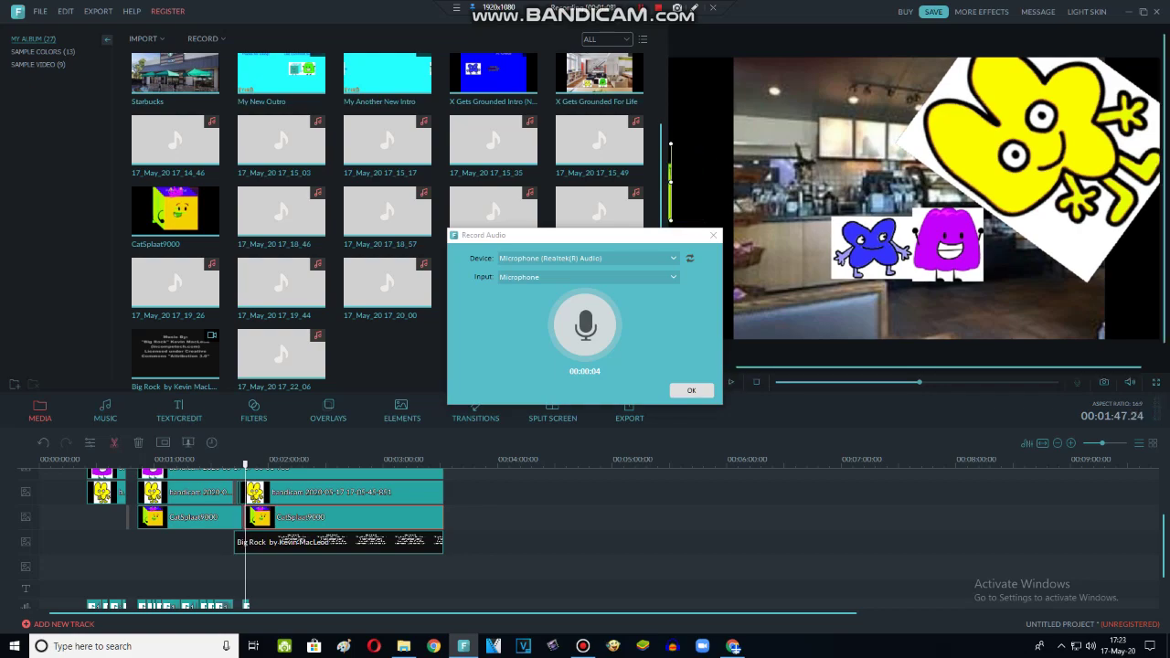
{"action": "key", "text": "Delete"}
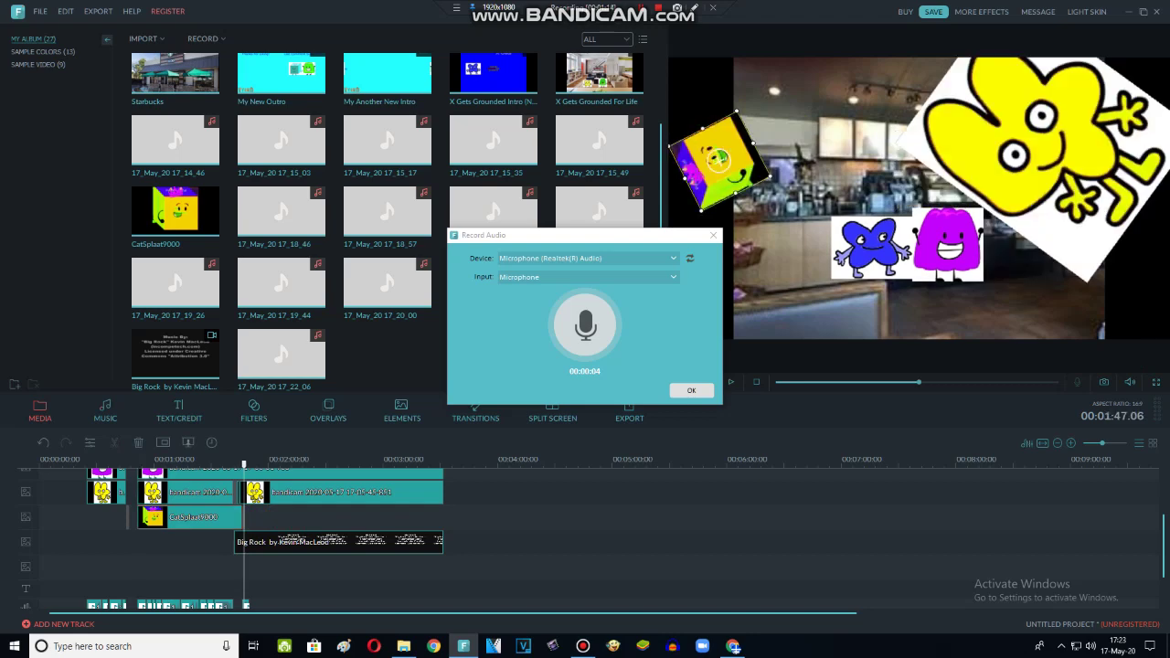
Play the cube animation from 00:01:46.10, and split the purple and blue character clips at 00:01:50.18.
{"action": "left_click", "coordinate": [242, 461]}
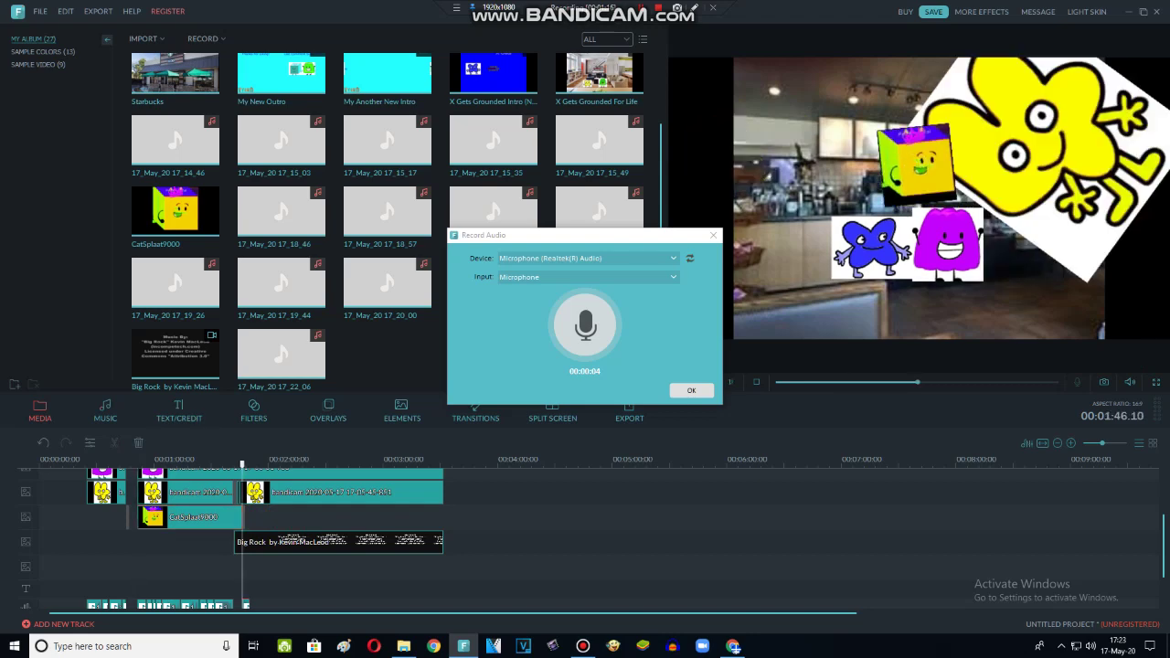
{"action": "key", "text": "space"}
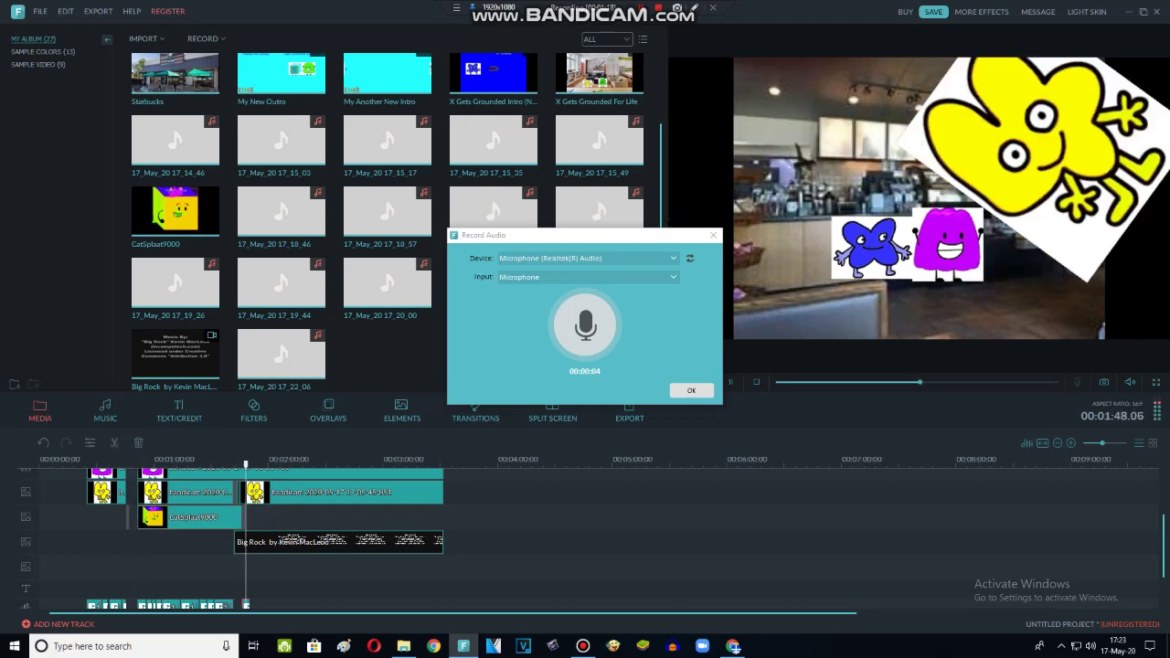
{"action": "key", "text": "space"}
{"action": "left_click", "coordinate": [294, 493]}
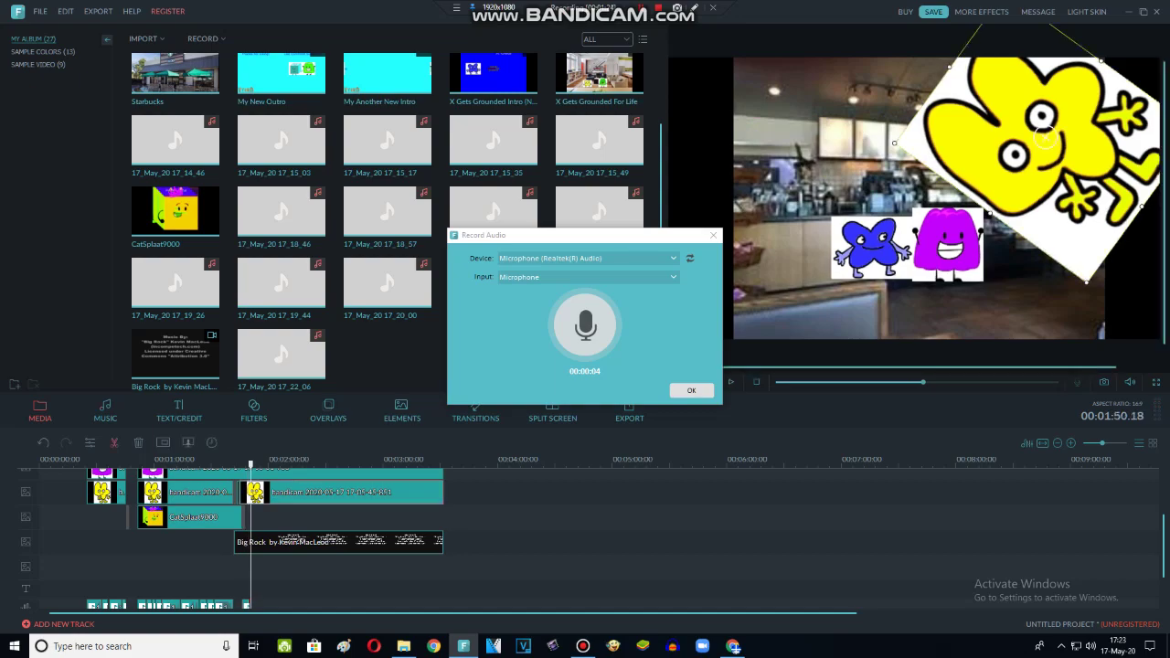
{"action": "left_click", "coordinate": [948, 240]}
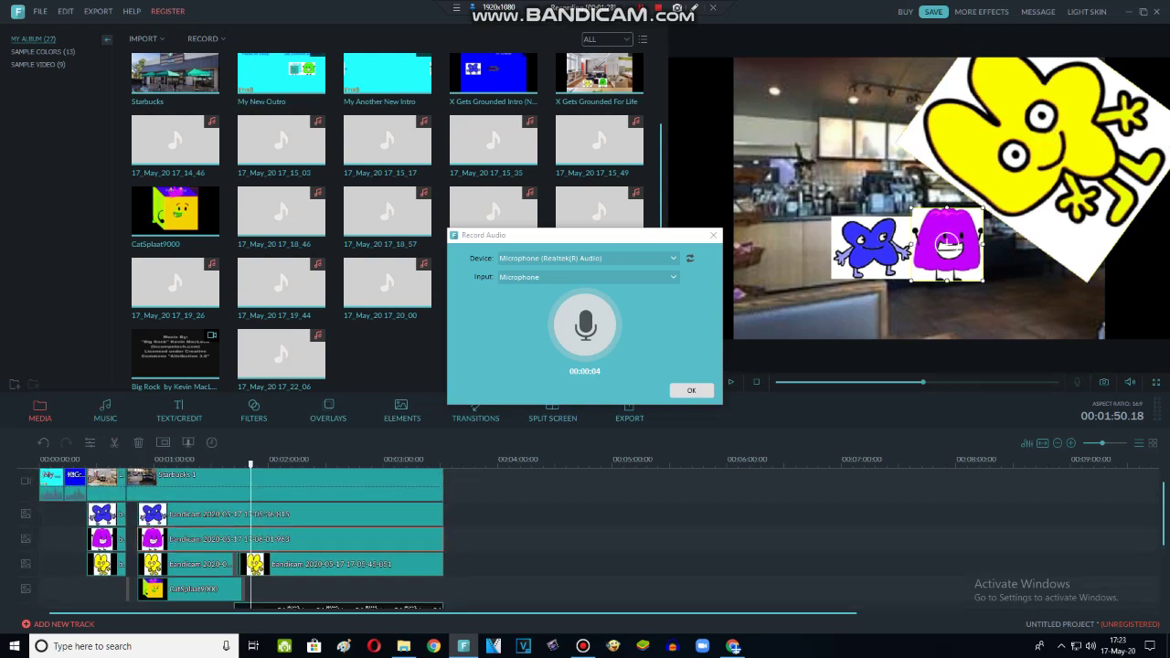
{"action": "key", "text": "ctrl+b"}
{"action": "left_click", "coordinate": [870, 247]}
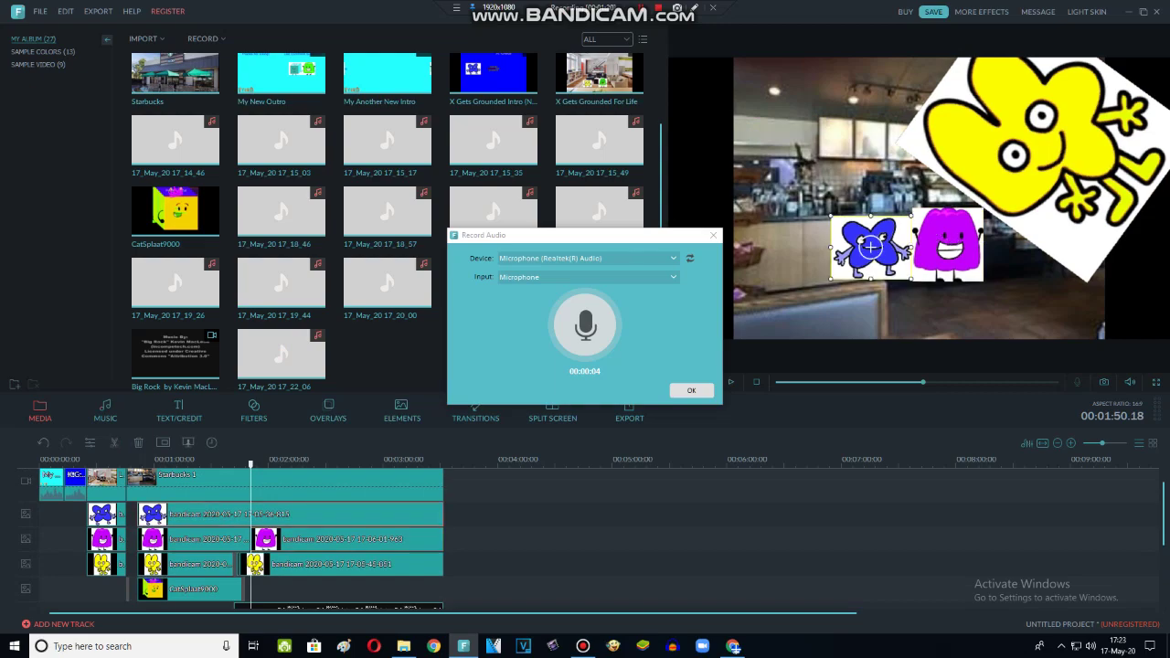
{"action": "key", "text": "ctrl+b"}
Move the blue and purple characters slightly down and to the right in the clip pieces starting at 00:01:50.18.
{"action": "left_click_drag", "start_coordinate": [870, 247], "coordinate": [881, 260]}
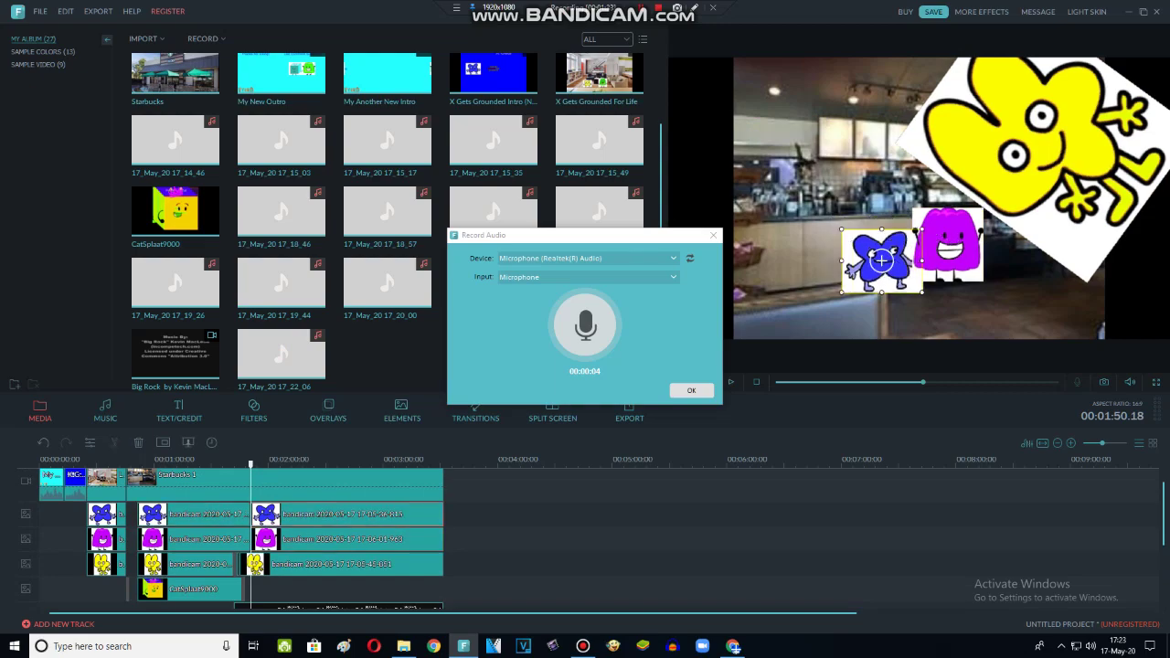
{"action": "left_click", "coordinate": [948, 241]}
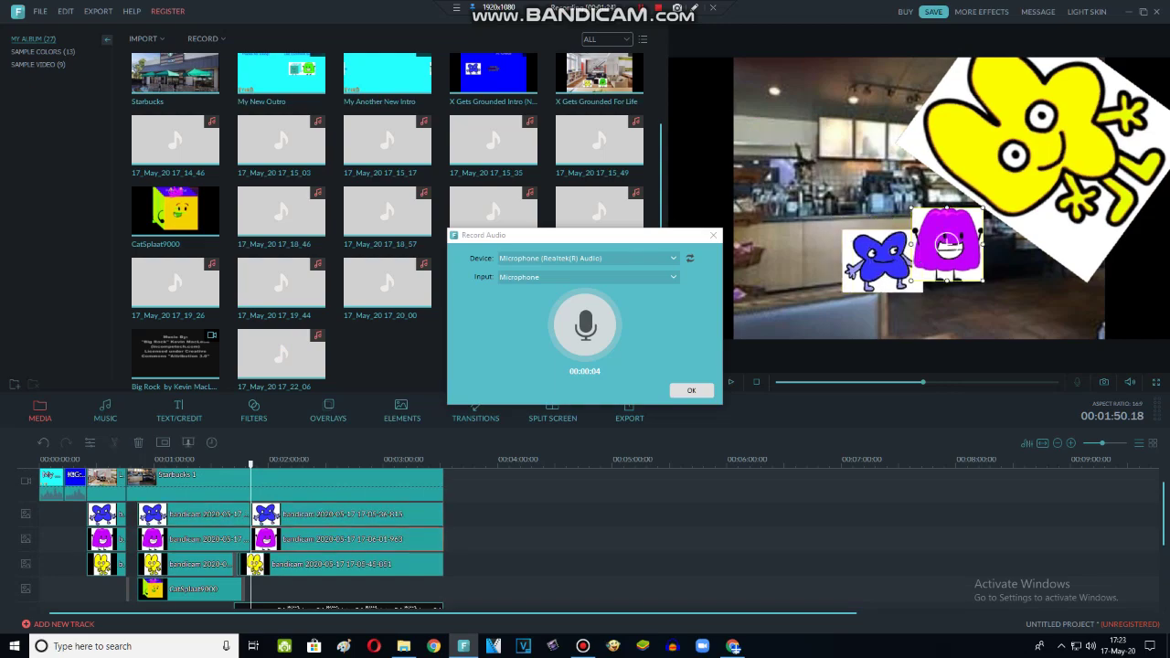
{"action": "left_click_drag", "start_coordinate": [948, 240], "coordinate": [959, 253]}
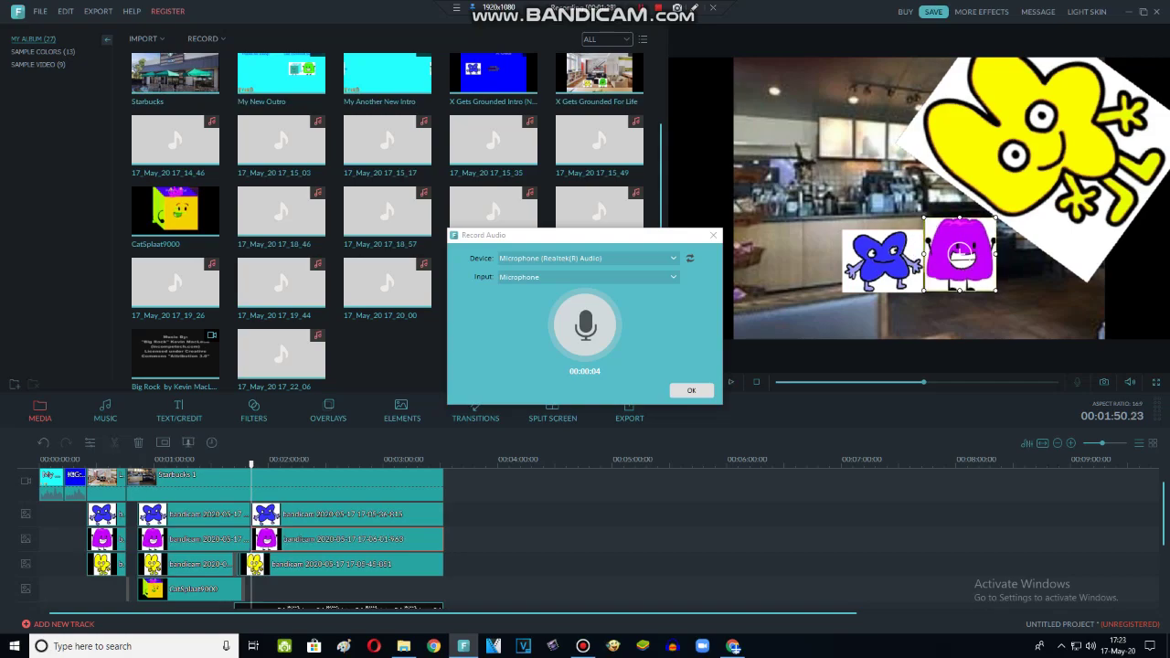
Shift the blue and purple characters further diagonally downward, side by side, at 00:01:50.23.
{"action": "left_click", "coordinate": [881, 260]}
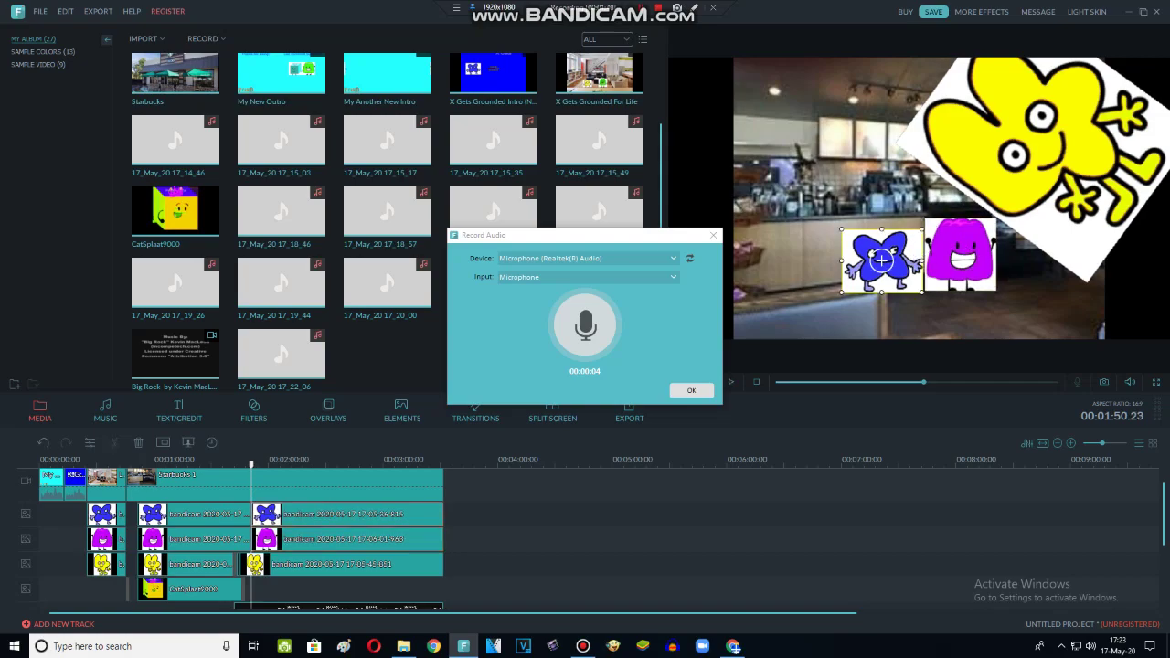
{"action": "left_click_drag", "start_coordinate": [882, 260], "coordinate": [901, 282]}
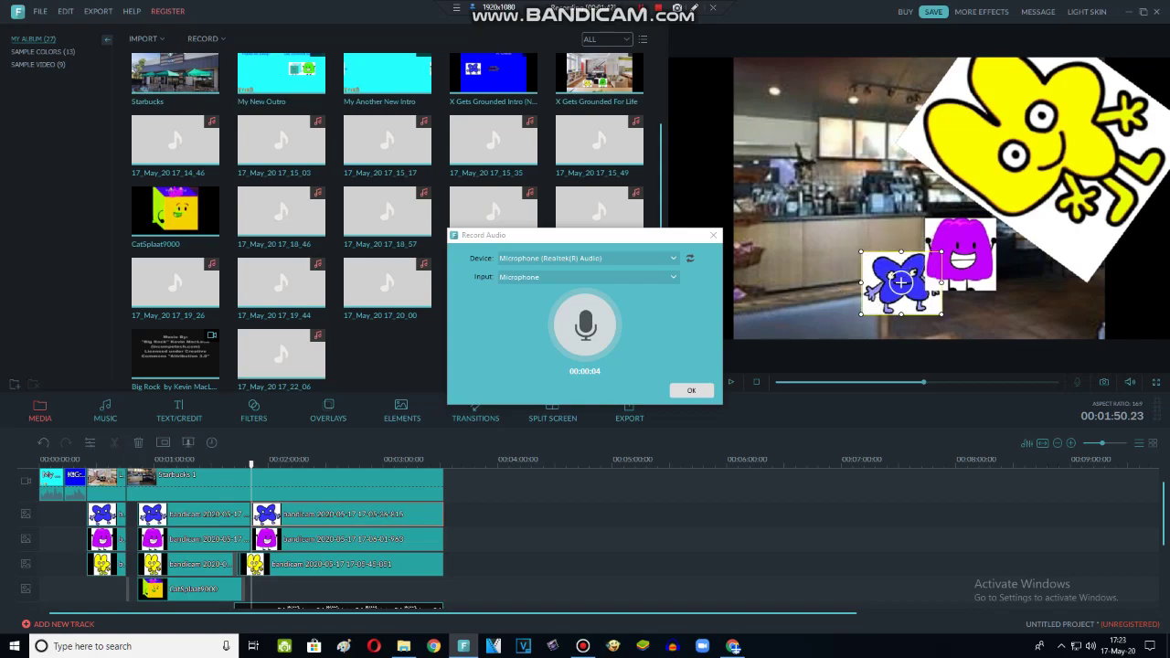
{"action": "left_click", "coordinate": [961, 254]}
{"action": "left_click_drag", "start_coordinate": [960, 254], "coordinate": [976, 276]}
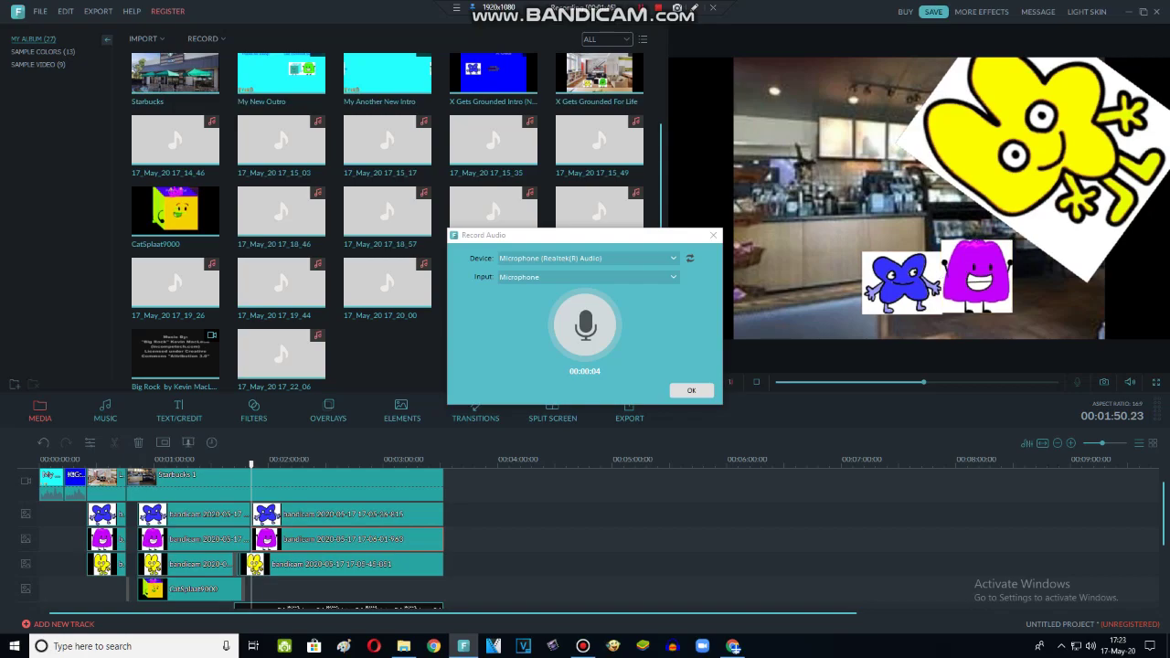
Move the blue and purple characters down to the lower edge of the picture at 00:01:51.03.
{"action": "left_click", "coordinate": [901, 282]}
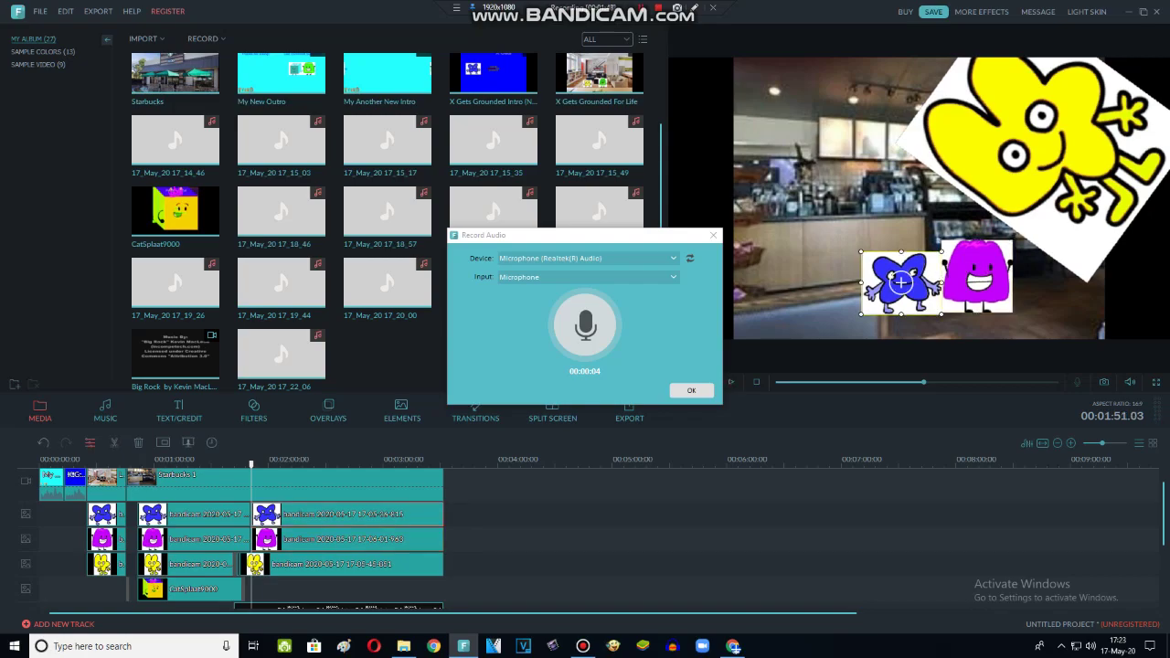
{"action": "left_click_drag", "start_coordinate": [900, 283], "coordinate": [928, 311]}
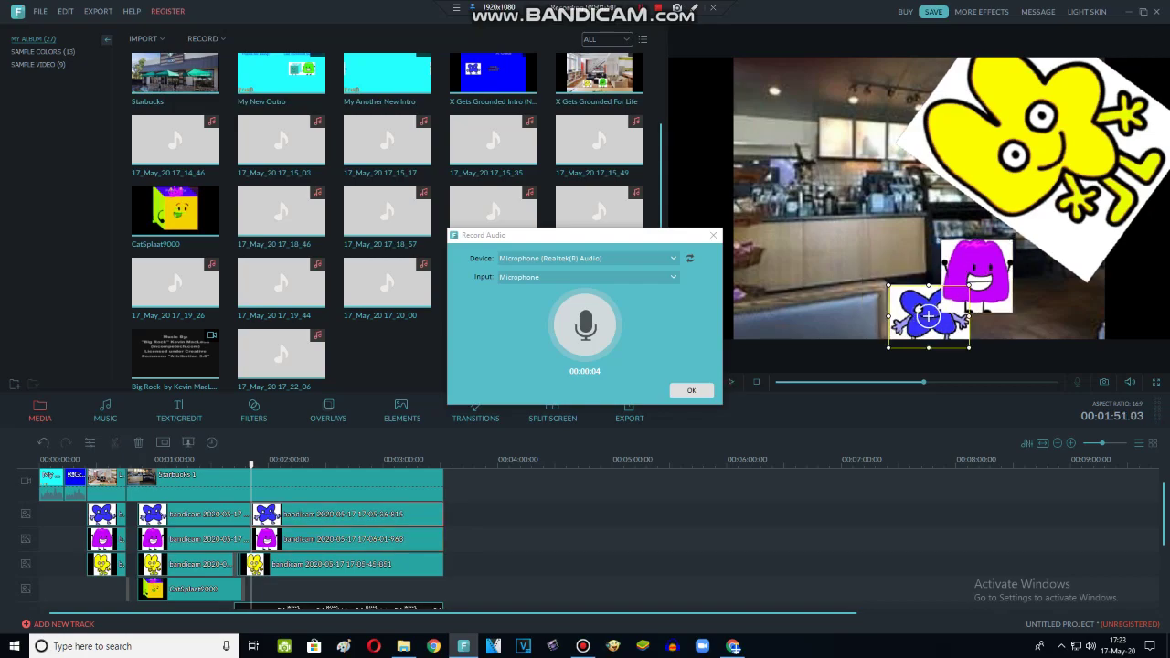
{"action": "left_click_drag", "start_coordinate": [976, 275], "coordinate": [1003, 311]}
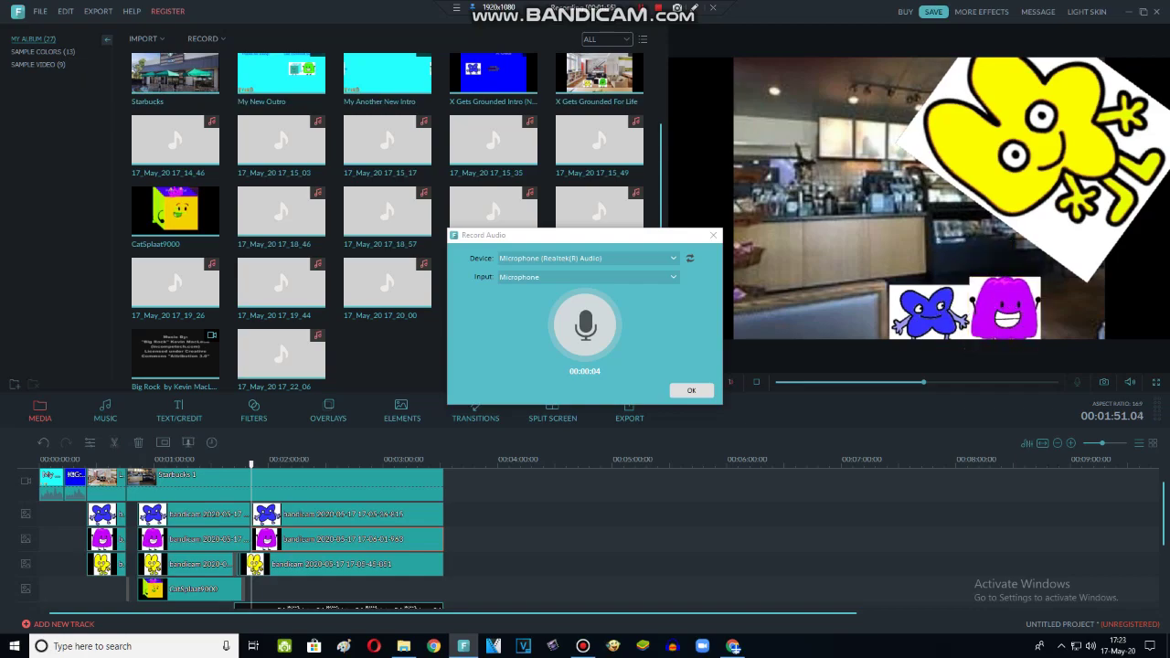
Lower the blue and purple characters at 00:01:51.09 so about half of each extends below the picture.
{"action": "left_click", "coordinate": [927, 315]}
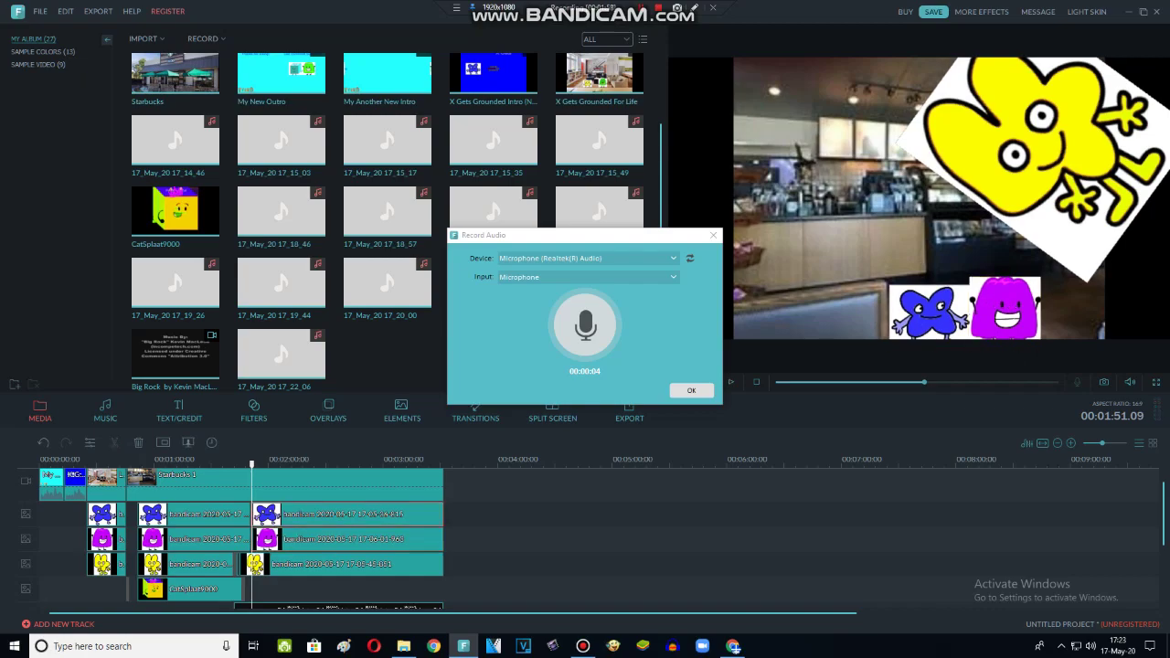
{"action": "left_click_drag", "start_coordinate": [928, 315], "coordinate": [942, 335]}
{"action": "left_click", "coordinate": [1003, 313]}
{"action": "left_click_drag", "start_coordinate": [1004, 312], "coordinate": [1021, 330]}
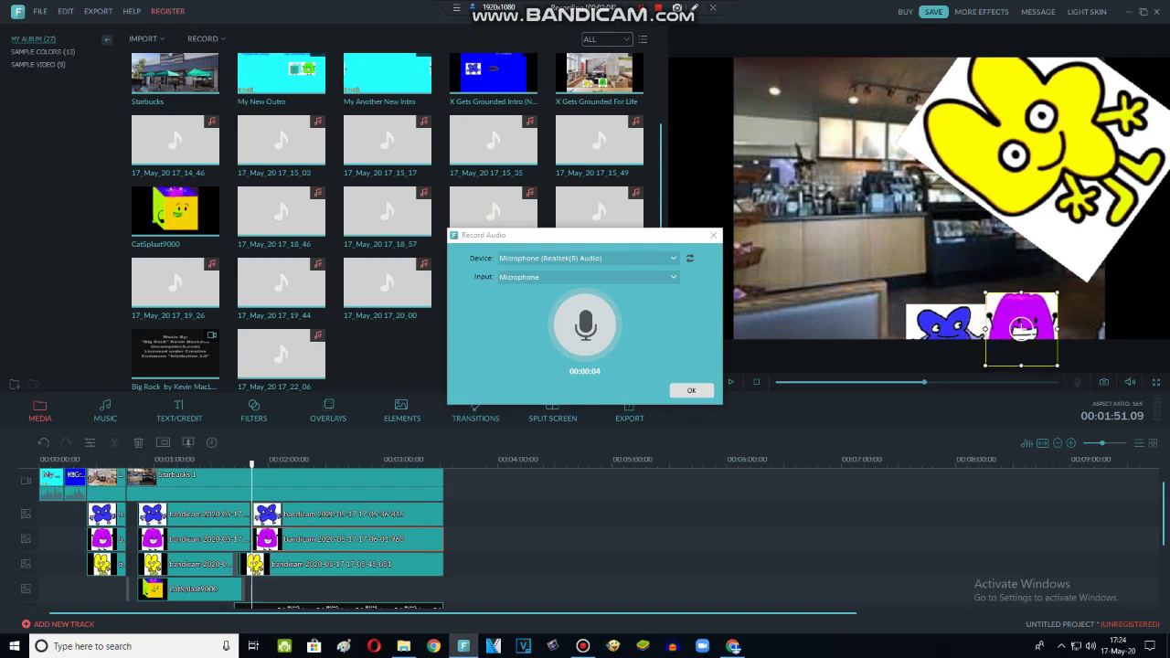
Split the character clips at 00:01:51.16 and lower both characters until only their tops remain in the picture.
{"action": "left_click", "coordinate": [731, 382]}
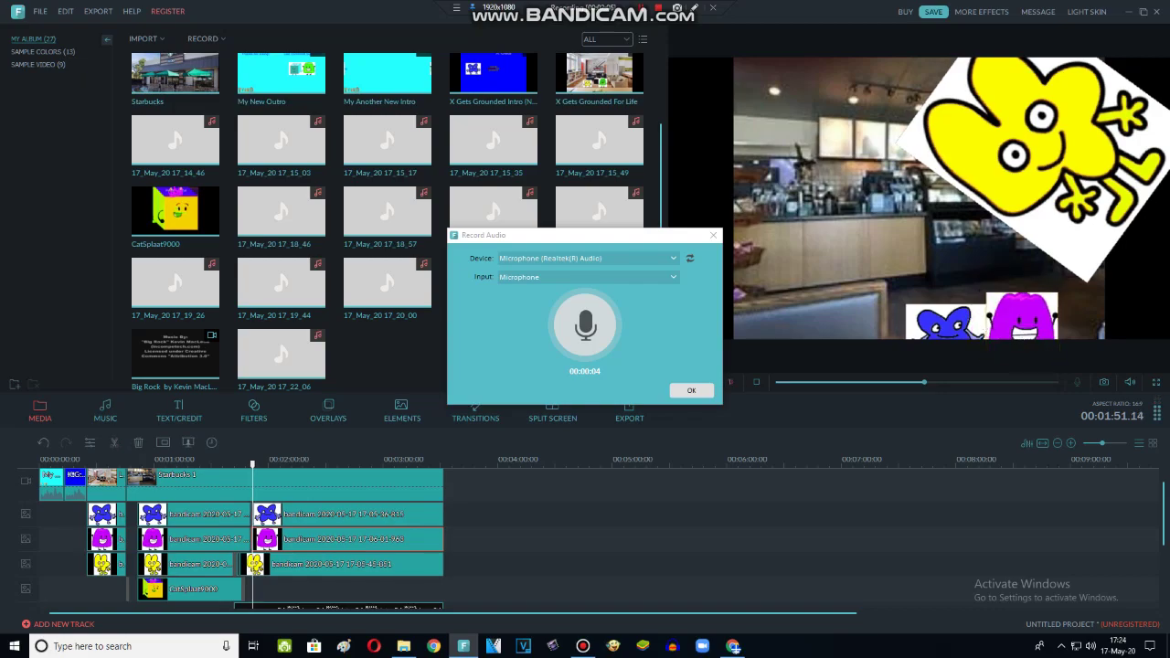
{"action": "left_click", "coordinate": [731, 382]}
{"action": "left_click", "coordinate": [945, 336]}
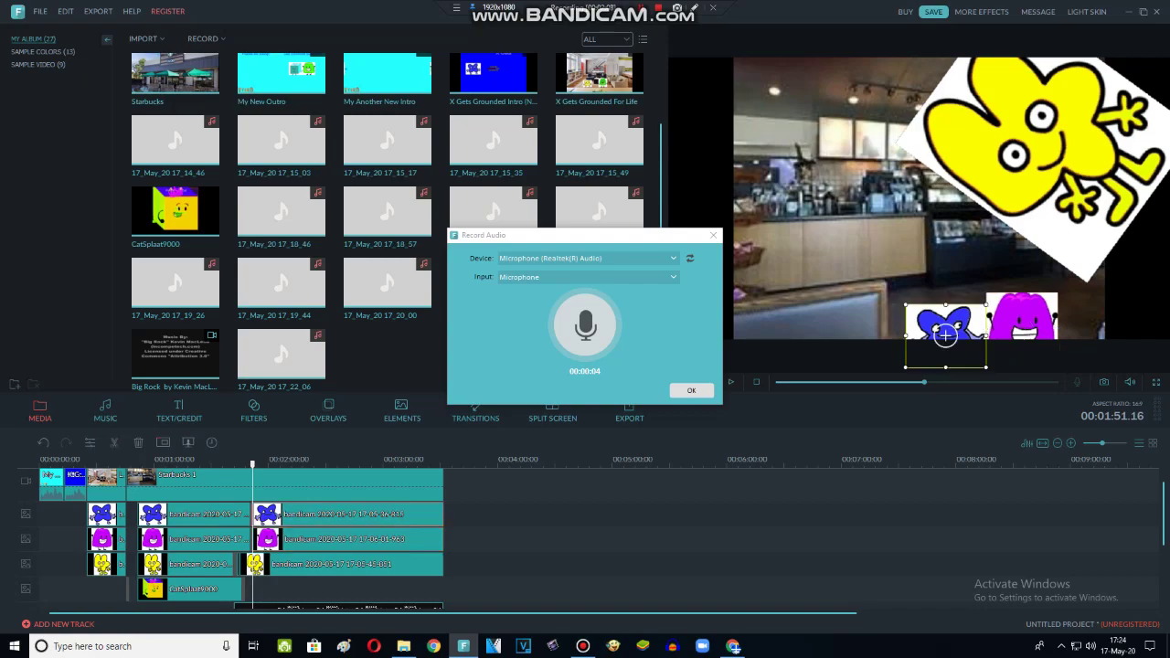
{"action": "left_click", "coordinate": [114, 442]}
{"action": "left_click_drag", "start_coordinate": [945, 336], "coordinate": [955, 360]}
{"action": "left_click", "coordinate": [1021, 328]}
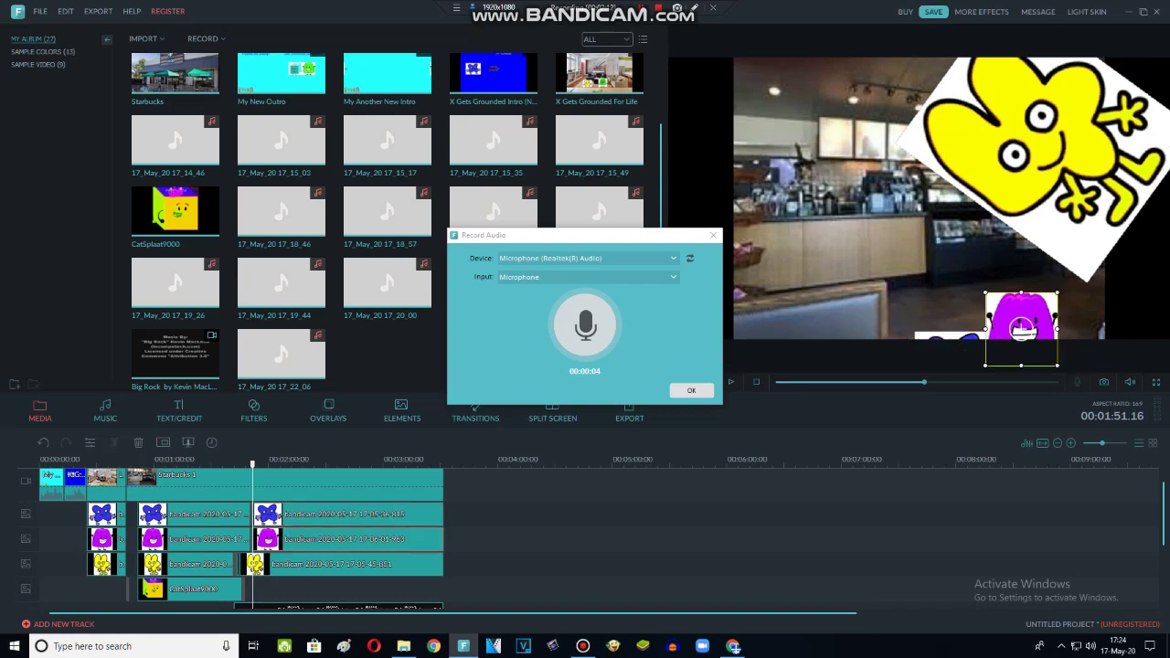
{"action": "left_click_drag", "start_coordinate": [1020, 329], "coordinate": [1029, 358]}
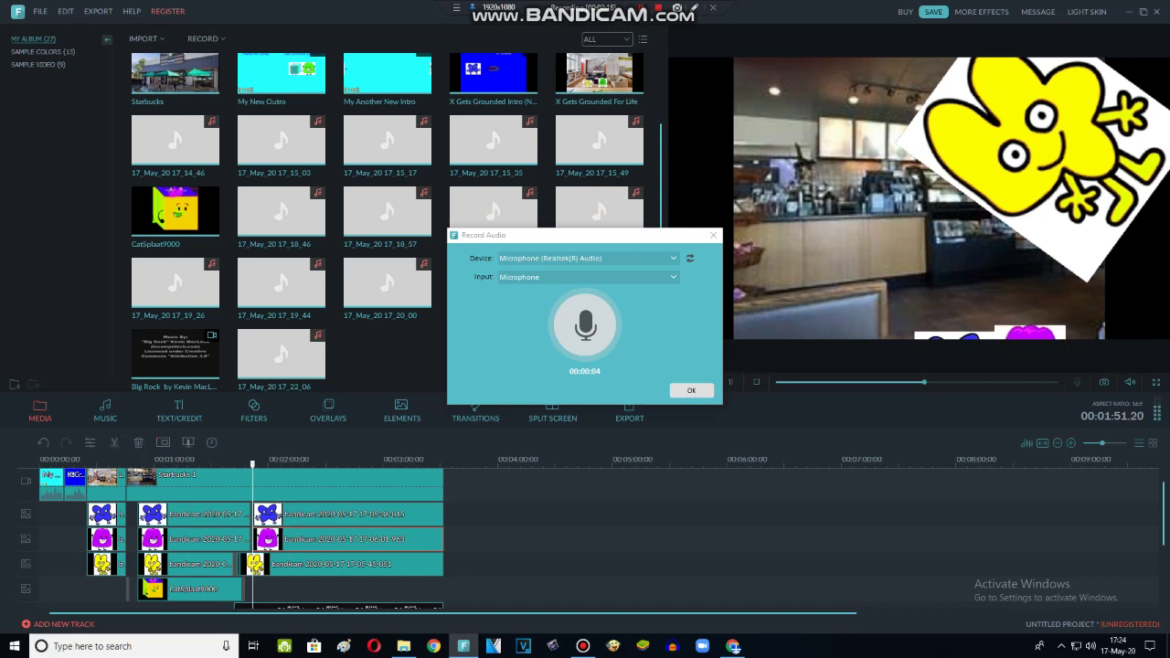
Split the character clips at 00:01:51.23 and move the blue and purple characters completely below the picture.
{"action": "left_click", "coordinate": [311, 513]}
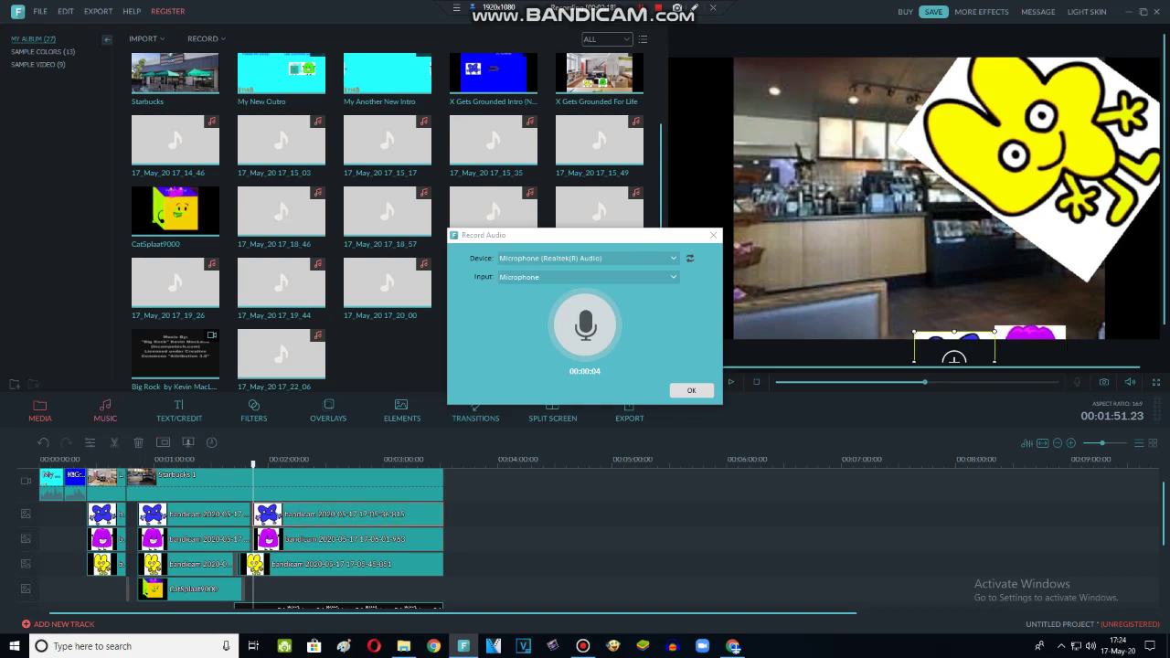
{"action": "left_click", "coordinate": [115, 442]}
{"action": "left_click_drag", "start_coordinate": [954, 352], "coordinate": [954, 371]}
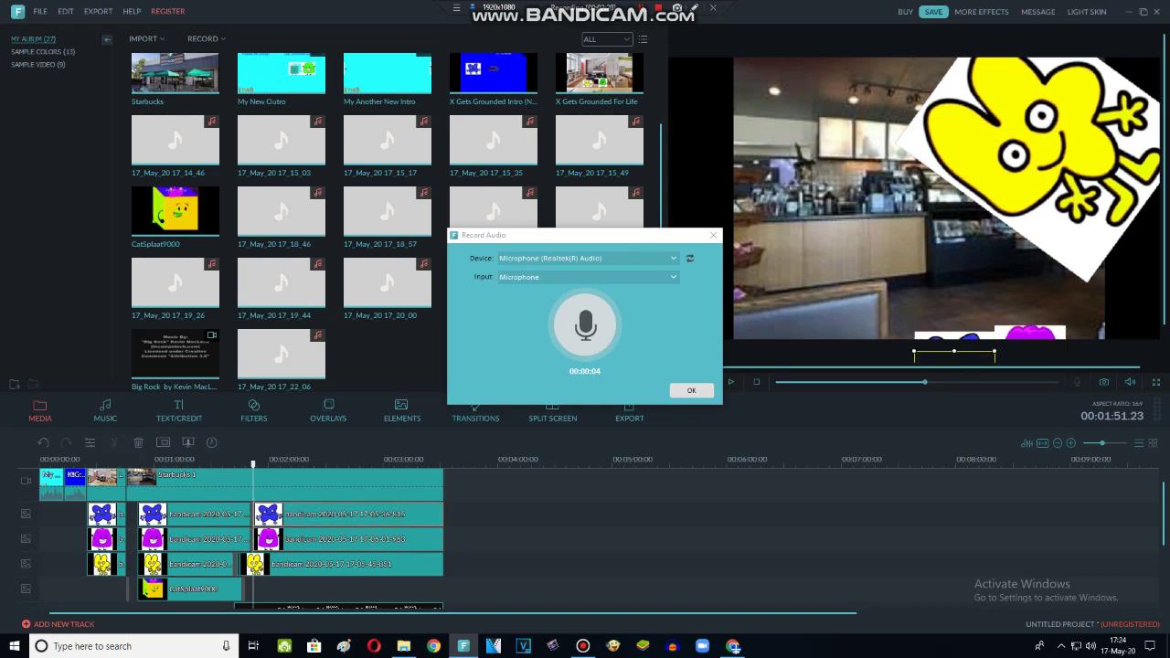
{"action": "left_click", "coordinate": [1031, 336]}
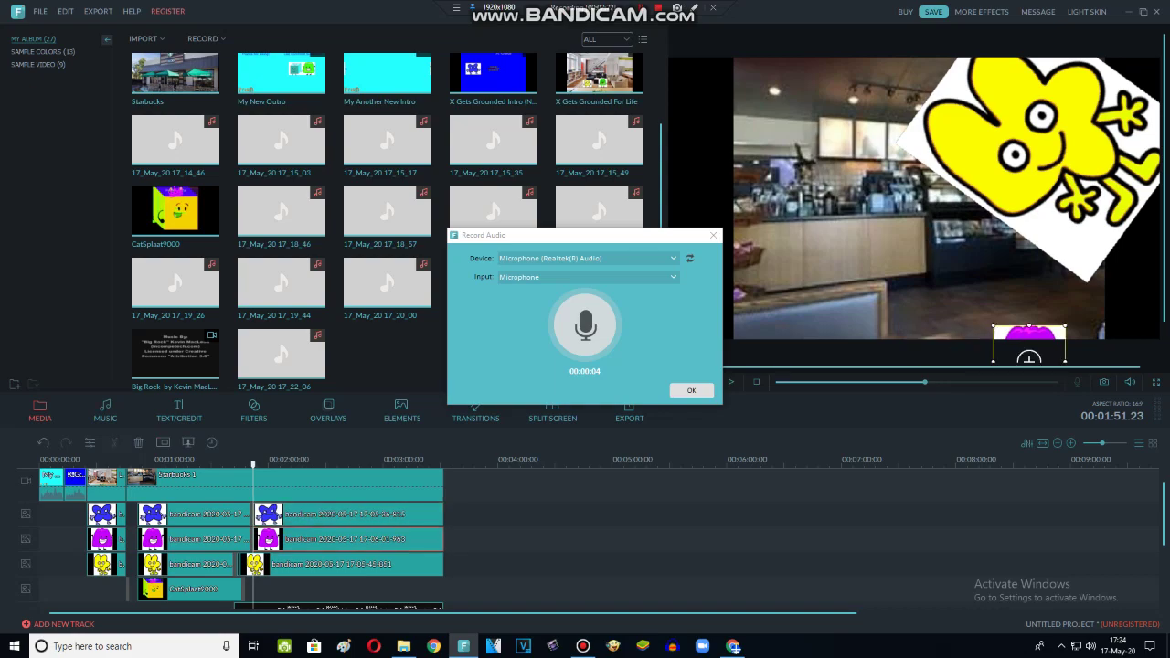
{"action": "left_click_drag", "start_coordinate": [1031, 335], "coordinate": [1028, 357]}
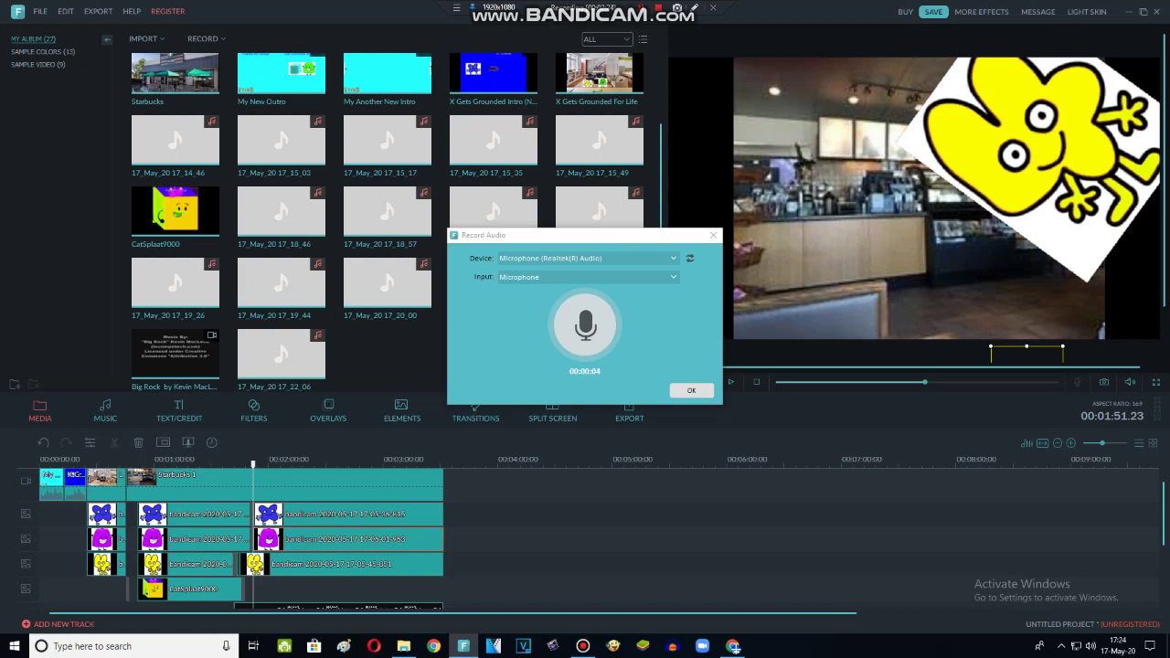
Split the yellow character's clip at 00:01:53.02, then move the character toward the picture's centre and rotate it to face the other way.
{"action": "left_click", "coordinate": [1045, 137]}
{"action": "left_click", "coordinate": [731, 382]}
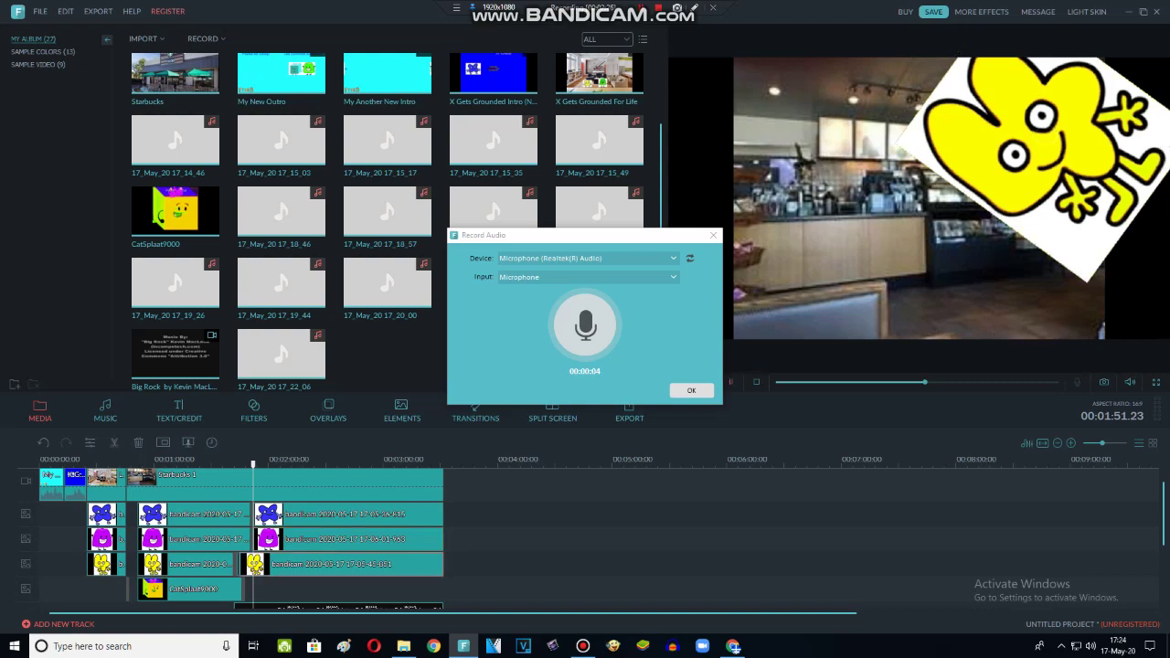
{"action": "key", "text": "space"}
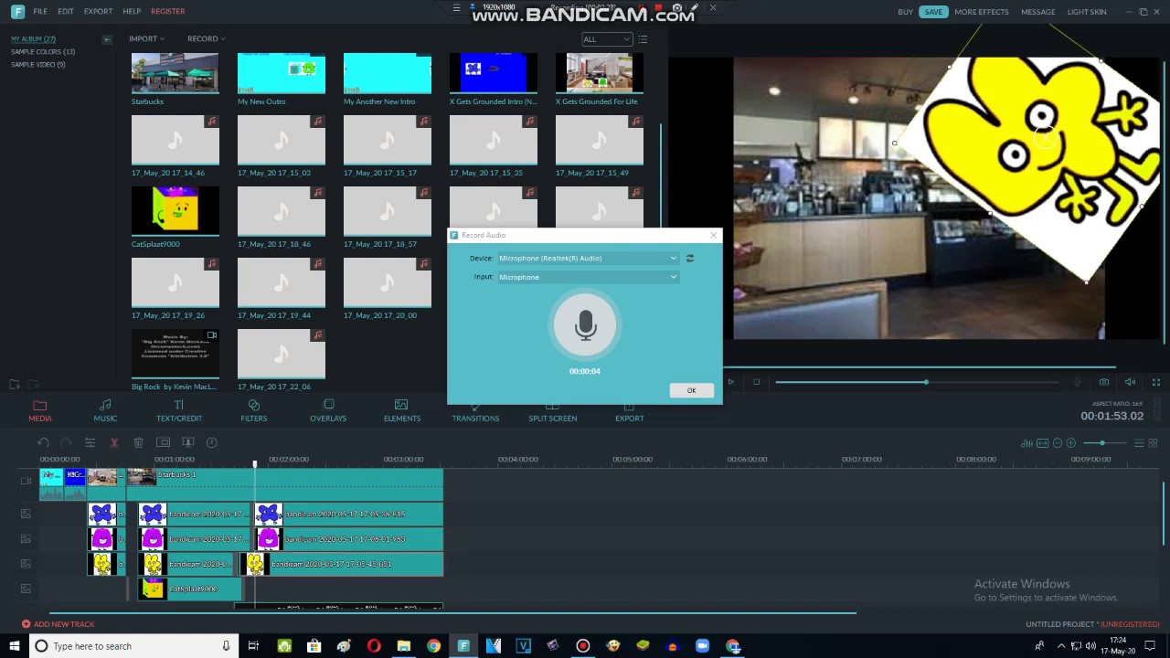
{"action": "key", "text": "ctrl+b"}
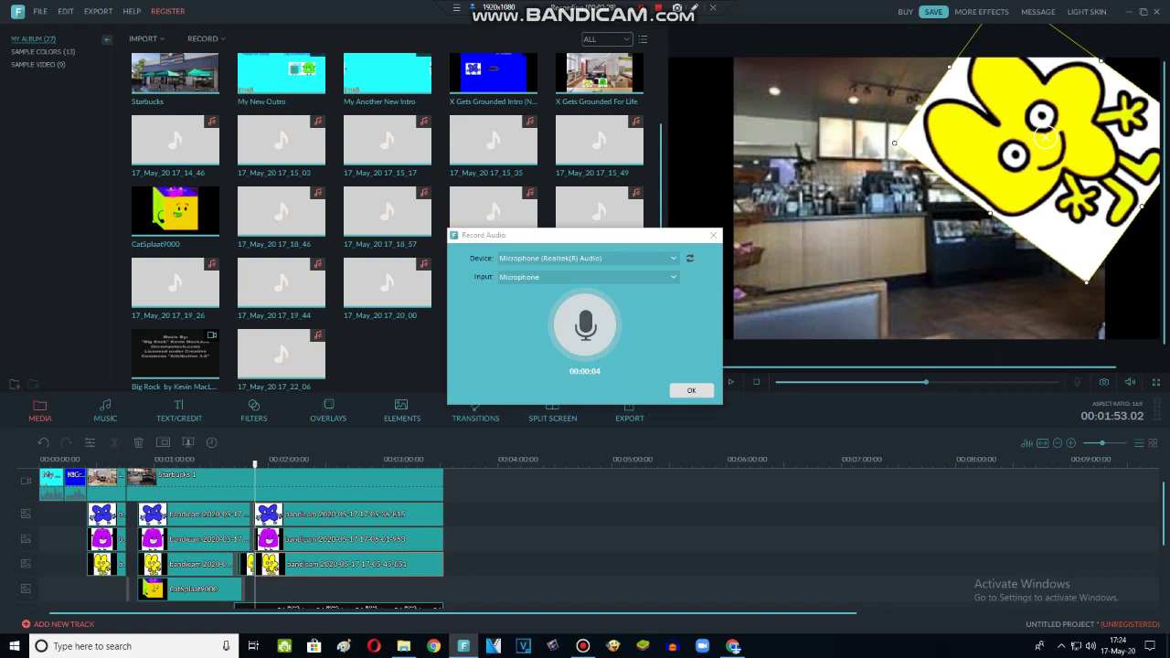
{"action": "left_click_drag", "start_coordinate": [1051, 140], "coordinate": [908, 170]}
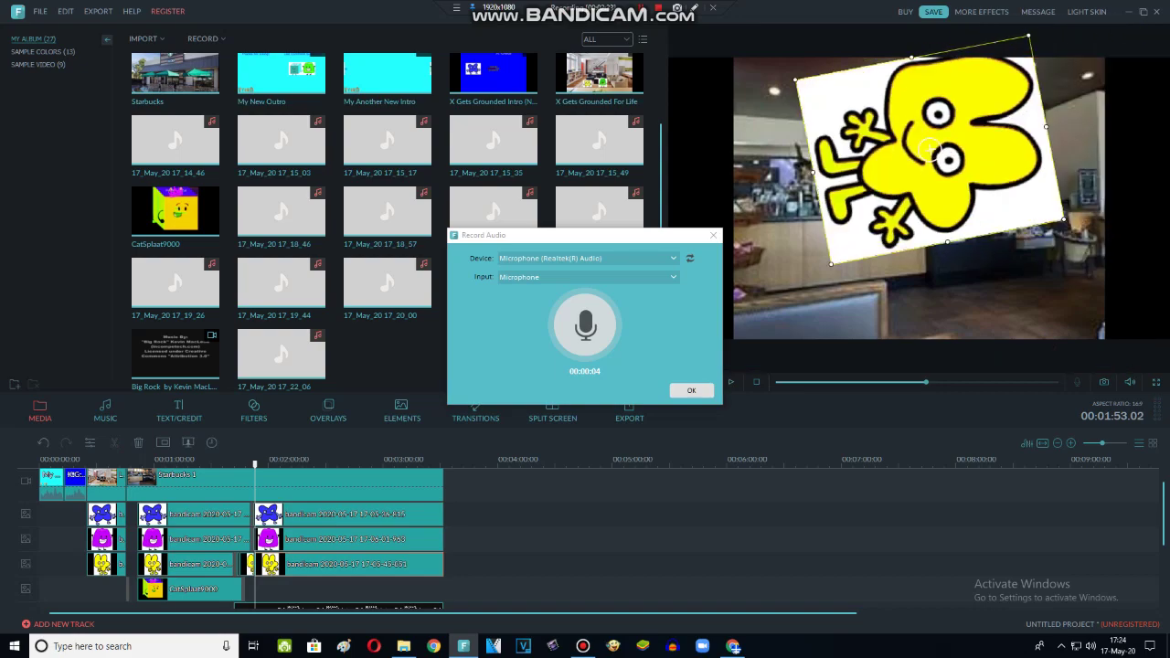
Record a voice line of about 5 seconds from the microphone, starting at 00:01:53.02.
{"action": "left_click", "coordinate": [585, 325]}
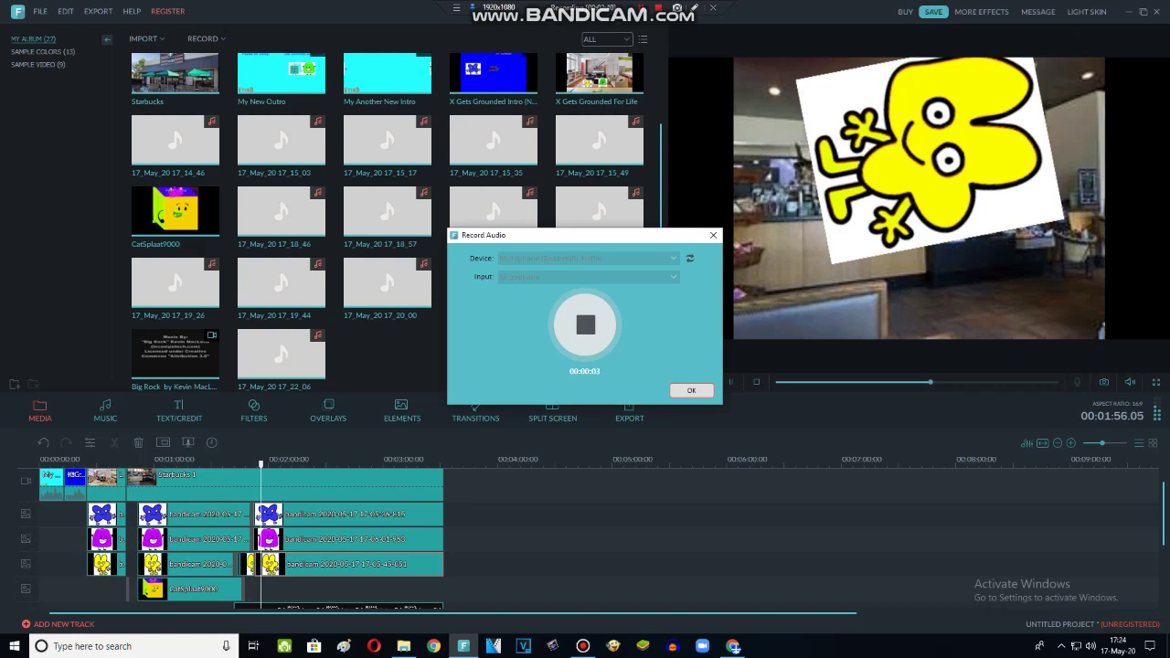
{"action": "left_click", "coordinate": [585, 334]}
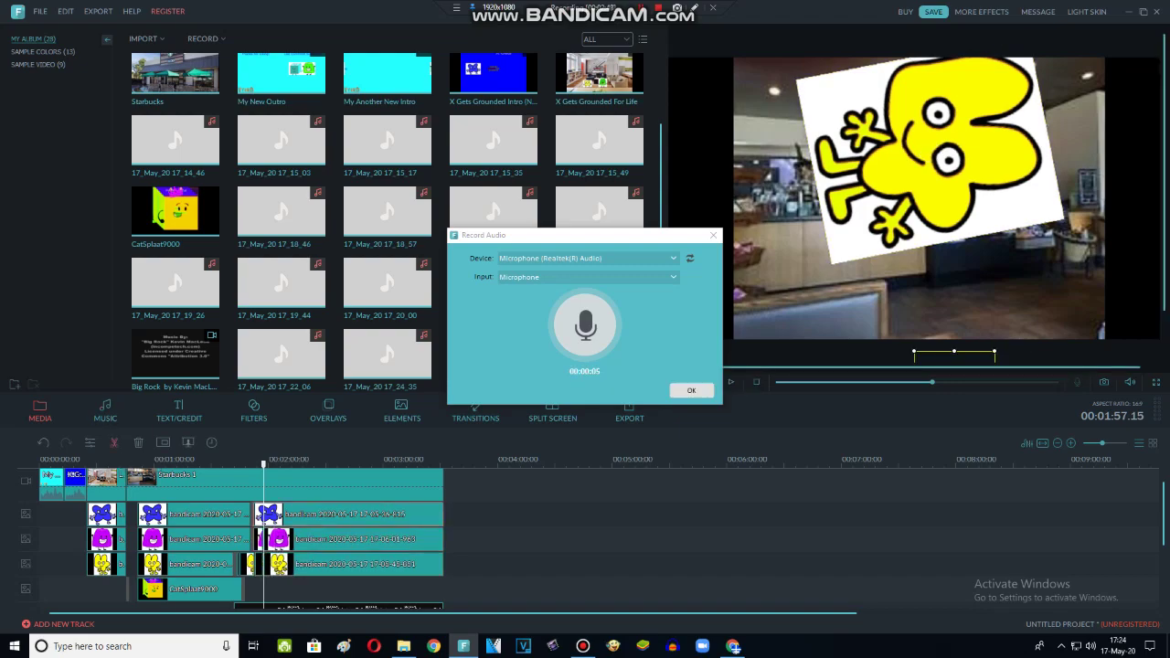
Split the character clips and the Starbucks 1 background at 00:01:57.15, and delete the background's part after the cut.
{"action": "left_click", "coordinate": [114, 443]}
{"action": "left_click", "coordinate": [209, 480]}
{"action": "left_click", "coordinate": [114, 443]}
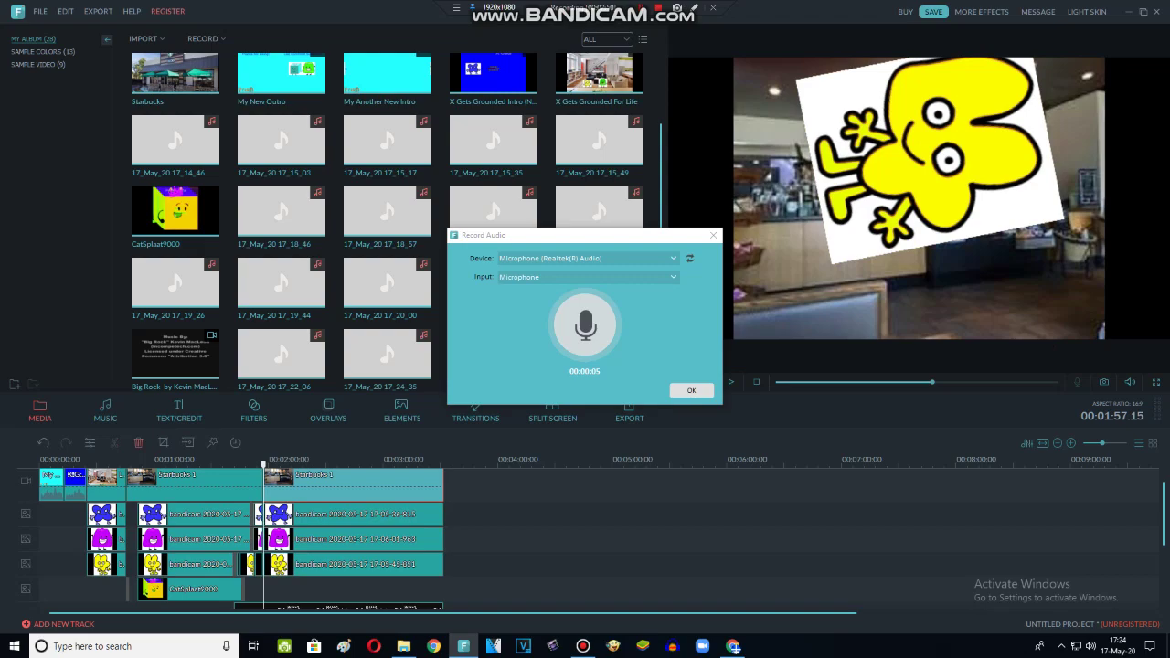
{"action": "key", "text": "Delete"}
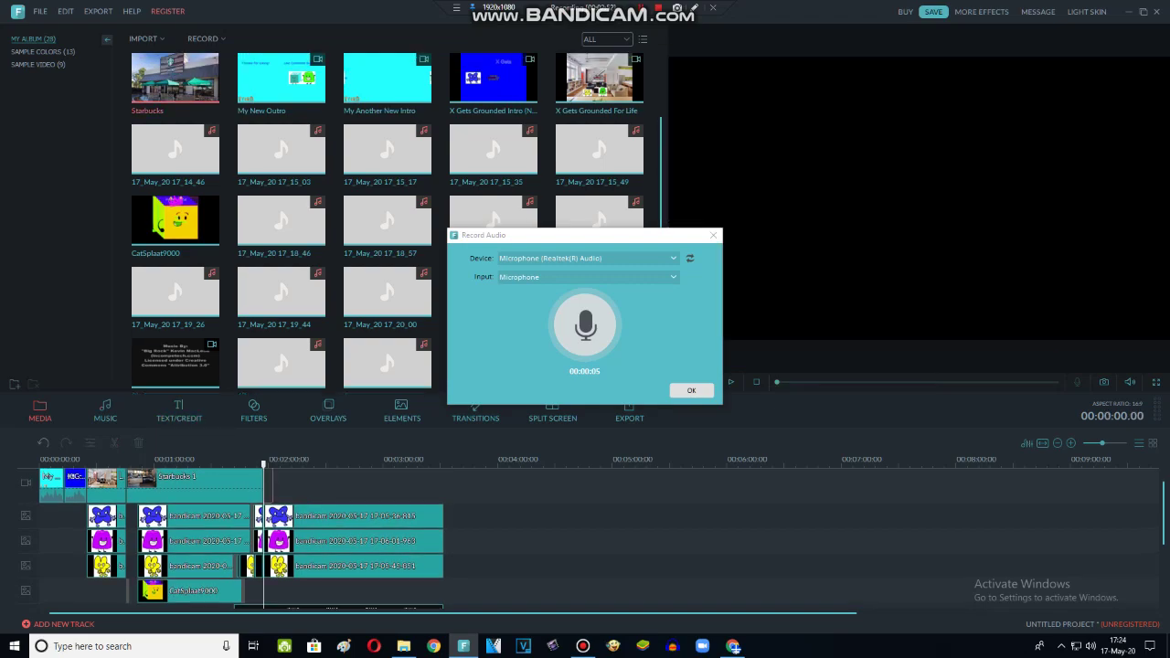
Add the Starbucks exterior image behind the characters from 00:01:57.15 and extend it to the end of their clips at 00:03:32.01.
{"action": "left_click_drag", "start_coordinate": [175, 77], "coordinate": [444, 484]}
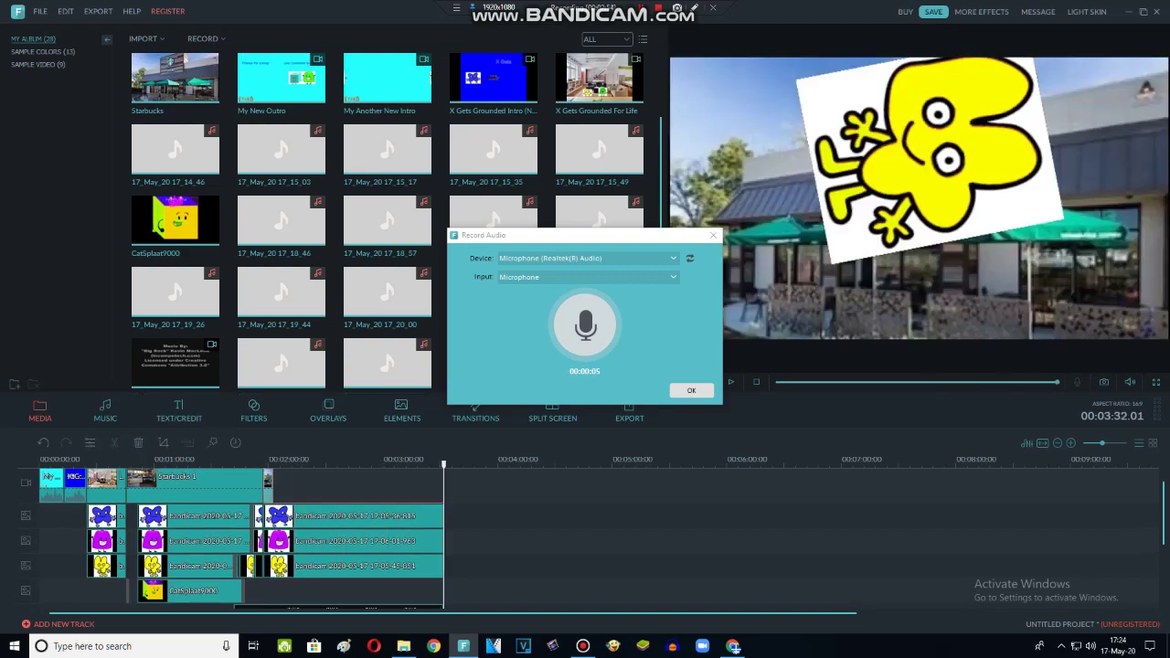
{"action": "left_click", "coordinate": [241, 484]}
{"action": "left_click", "coordinate": [315, 485]}
Move the blue and purple characters back into the picture, side by side at the lower left of the storefront.
{"action": "left_click", "coordinate": [320, 516]}
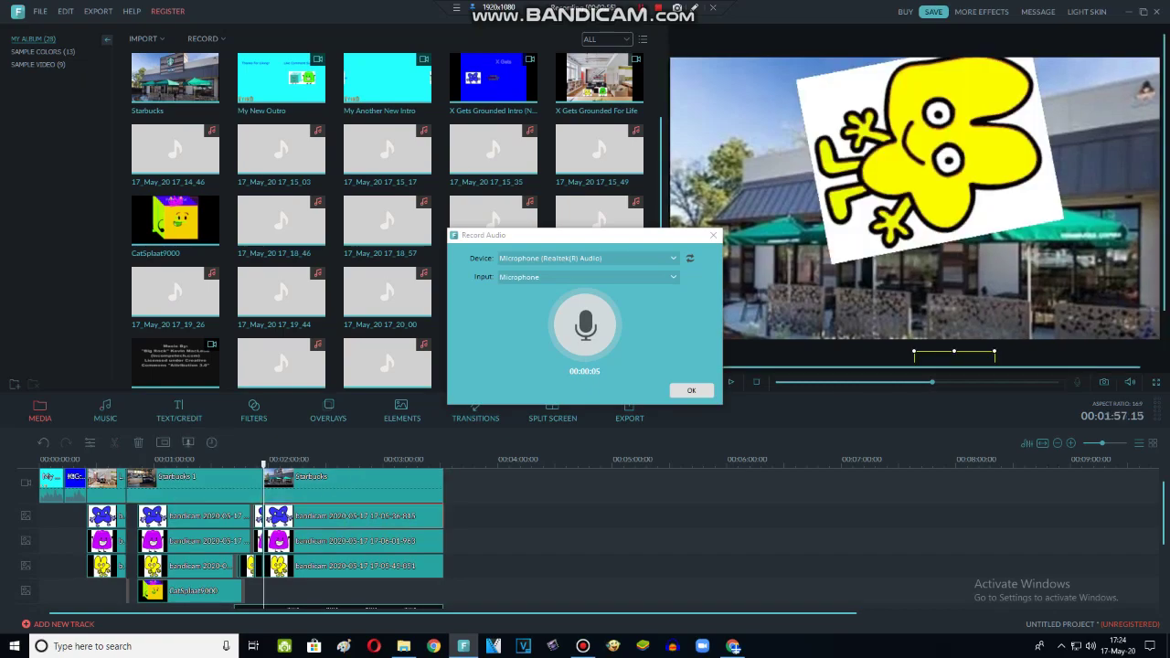
{"action": "left_click_drag", "start_coordinate": [954, 353], "coordinate": [775, 307]}
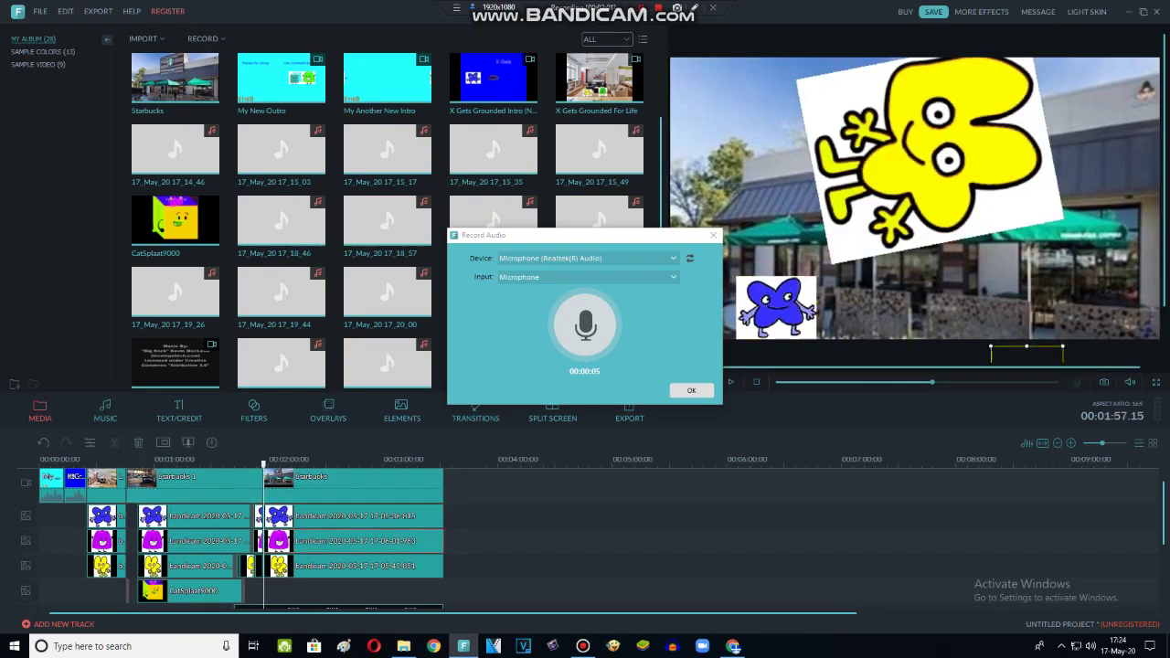
{"action": "left_click", "coordinate": [869, 308]}
{"action": "left_click_drag", "start_coordinate": [870, 308], "coordinate": [852, 302]}
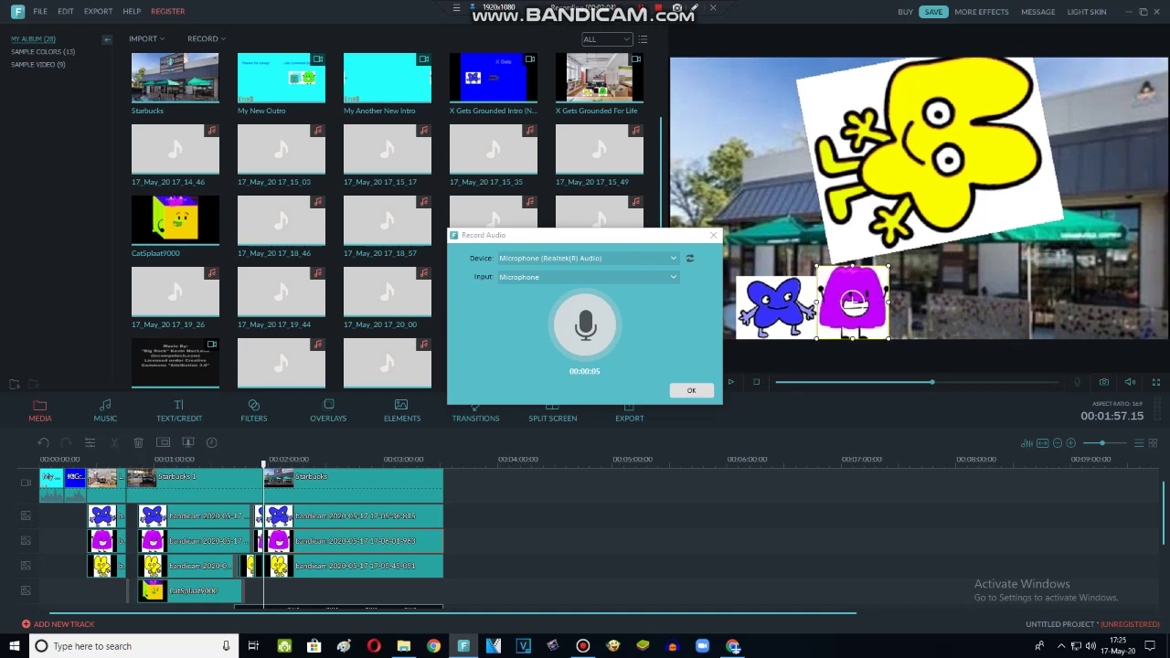
Rotate the yellow character upright and stand it on the ground at the right side of the storefront picture.
{"action": "left_click", "coordinate": [928, 151]}
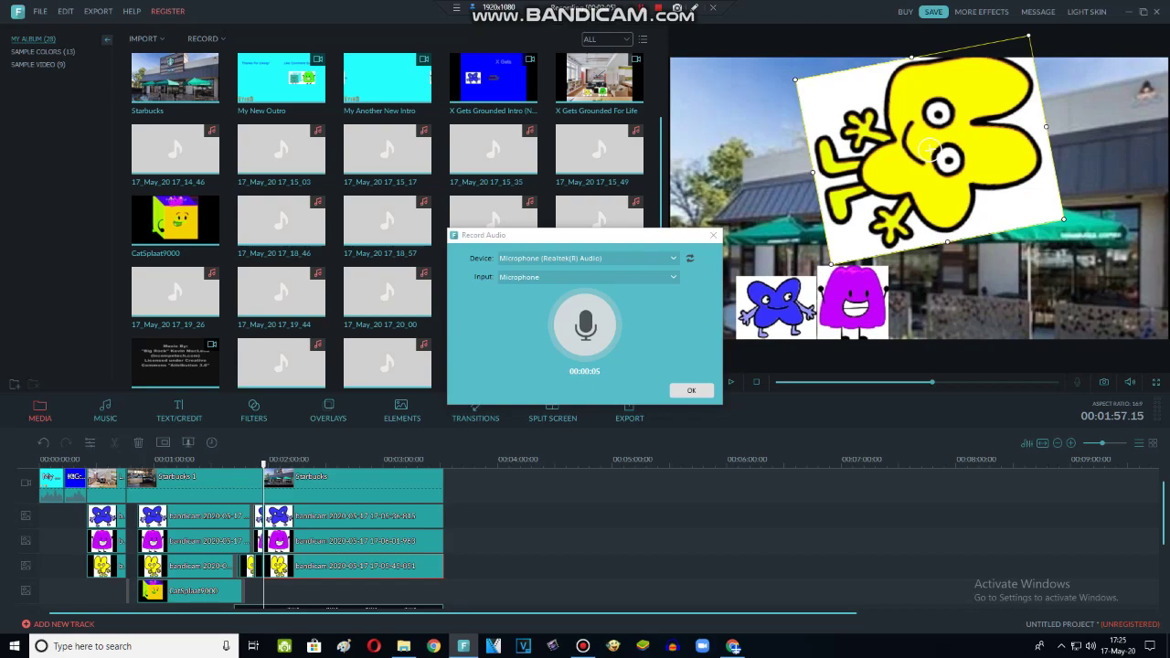
{"action": "left_click_drag", "start_coordinate": [940, 149], "coordinate": [1013, 212]}
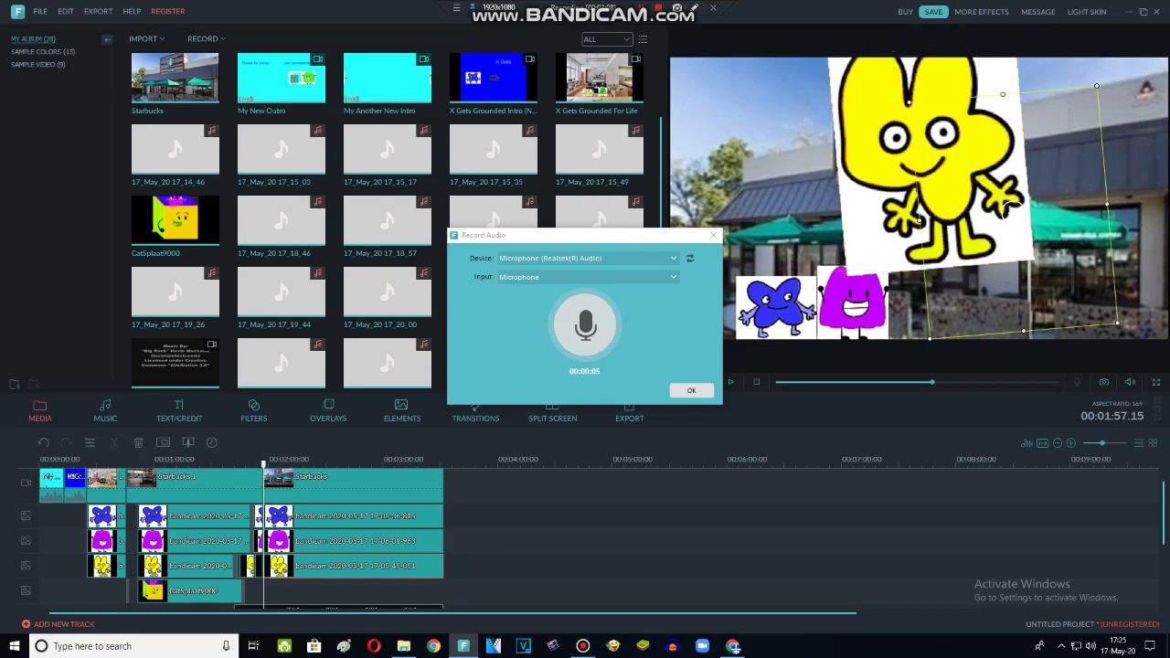
{"action": "left_click_drag", "start_coordinate": [910, 102], "coordinate": [918, 94]}
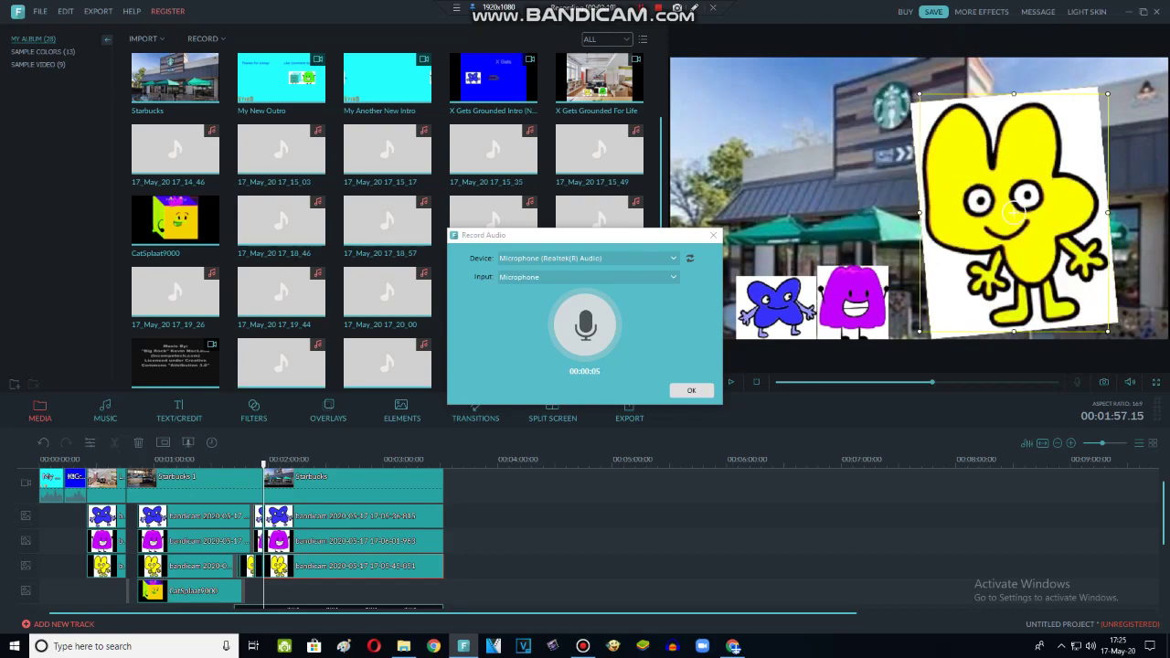
{"action": "left_click_drag", "start_coordinate": [1013, 212], "coordinate": [1053, 220]}
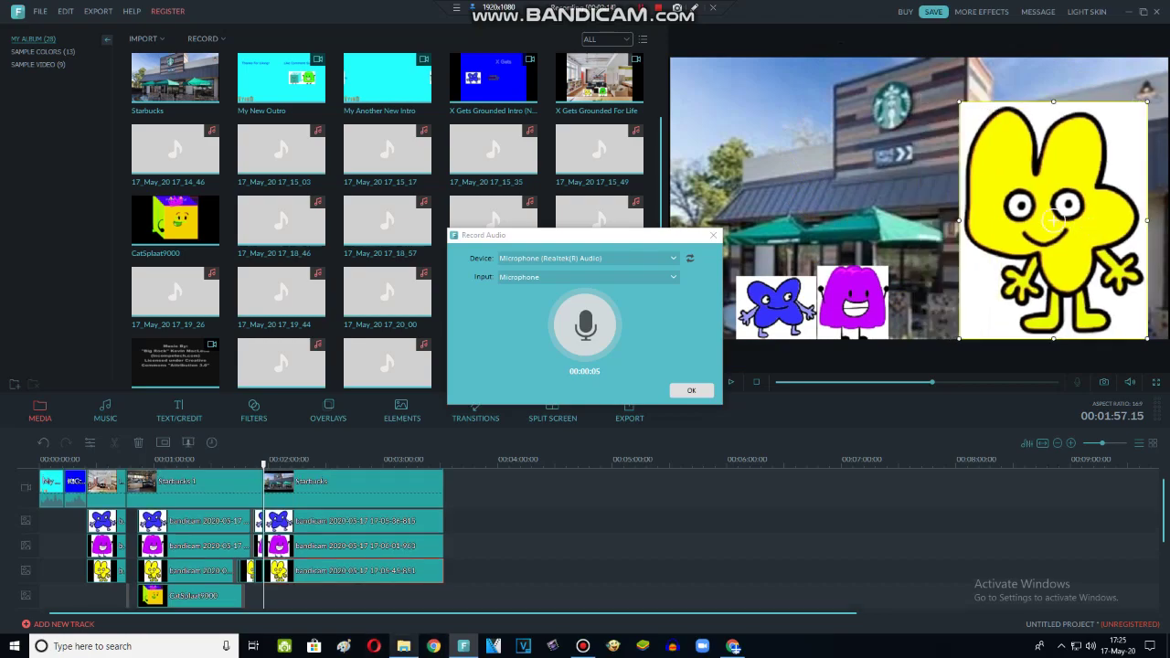
Switch to File Explorer and look through the Desktop's Pictures folder for a bomb image among the names starting with B.
{"action": "left_click", "coordinate": [403, 585]}
{"action": "left_click", "coordinate": [50, 266]}
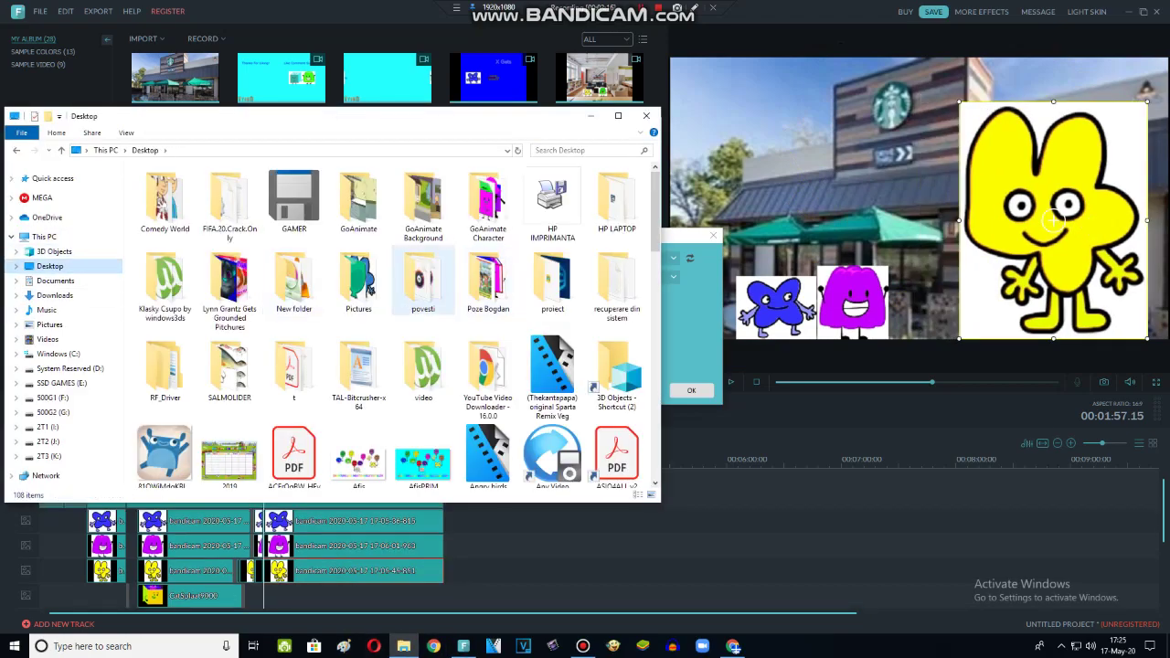
{"action": "double_click", "coordinate": [359, 278]}
{"action": "left_click", "coordinate": [359, 278]}
{"action": "type", "text": "bak"}
{"action": "key", "text": "b"}
{"action": "key", "text": "b"}
{"action": "key", "text": "b"}
{"action": "key", "text": "b"}
{"action": "key", "text": "b"}
{"action": "key", "text": "b"}
{"action": "key", "text": "b"}
{"action": "key", "text": "b"}
{"action": "key", "text": "b"}
{"action": "key", "text": "b"}
{"action": "key", "text": "b"}
{"action": "key", "text": "b"}
{"action": "key", "text": "b"}
{"action": "key", "text": "b"}
{"action": "key", "text": "b"}
{"action": "key", "text": "b"}
{"action": "key", "text": "b"}
{"action": "key", "text": "b"}
{"action": "key", "text": "b"}
{"action": "key", "text": "b"}
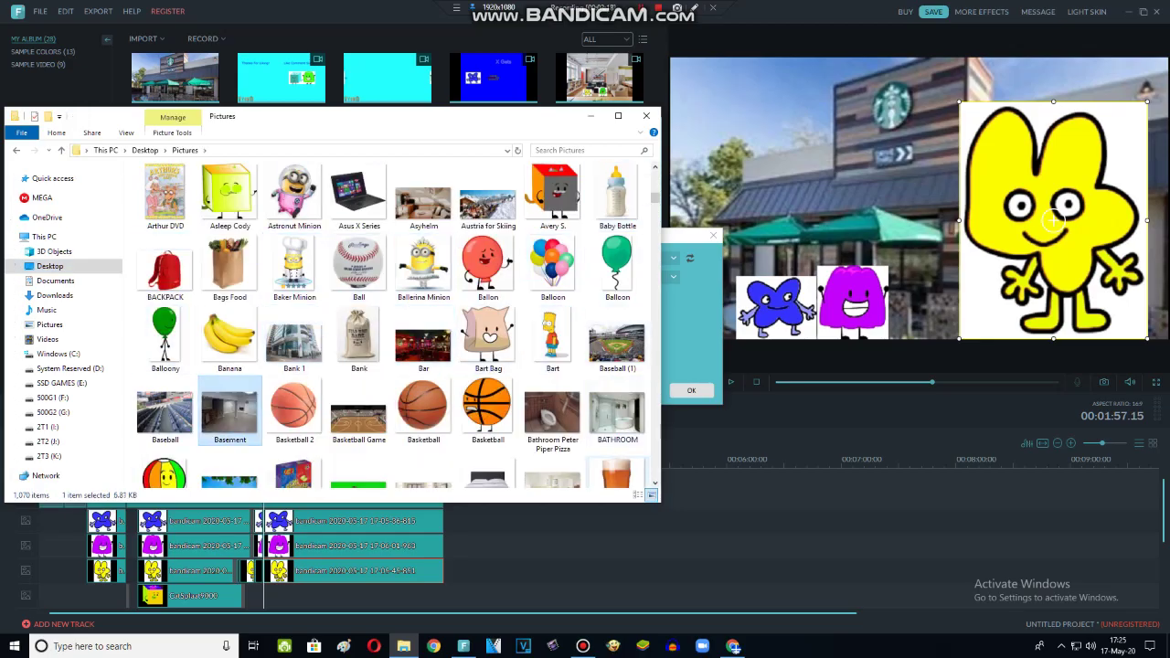
{"action": "type", "text": "oo"}
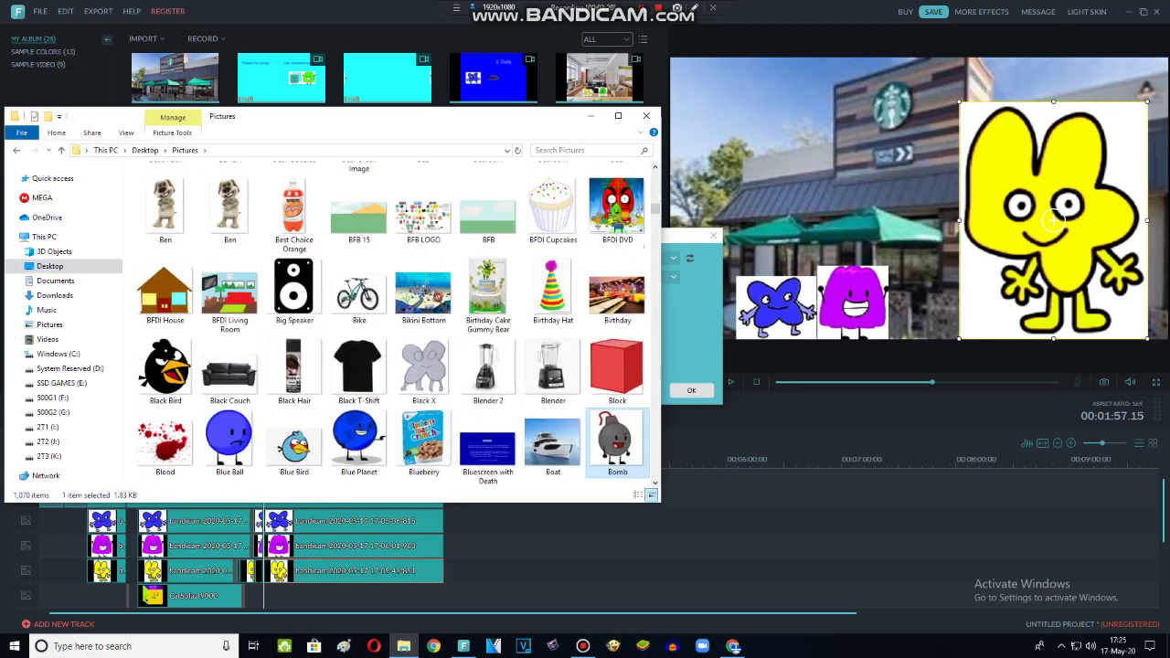
Import the black bomb image with the lit fuse from another Desktop picture folder into the media library, and close the audio recorder.
{"action": "left_click", "coordinate": [49, 266]}
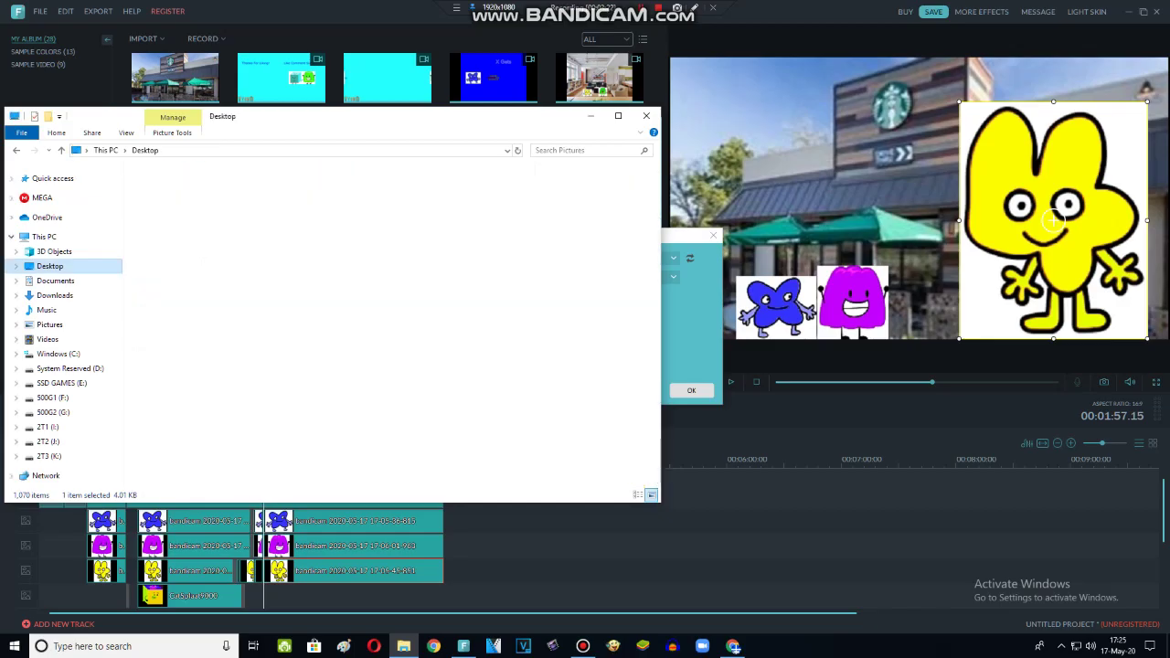
{"action": "double_click", "coordinate": [488, 274]}
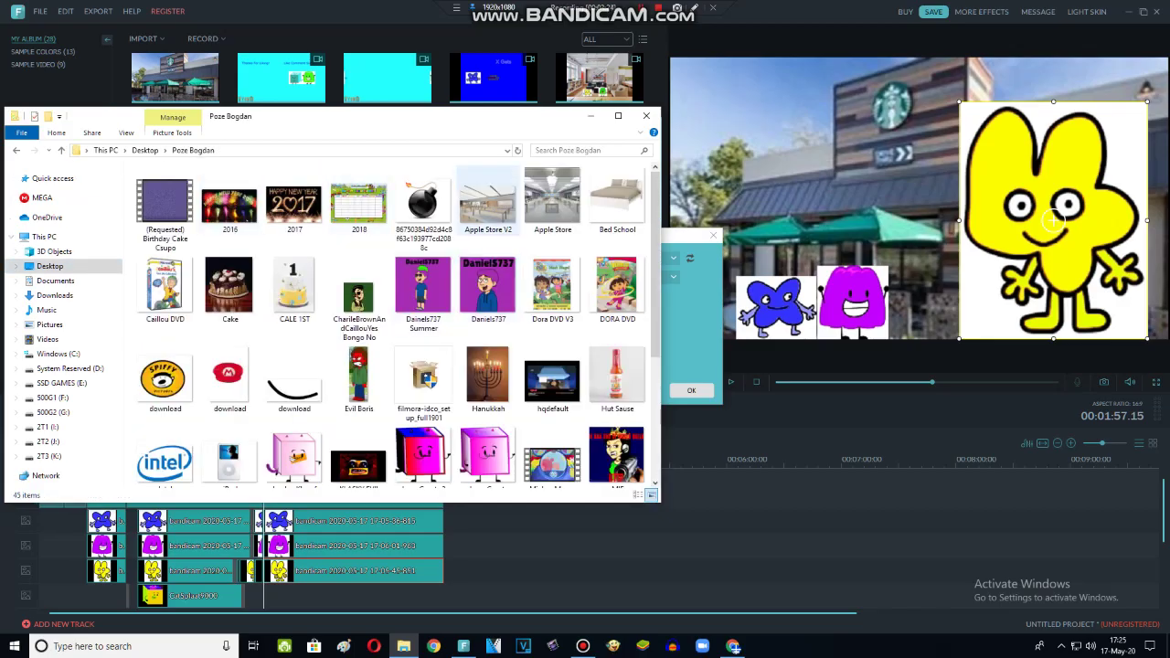
{"action": "left_click_drag", "start_coordinate": [423, 203], "coordinate": [402, 82]}
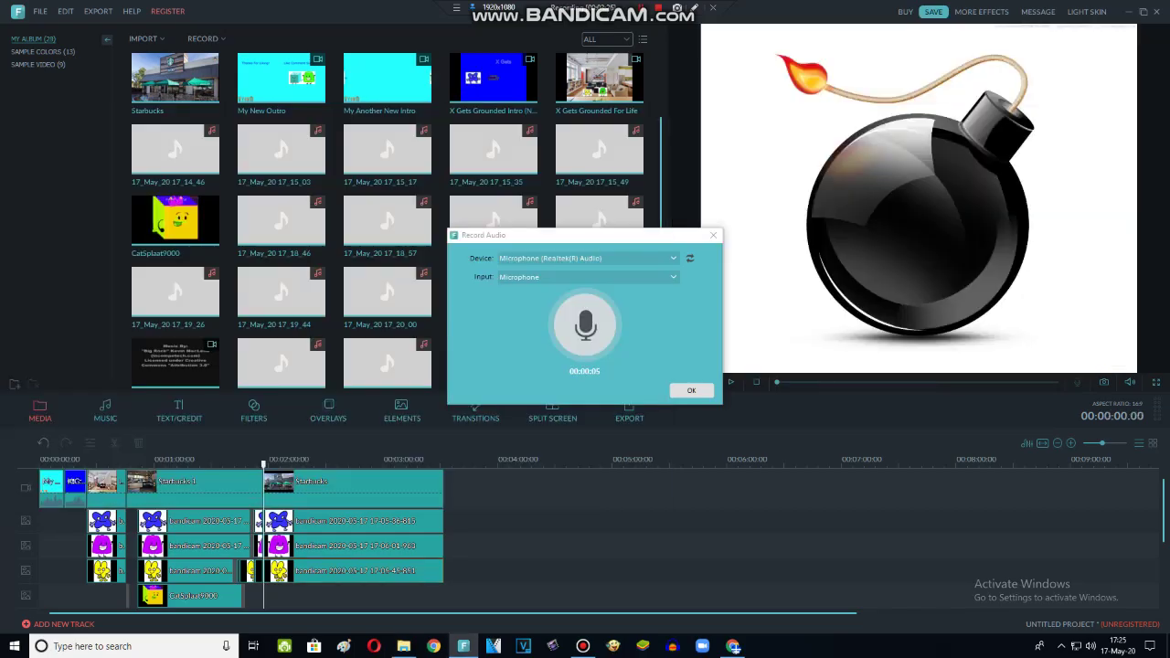
{"action": "left_click", "coordinate": [713, 235]}
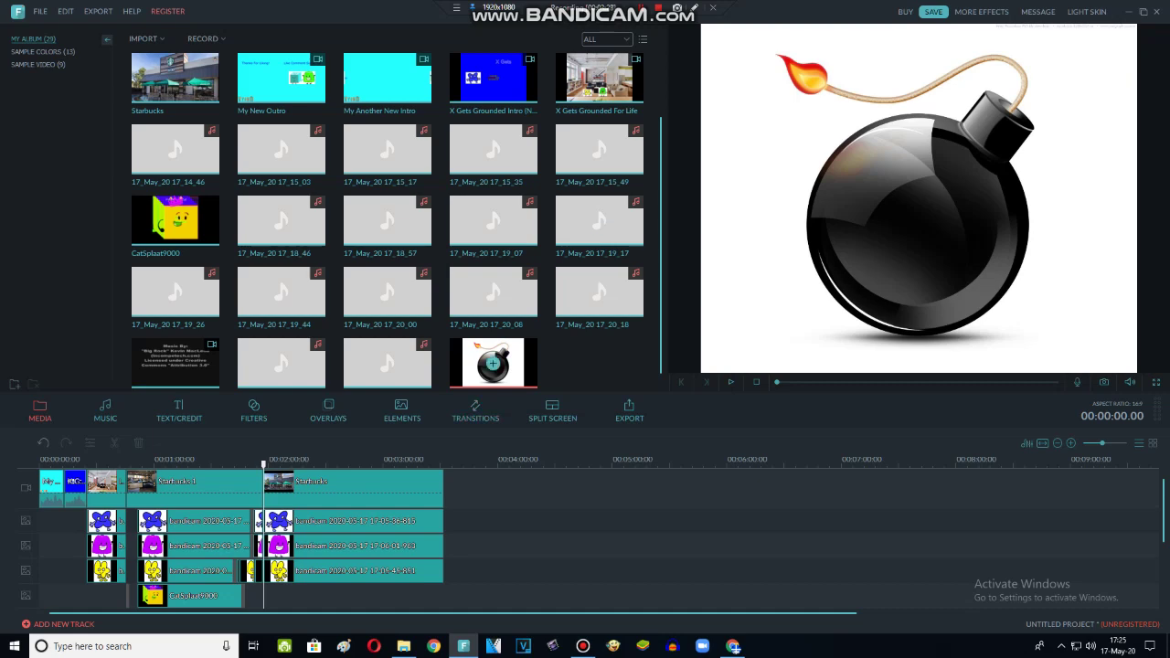
{"action": "left_click_drag", "start_coordinate": [492, 364], "coordinate": [438, 596]}
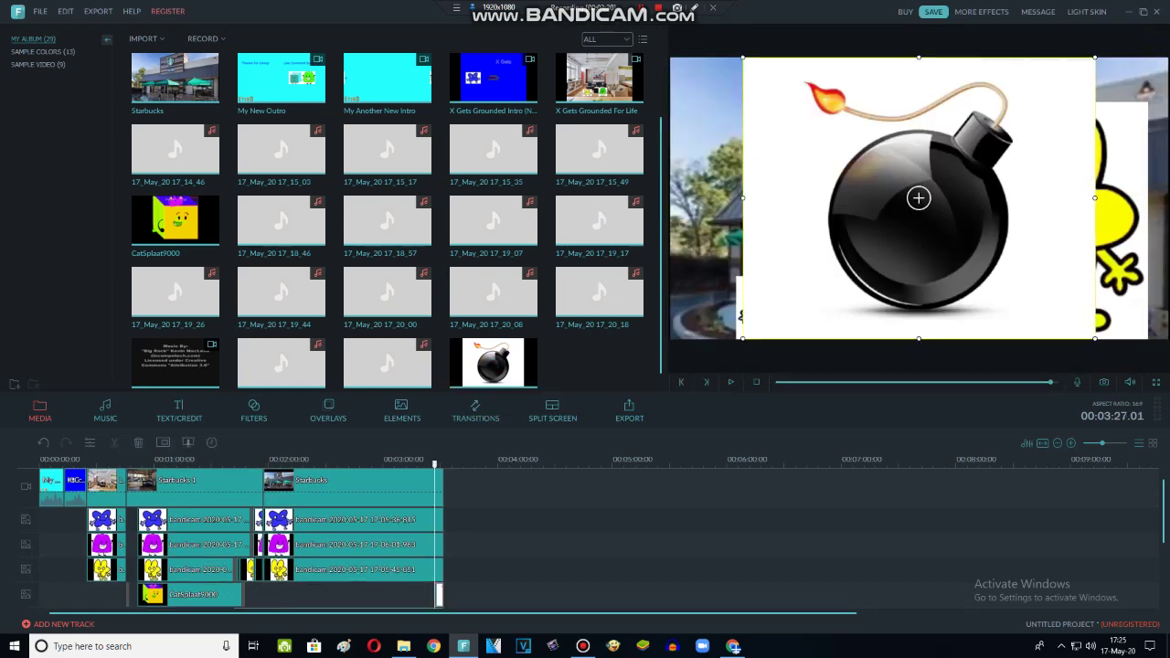
{"action": "left_click_drag", "start_coordinate": [439, 595], "coordinate": [440, 520]}
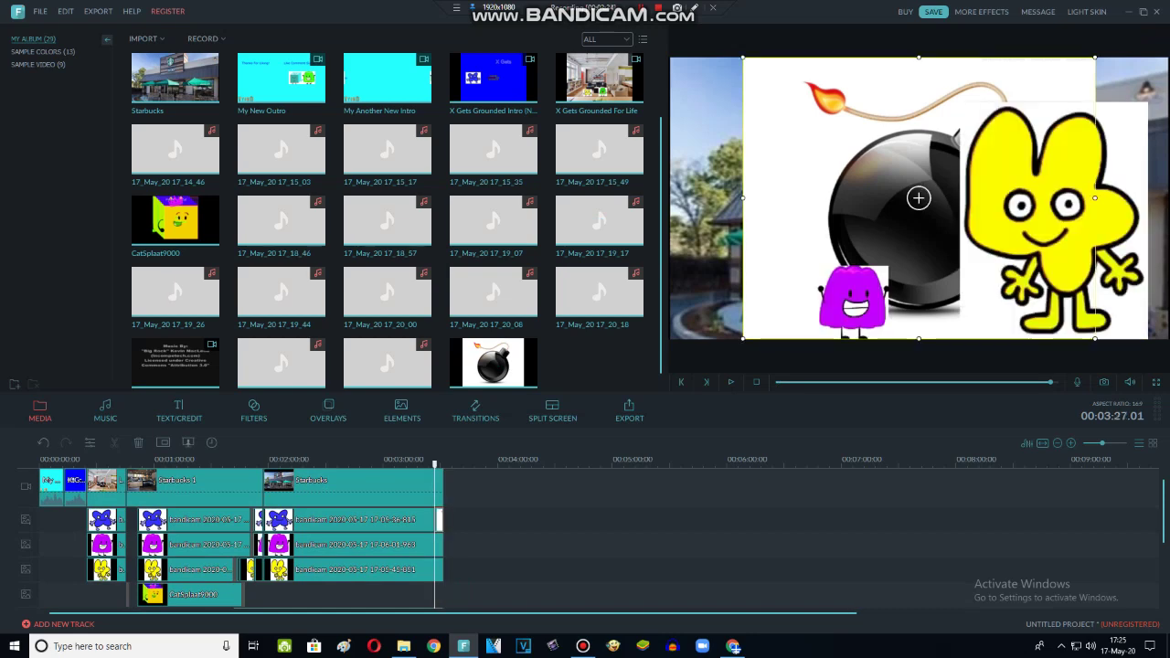
{"action": "key", "text": "Delete"}
{"action": "left_click_drag", "start_coordinate": [443, 520], "coordinate": [443, 520]}
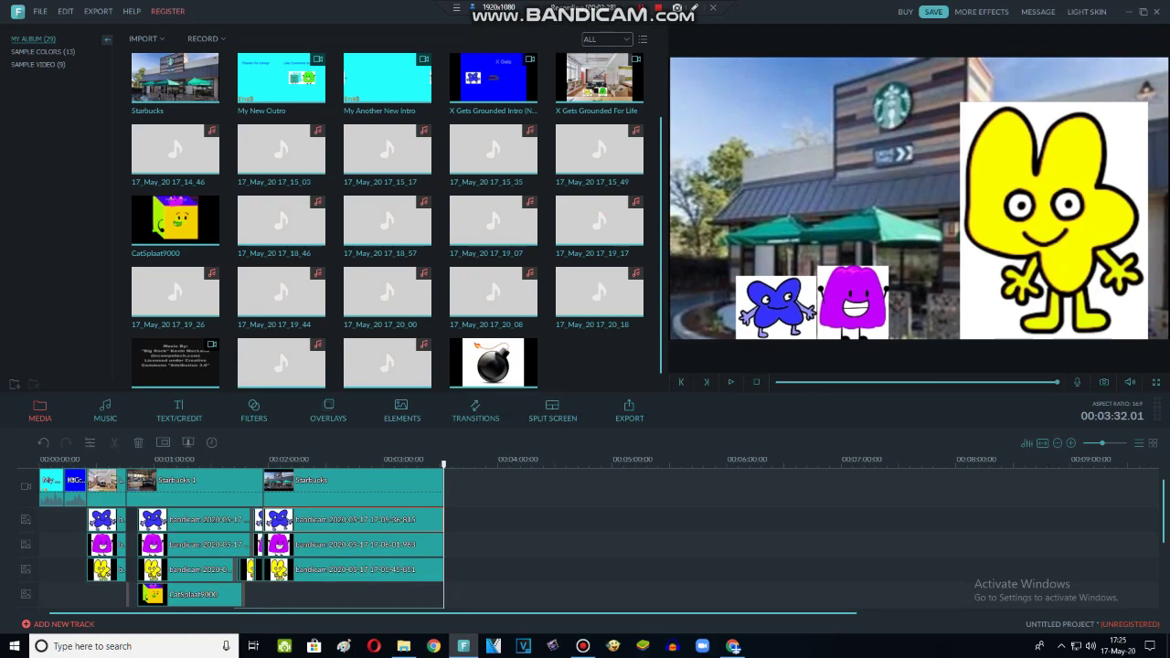
{"action": "scroll", "coordinate": [443, 539], "scroll_direction": "down", "scroll_amount": 1}
{"action": "left_click", "coordinate": [494, 362]}
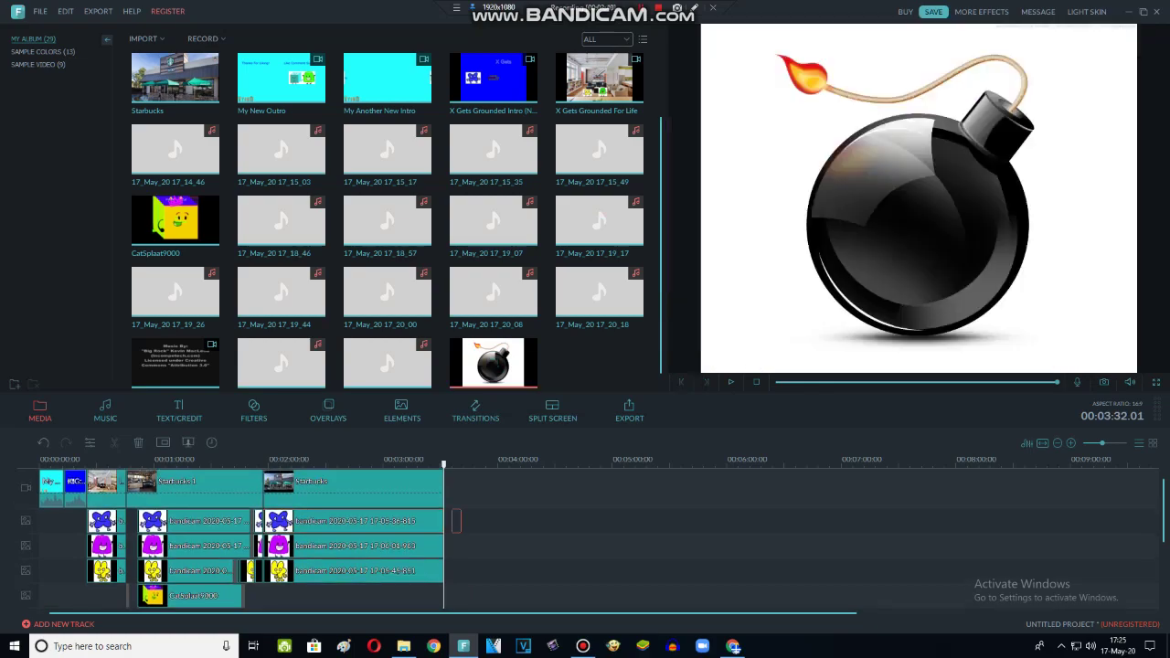
Move the yellow, purple and blue character clips starting at 00:01:57.15 down one track each, freeing the first overlay track.
{"action": "left_click_drag", "start_coordinate": [363, 571], "coordinate": [277, 587]}
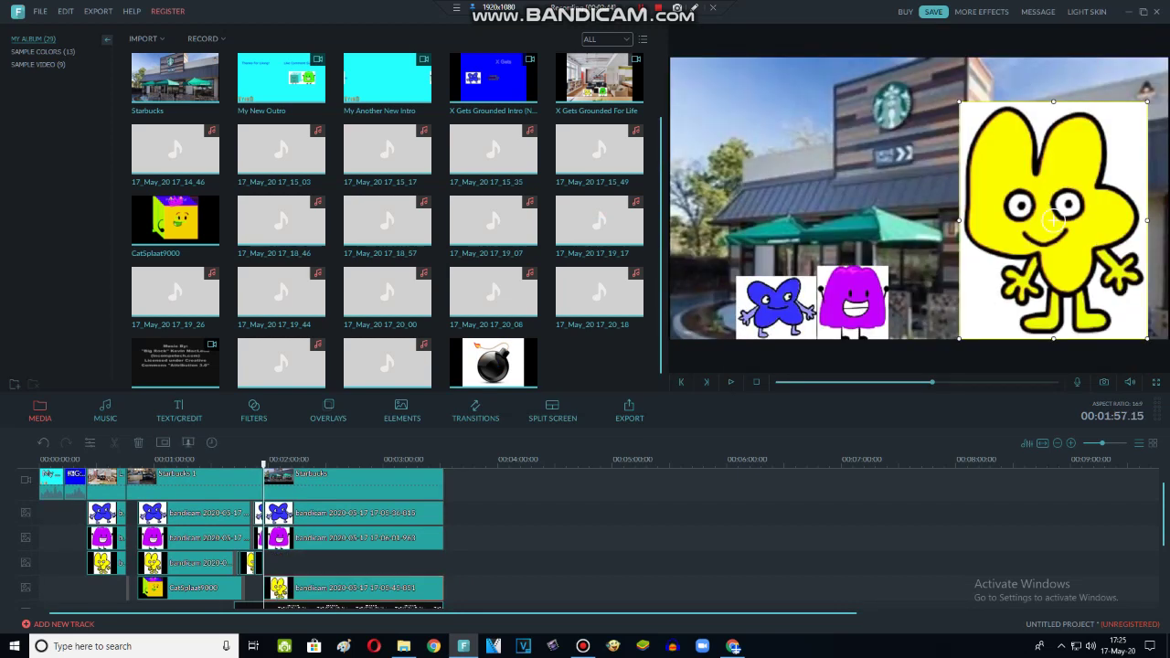
{"action": "left_click_drag", "start_coordinate": [355, 537], "coordinate": [354, 563]}
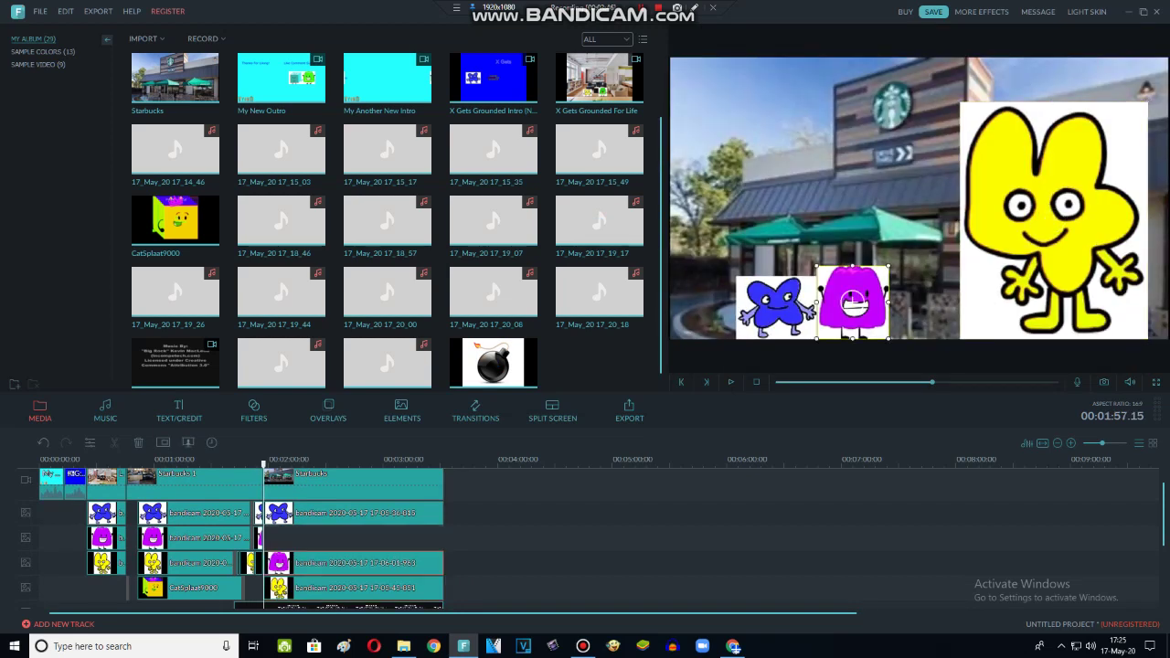
{"action": "left_click_drag", "start_coordinate": [355, 513], "coordinate": [355, 537]}
Add the bomb image on the freed track from 00:01:57.15 to the character clips' end, shrink it and place it beside the yellow character.
{"action": "left_click_drag", "start_coordinate": [493, 363], "coordinate": [263, 511]}
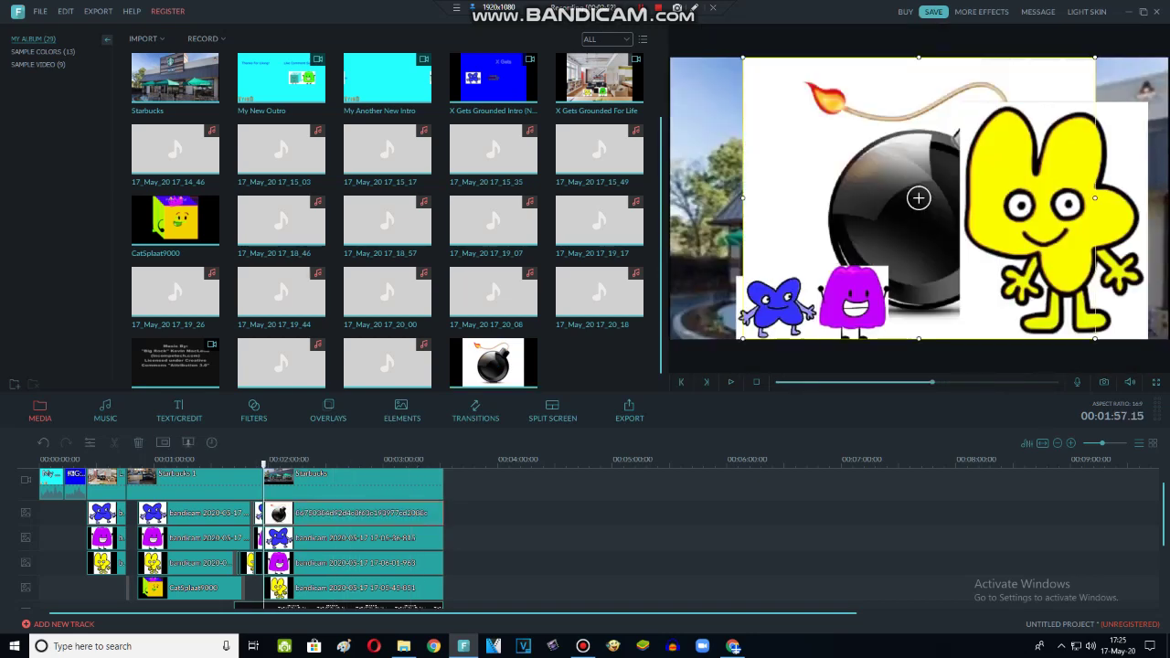
{"action": "left_click_drag", "start_coordinate": [1094, 58], "coordinate": [866, 241]}
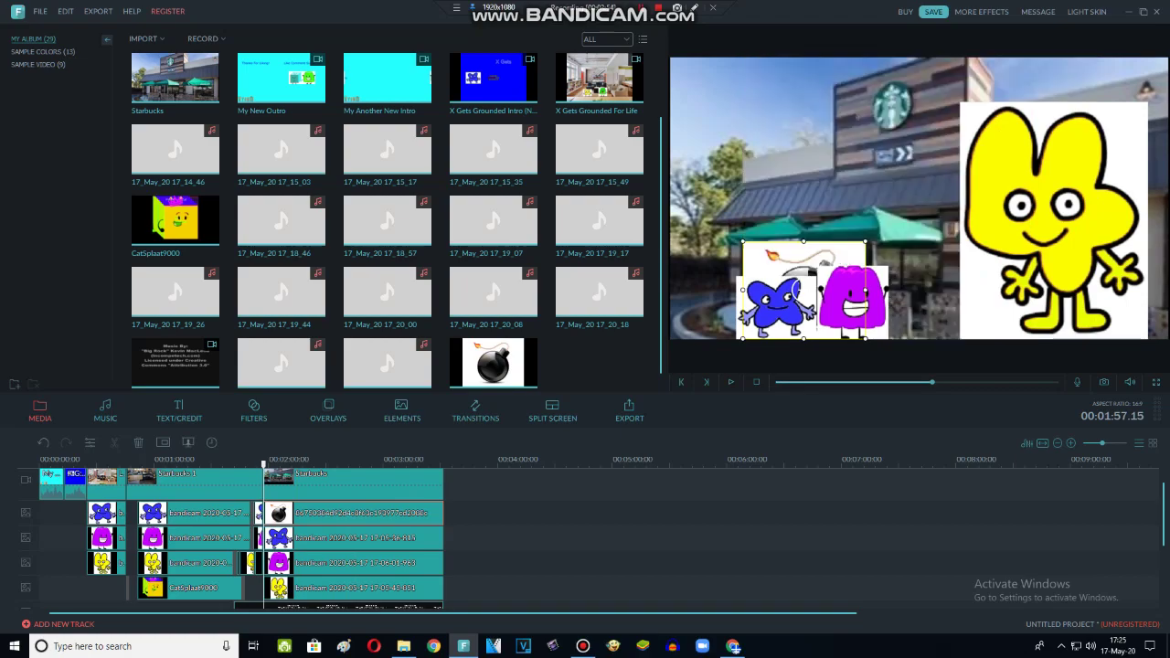
{"action": "left_click_drag", "start_coordinate": [804, 289], "coordinate": [896, 268]}
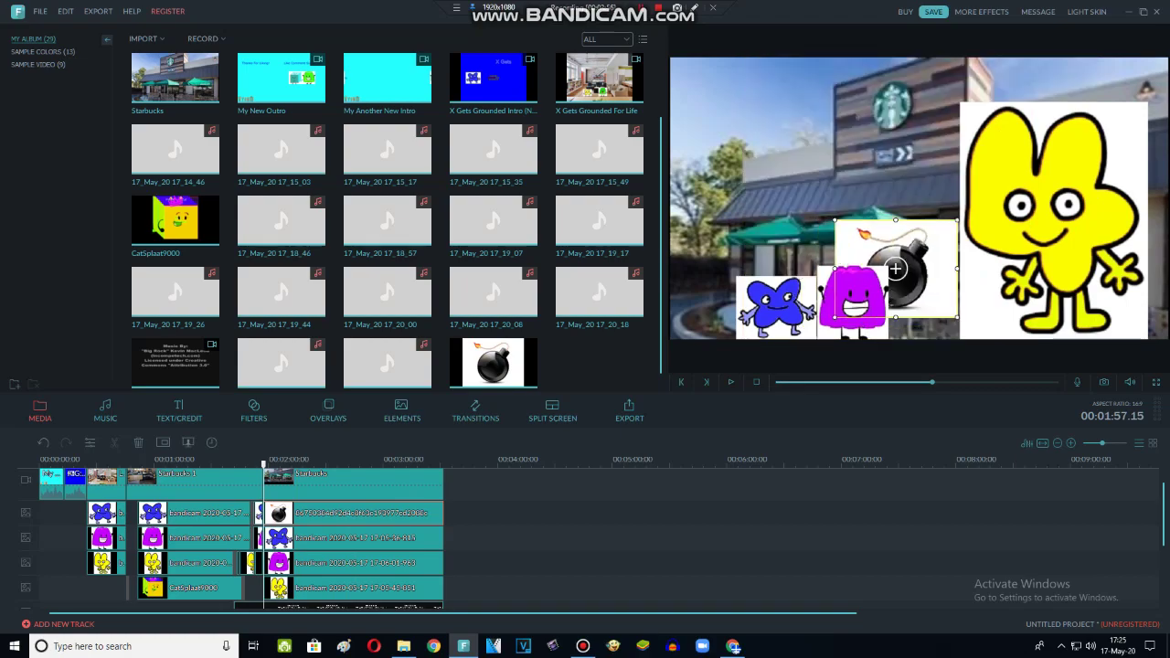
Split the bomb clip at 00:02:00.01 and delete the part after the cut.
{"action": "key", "text": "space"}
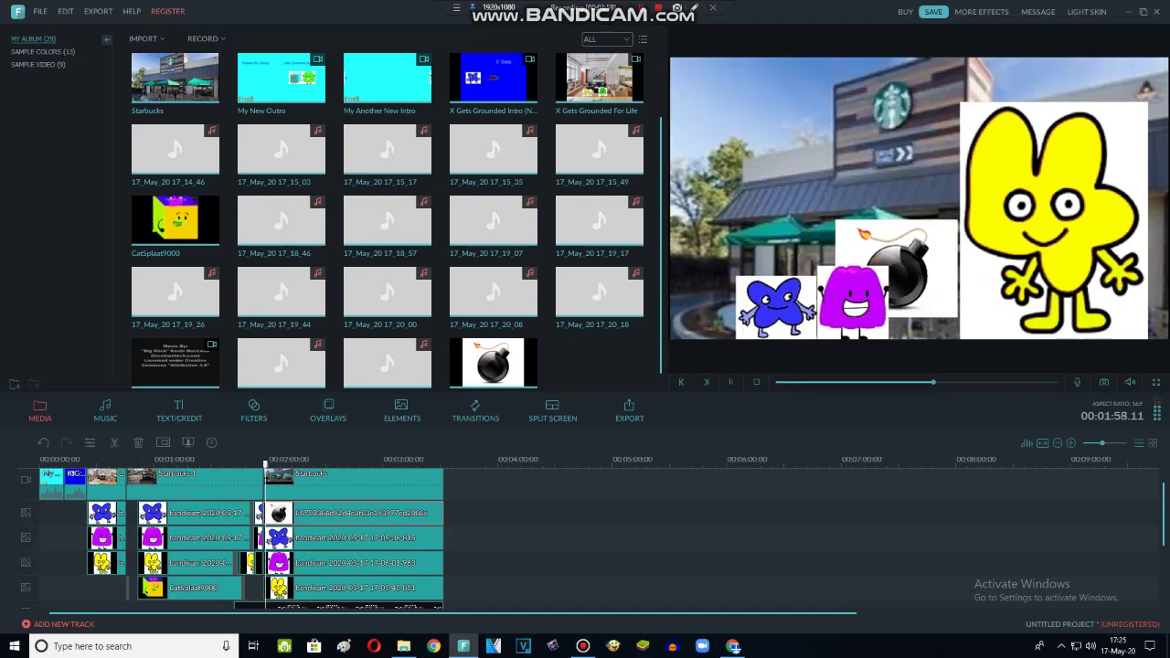
{"action": "left_click", "coordinate": [302, 512]}
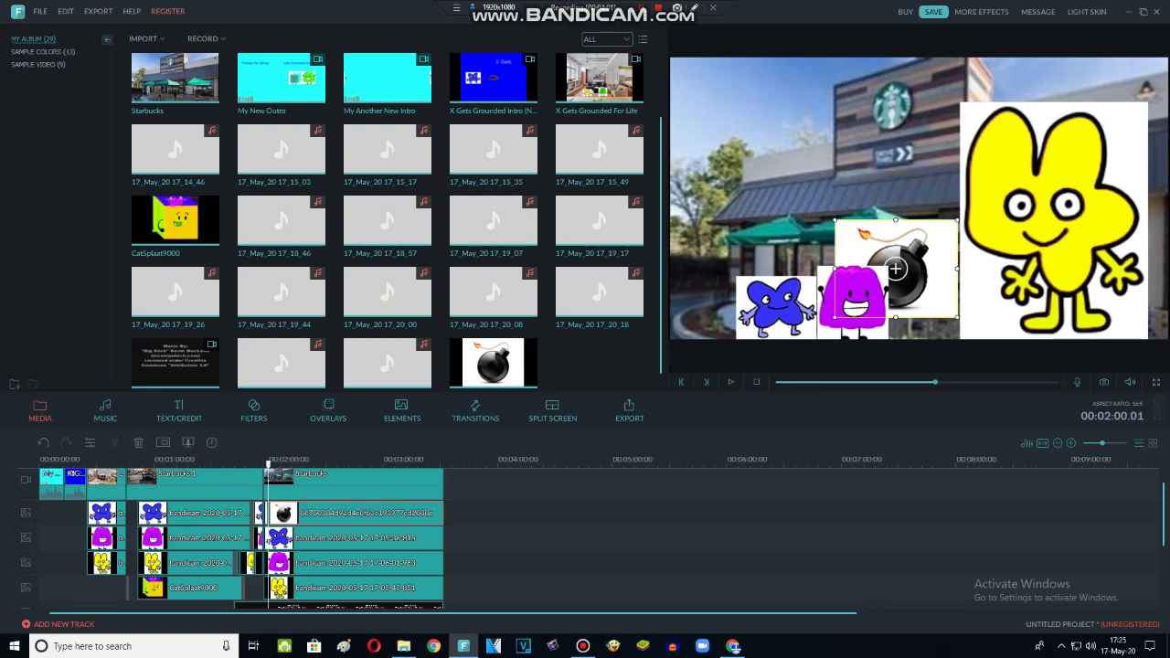
{"action": "key", "text": "Delete"}
{"action": "left_click", "coordinate": [403, 646]}
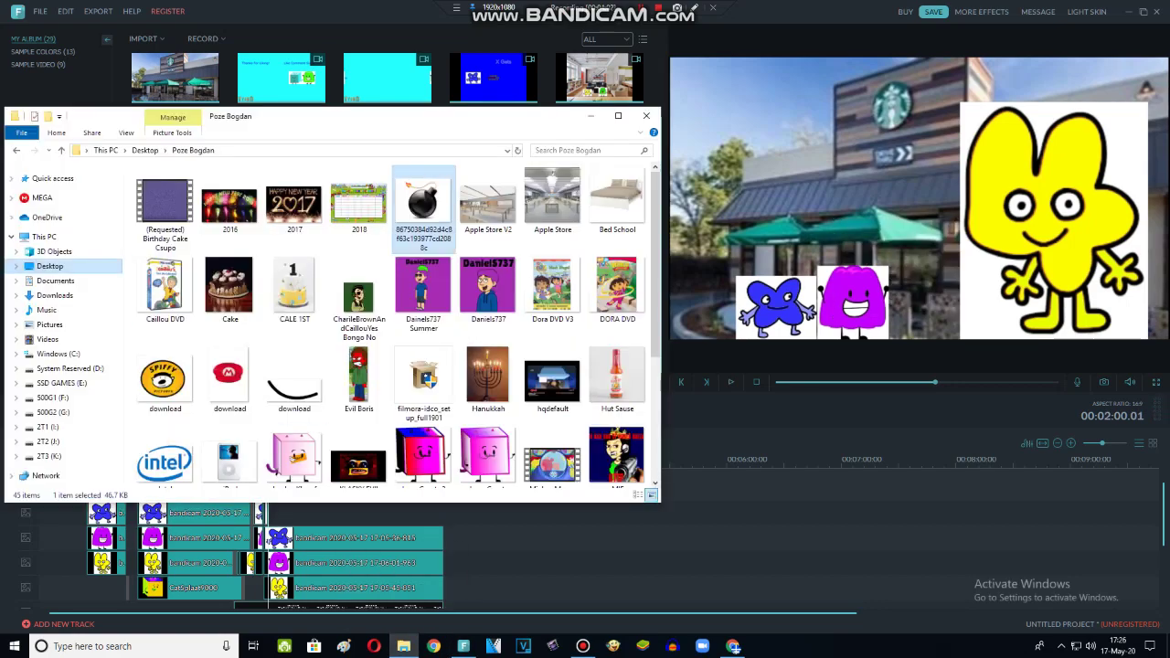
{"action": "left_click", "coordinate": [51, 266]}
{"action": "double_click", "coordinate": [359, 280]}
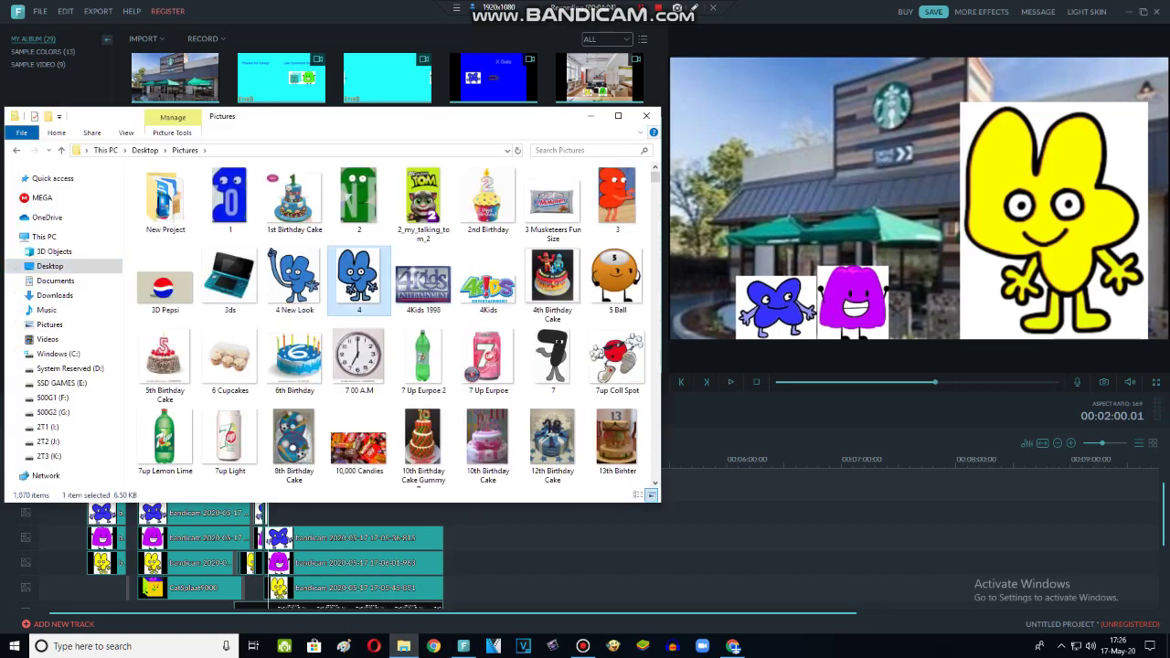
{"action": "left_click", "coordinate": [647, 116]}
Split the Starbucks background clip at 00:02:00.01 and set the second part's contrast and saturation to 100, brightness and hue to -100.
{"action": "left_click", "coordinate": [354, 486]}
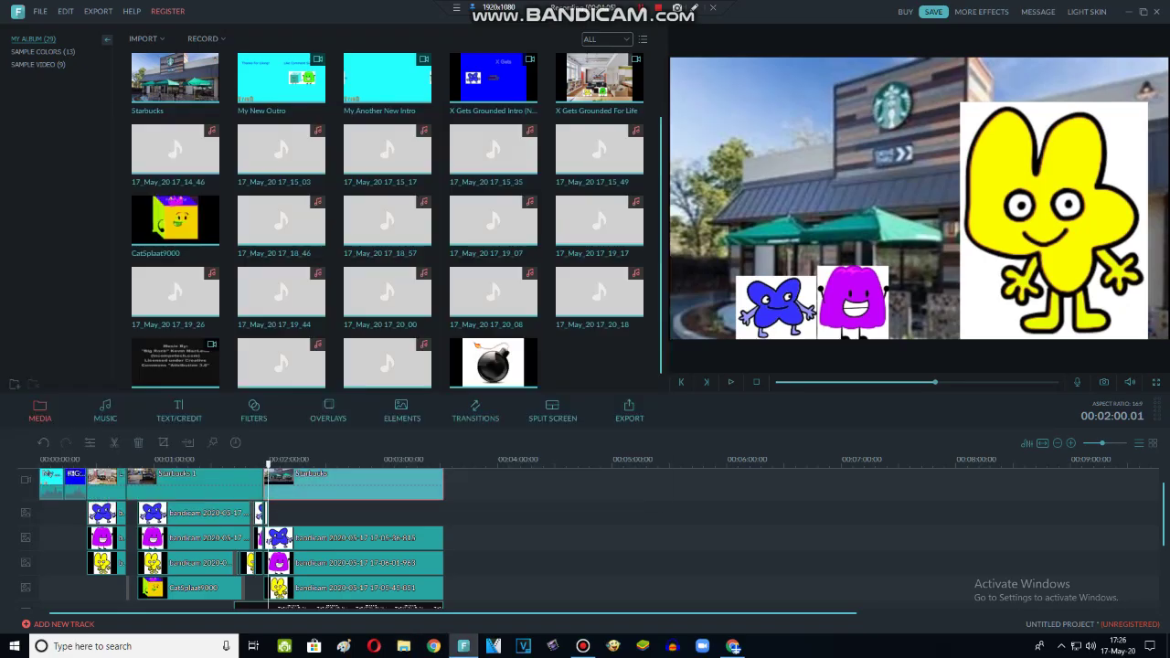
{"action": "left_click", "coordinate": [114, 443]}
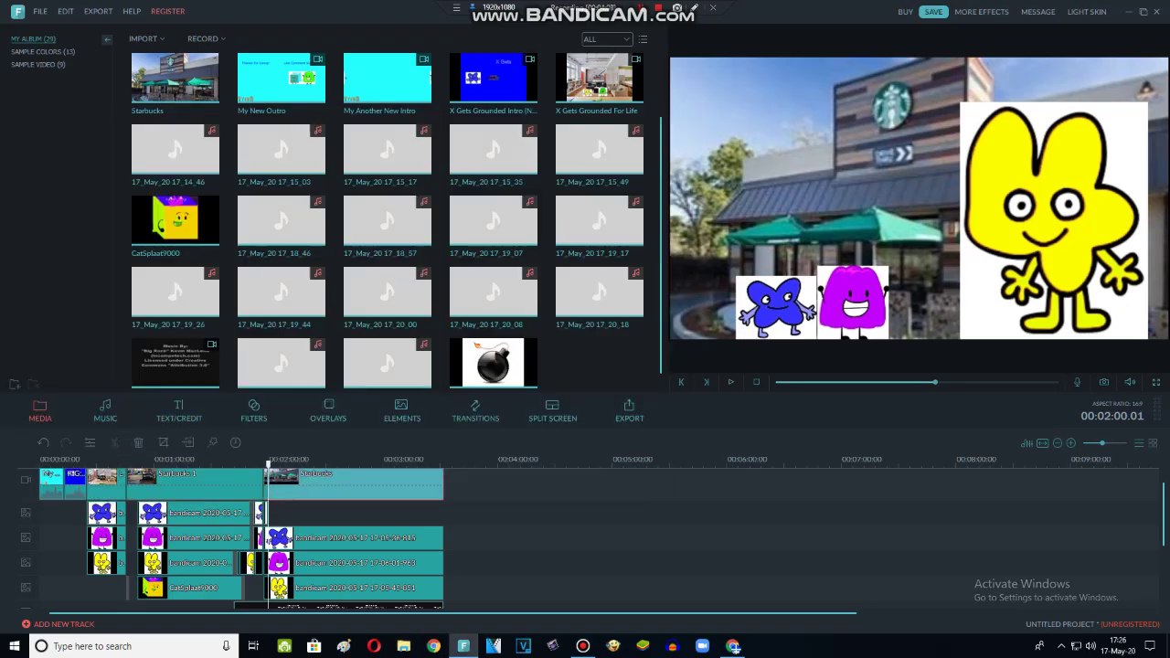
{"action": "double_click", "coordinate": [353, 485]}
{"action": "left_click_drag", "start_coordinate": [340, 186], "coordinate": [411, 185]}
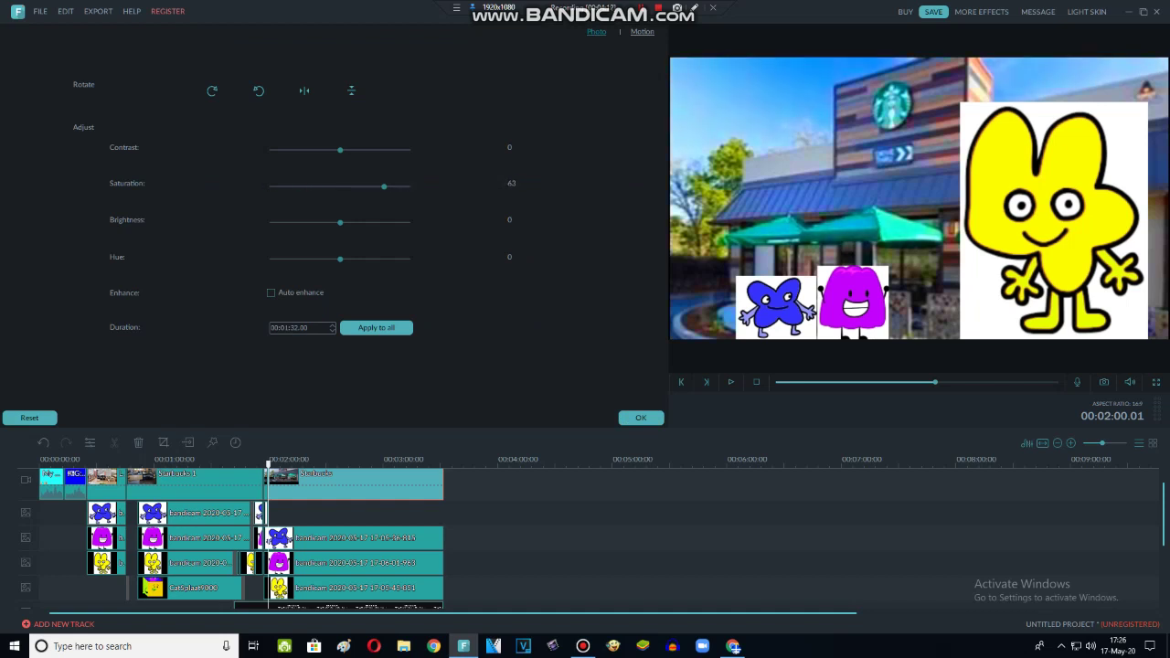
{"action": "left_click_drag", "start_coordinate": [340, 149], "coordinate": [410, 149]}
{"action": "left_click_drag", "start_coordinate": [340, 222], "coordinate": [270, 223]}
{"action": "left_click_drag", "start_coordinate": [340, 259], "coordinate": [269, 259]}
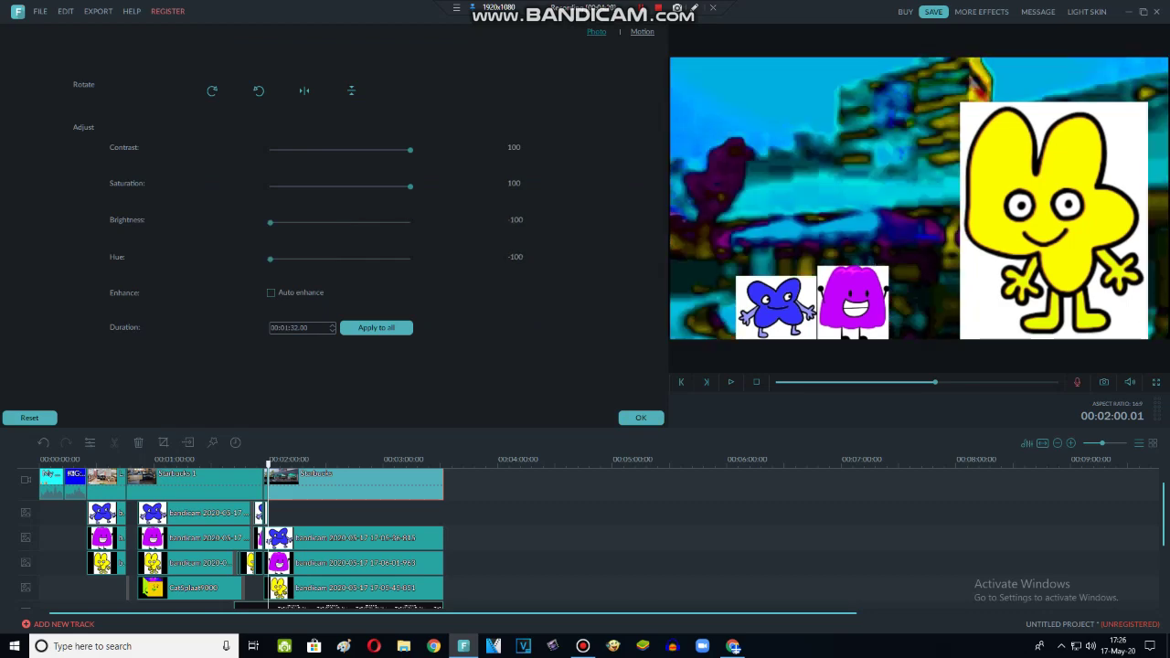
Record two voice lines from 00:02:00.01 and set the longer one's speed to 0.5, volume to 200 and pitch to -3.
{"action": "left_click", "coordinate": [1077, 382]}
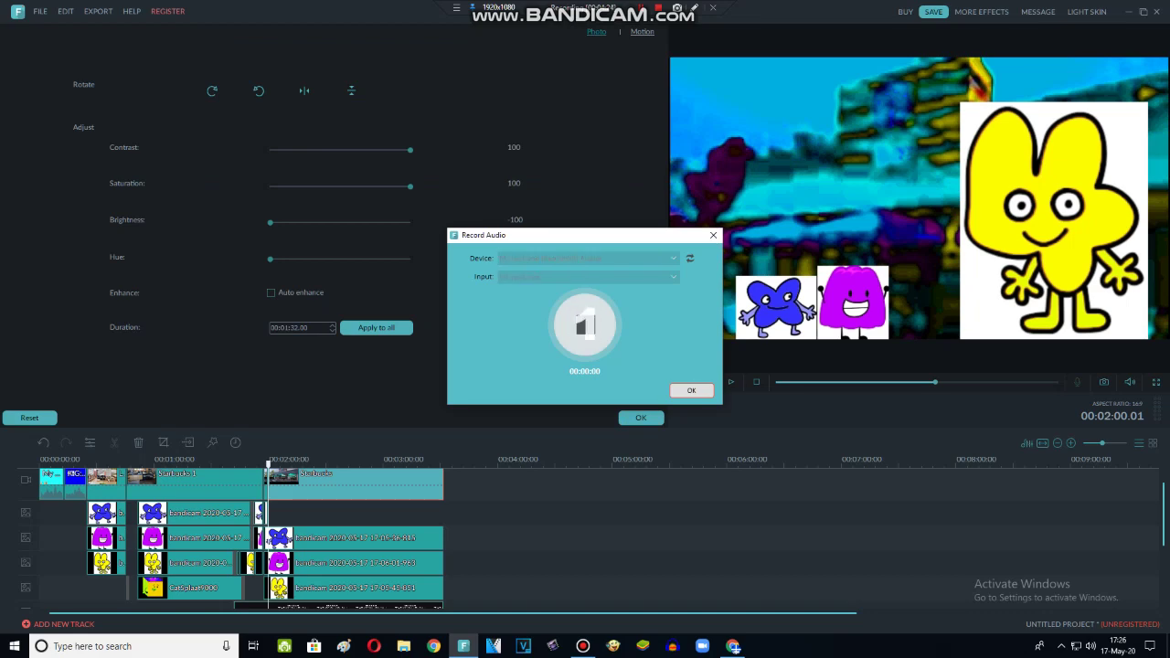
{"action": "left_click", "coordinate": [585, 329]}
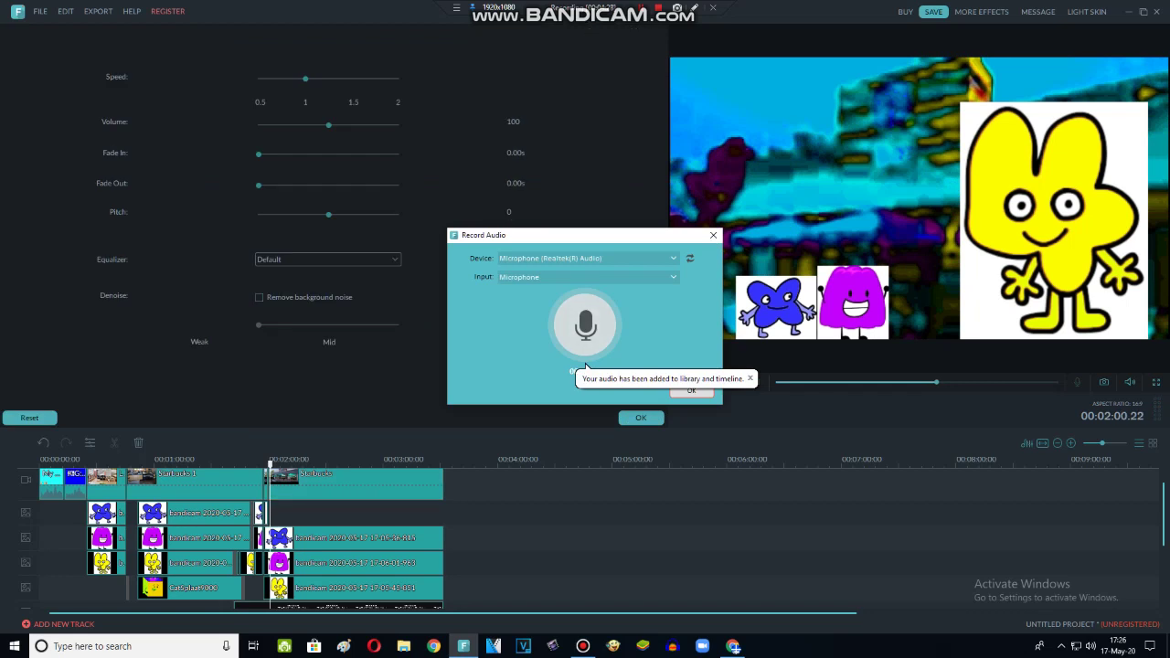
{"action": "left_click", "coordinate": [586, 365]}
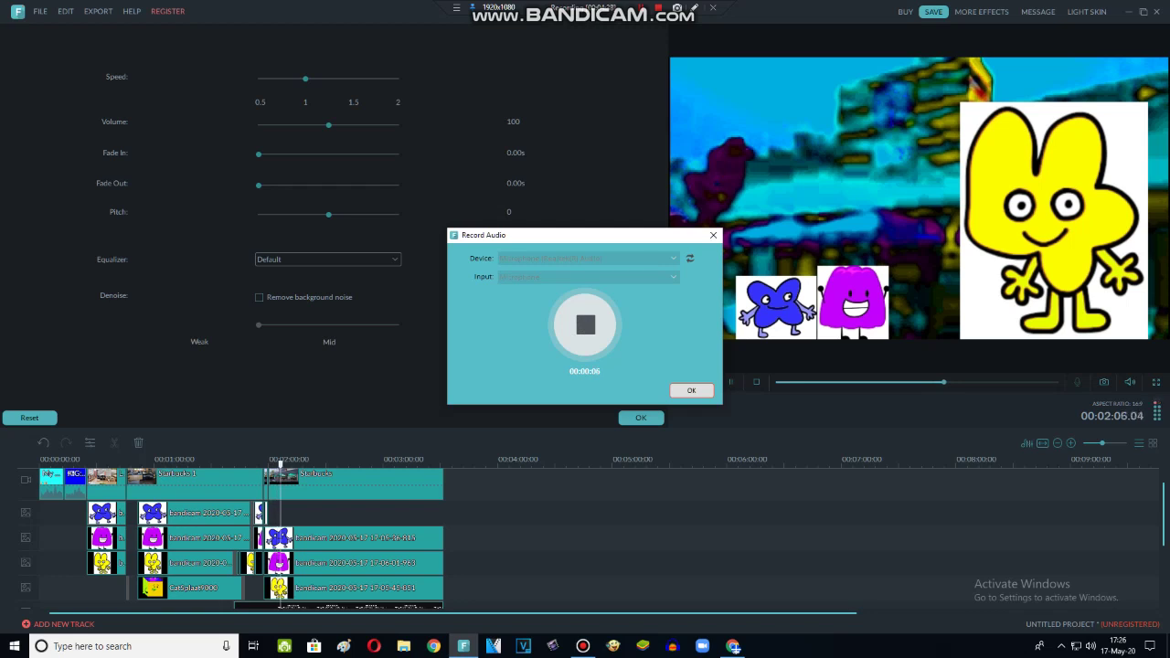
{"action": "left_click", "coordinate": [585, 328]}
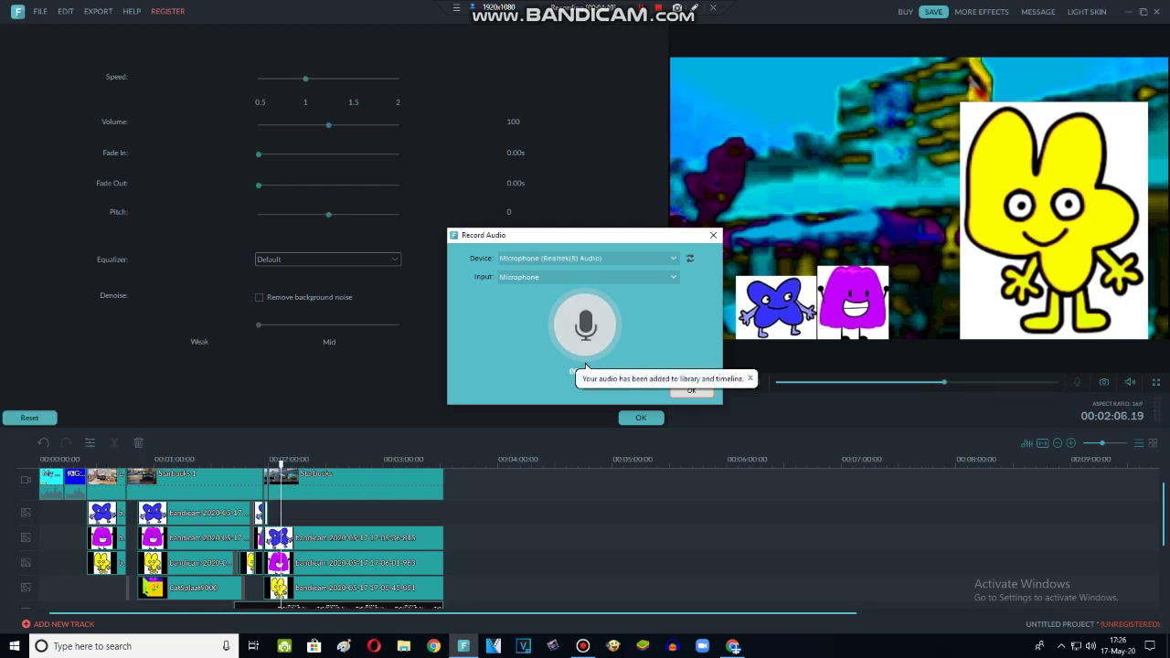
{"action": "left_click_drag", "start_coordinate": [329, 214], "coordinate": [311, 215]}
{"action": "left_click_drag", "start_coordinate": [329, 125], "coordinate": [322, 125]}
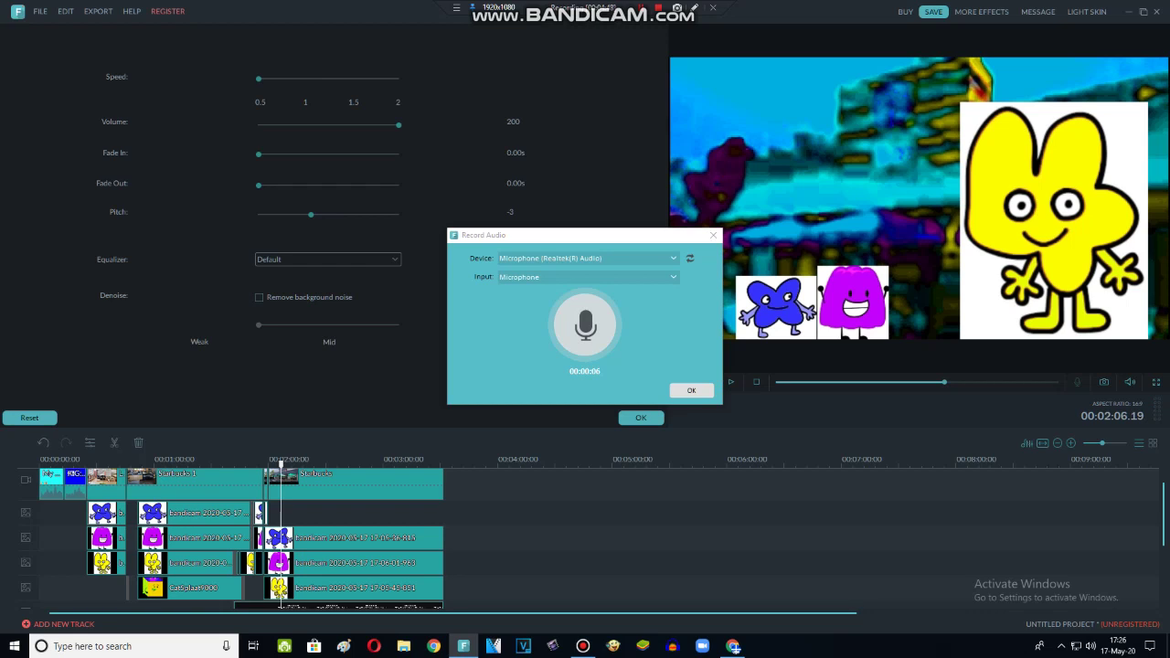
Close the audio recorder, then split the yellow character's clip at 00:02:00.22 and 00:02:01.02, shrinking the character slightly after each cut.
{"action": "scroll", "coordinate": [274, 539], "scroll_direction": "down", "scroll_amount": 3}
{"action": "left_click", "coordinate": [259, 562]}
{"action": "left_click", "coordinate": [281, 562]}
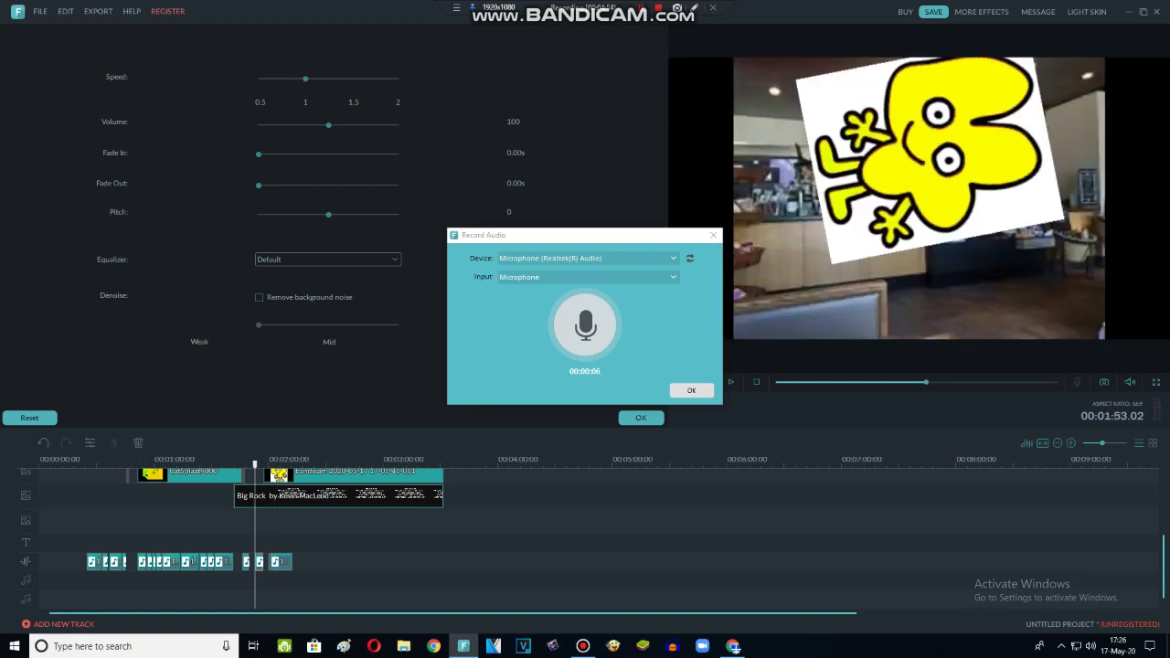
{"action": "left_click", "coordinate": [366, 476]}
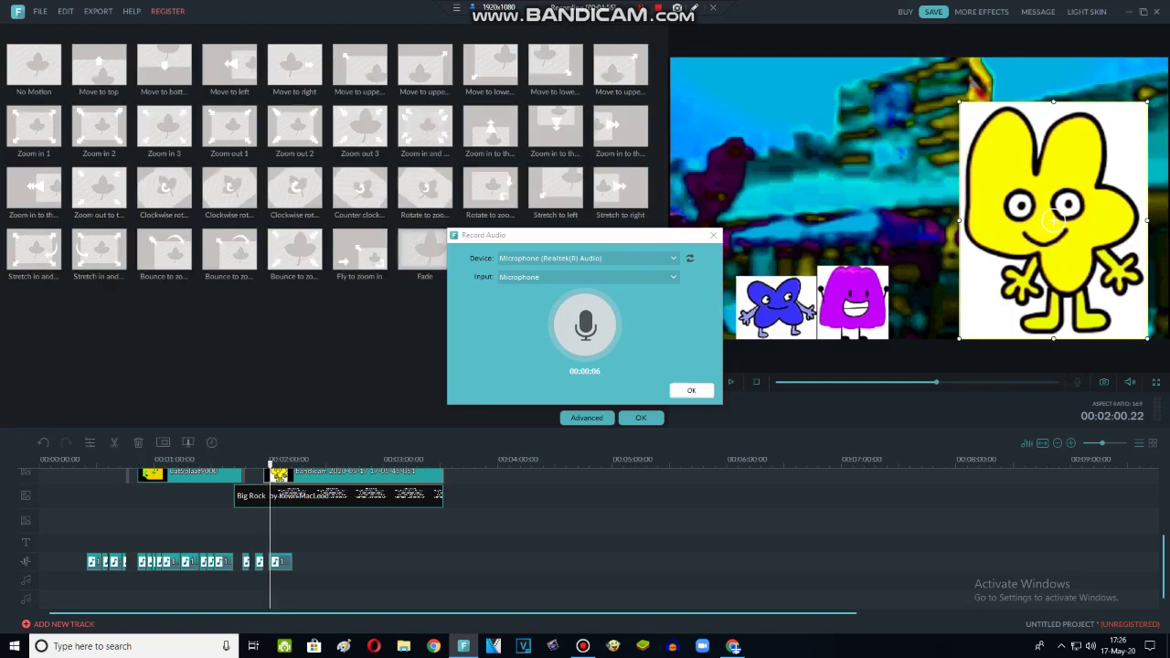
{"action": "left_click", "coordinate": [691, 391]}
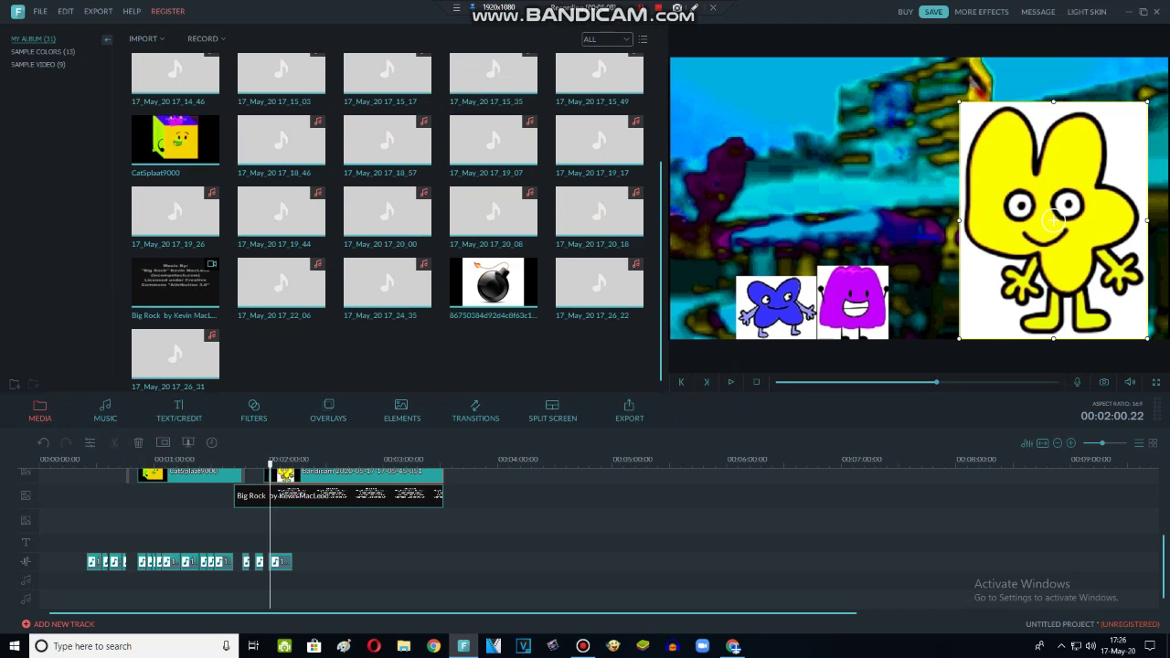
{"action": "left_click_drag", "start_coordinate": [1147, 102], "coordinate": [1137, 114]}
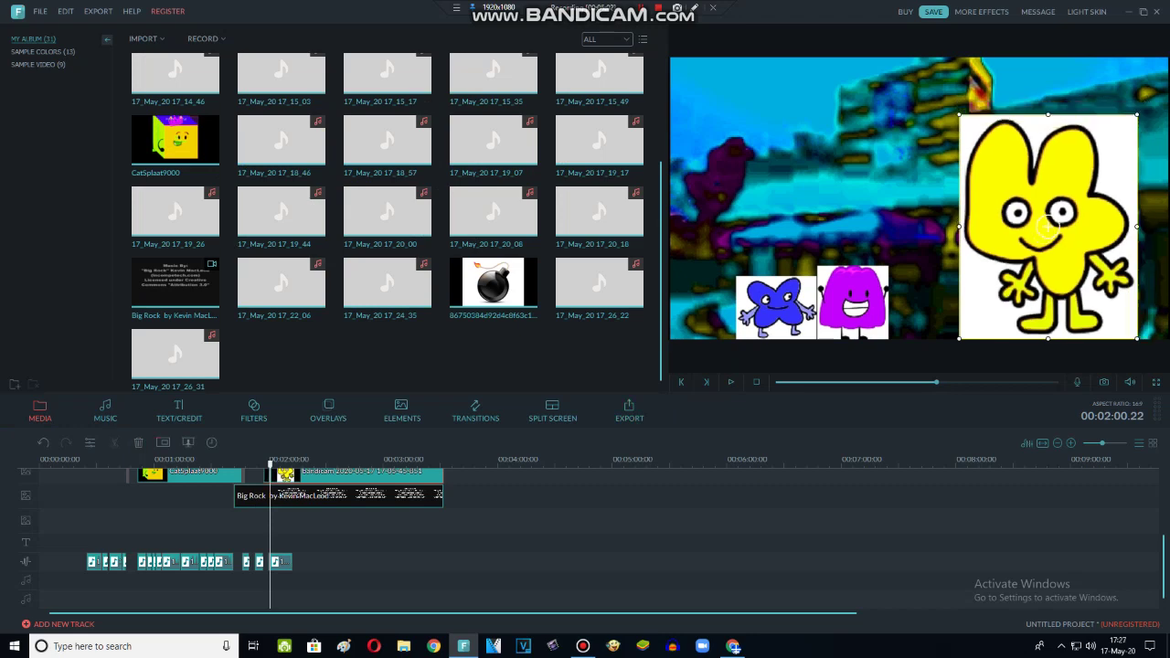
{"action": "left_click", "coordinate": [731, 382]}
{"action": "left_click", "coordinate": [730, 382]}
{"action": "left_click_drag", "start_coordinate": [1046, 228], "coordinate": [1019, 236]}
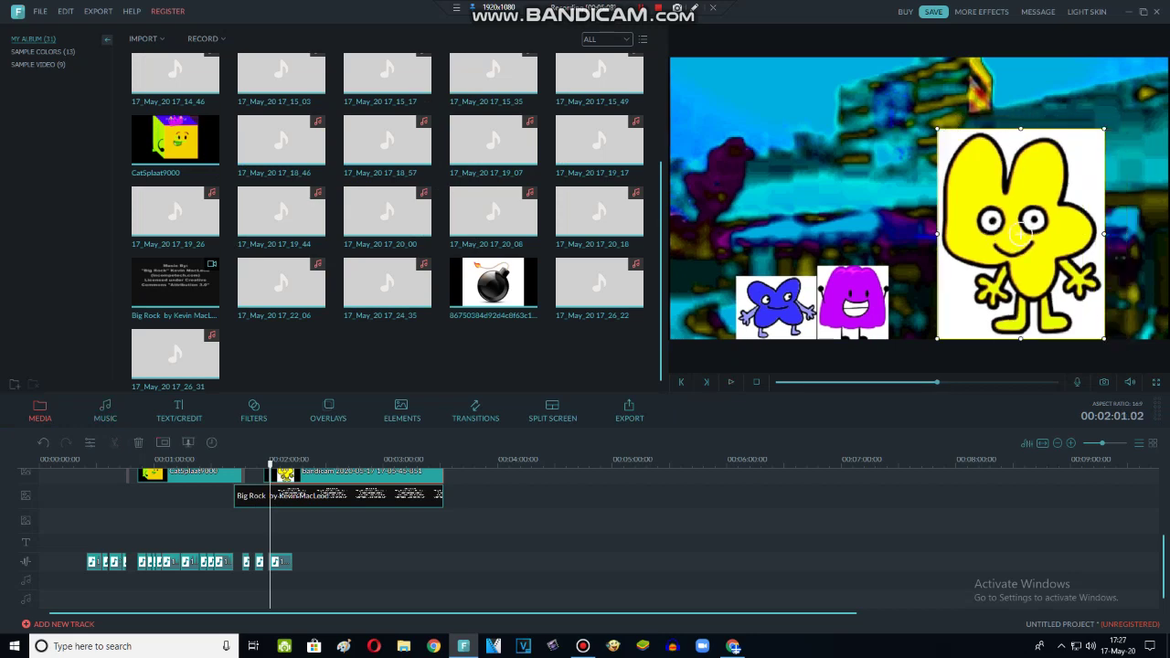
Split the yellow character's clip at 00:02:01.08, 00:02:01.13, 00:02:01.17 and 00:02:01.23, making the character smaller after each cut.
{"action": "key", "text": "space"}
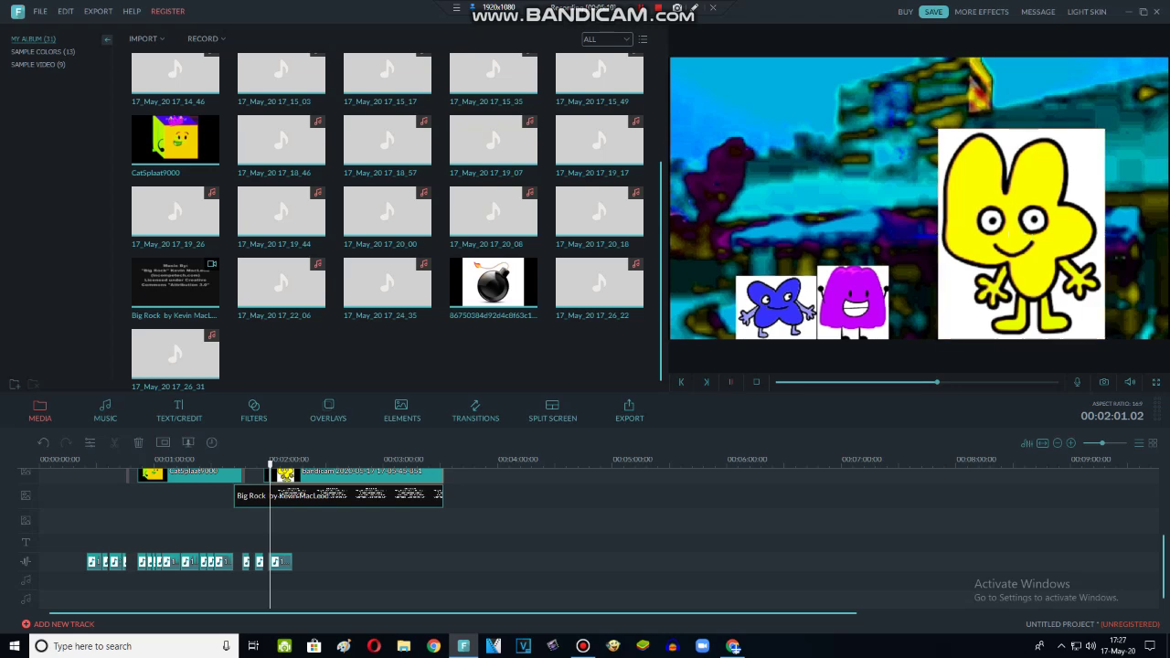
{"action": "key", "text": "space"}
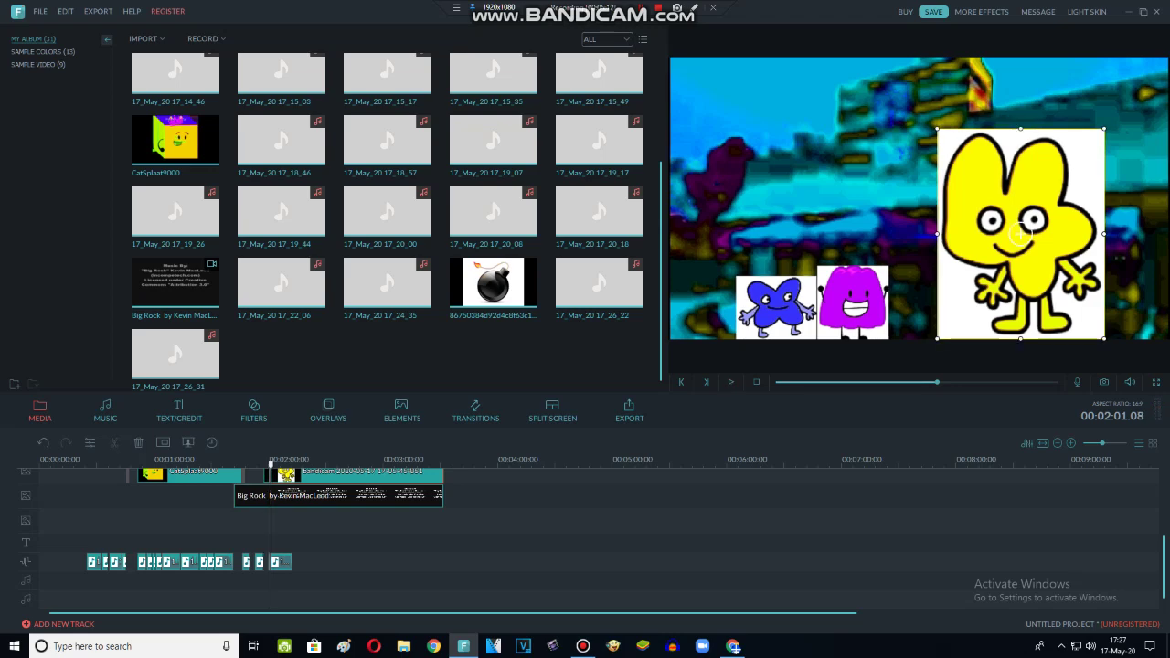
{"action": "left_click_drag", "start_coordinate": [1104, 128], "coordinate": [1083, 155]}
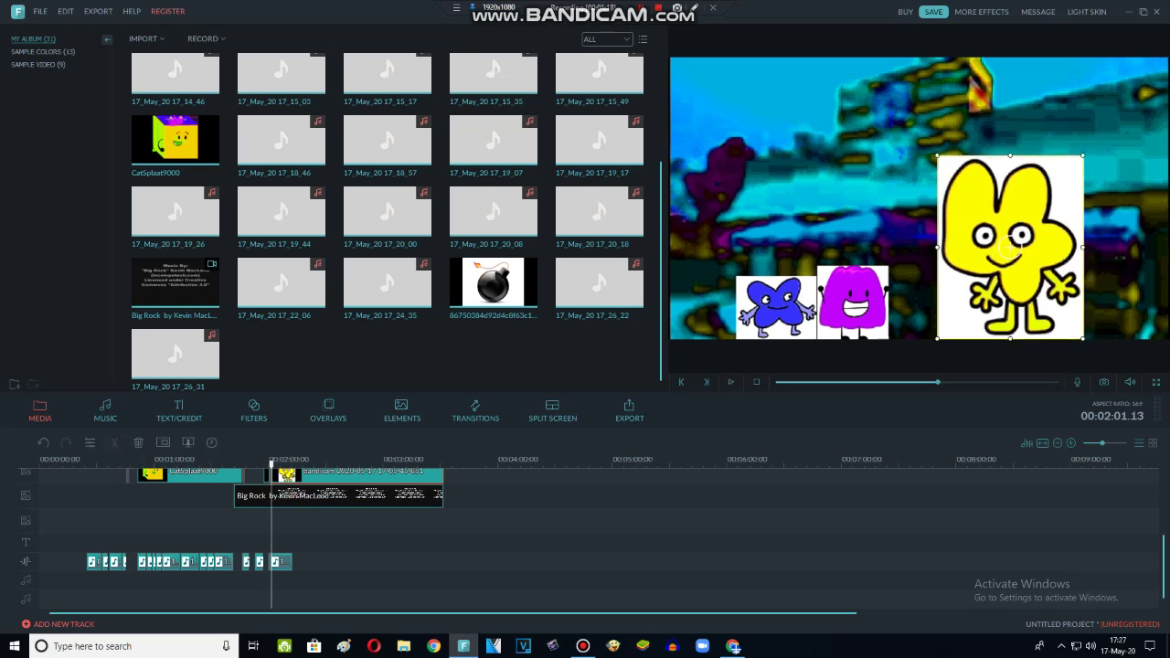
{"action": "left_click_drag", "start_coordinate": [1084, 156], "coordinate": [1068, 172]}
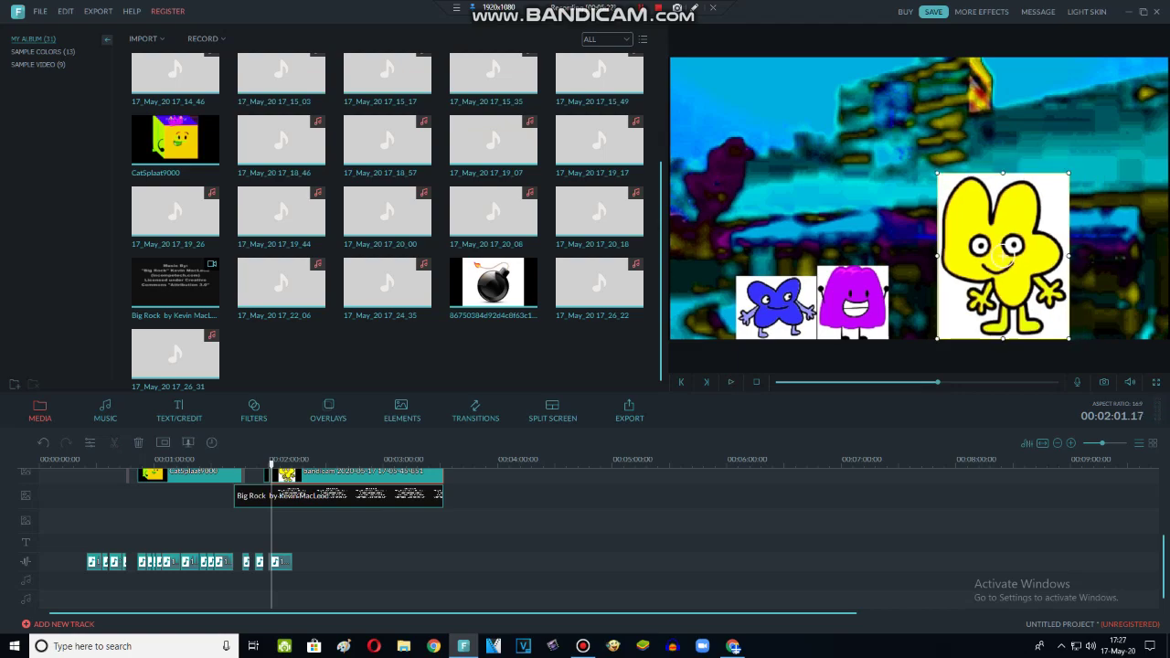
{"action": "left_click_drag", "start_coordinate": [1068, 172], "coordinate": [1054, 191]}
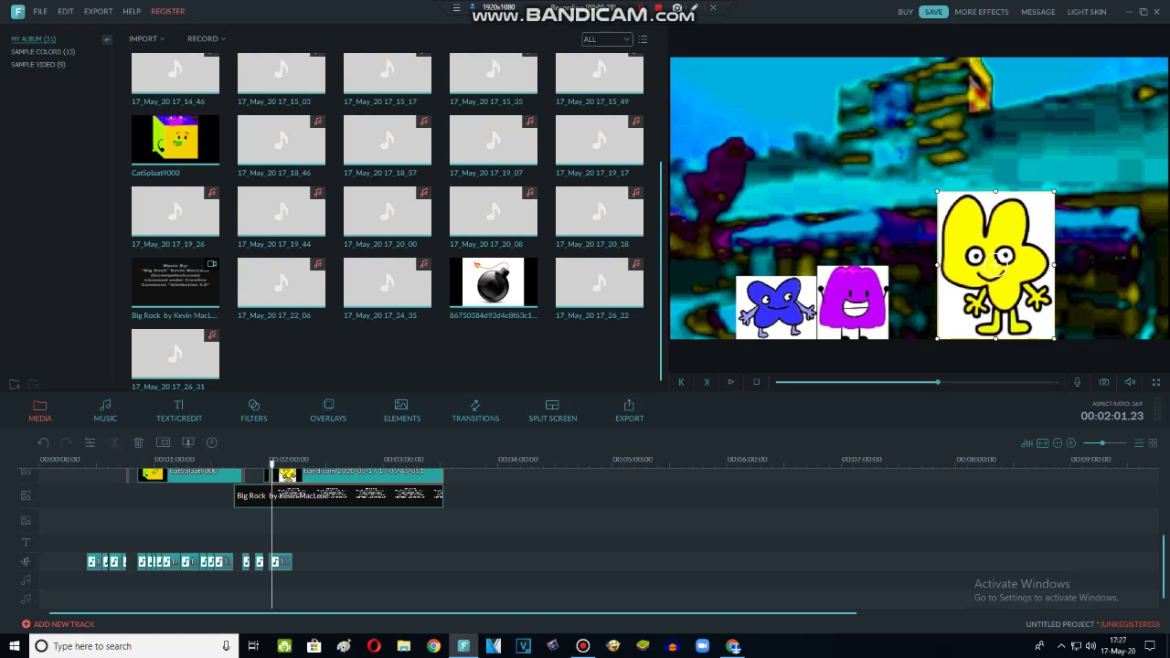
{"action": "left_click_drag", "start_coordinate": [1054, 191], "coordinate": [1029, 223]}
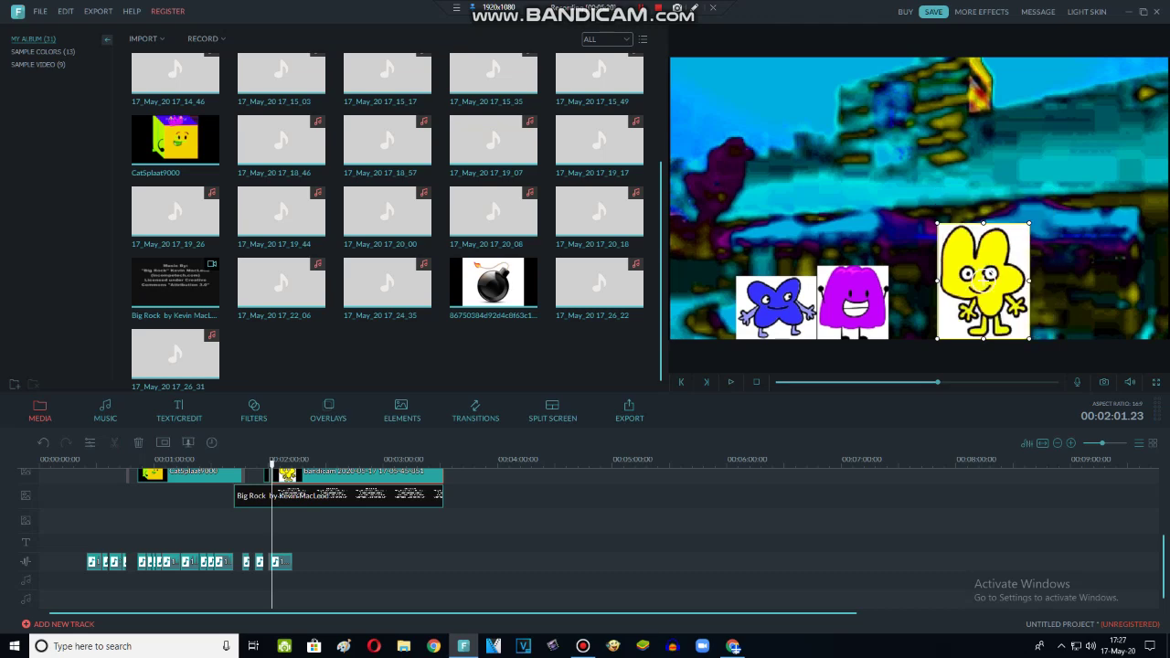
Split the yellow character's clip at 00:02:02.04, shrink the character to nearly the purple character's size and move it slightly closer to it.
{"action": "left_click", "coordinate": [730, 382]}
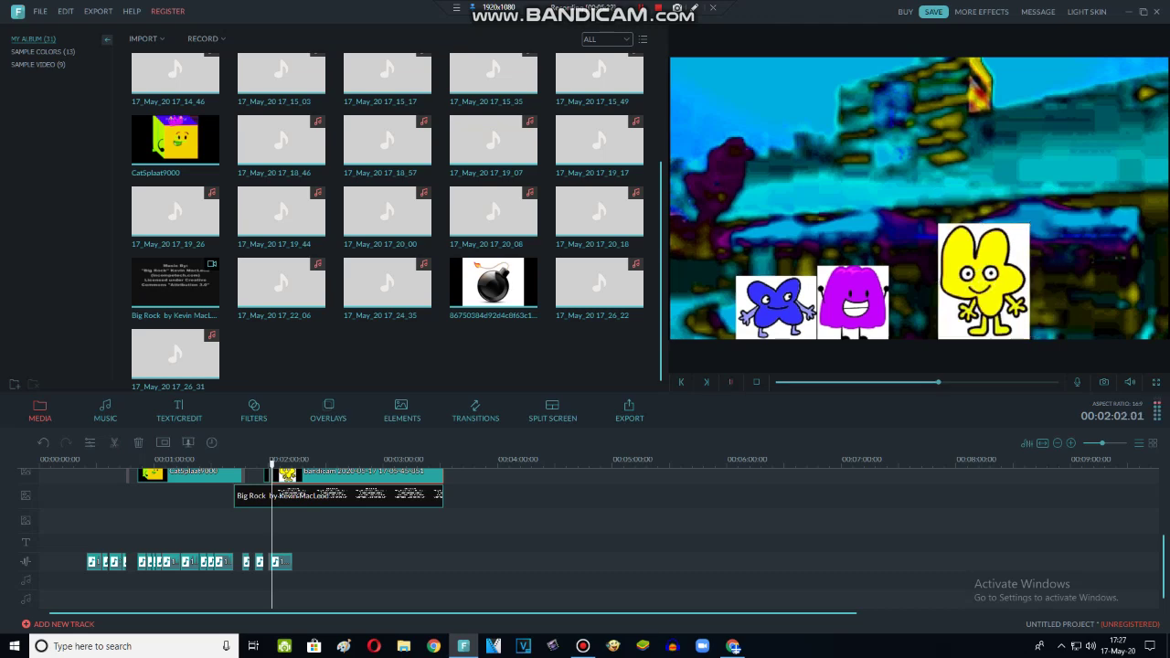
{"action": "left_click", "coordinate": [730, 382]}
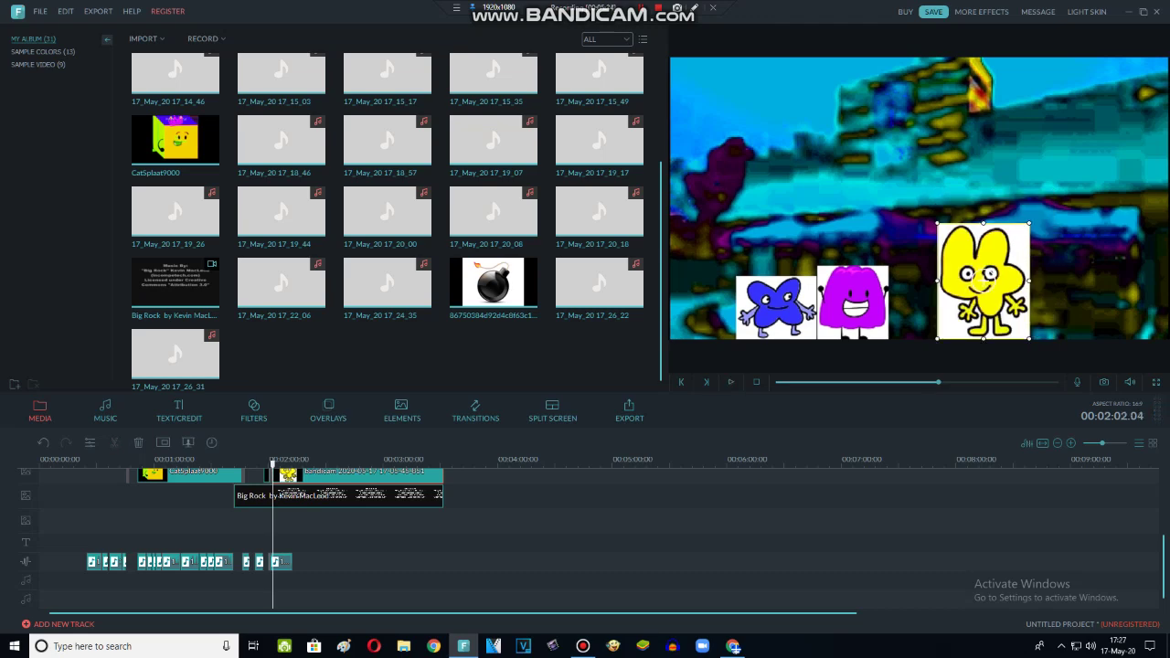
{"action": "left_click_drag", "start_coordinate": [1029, 223], "coordinate": [1011, 246]}
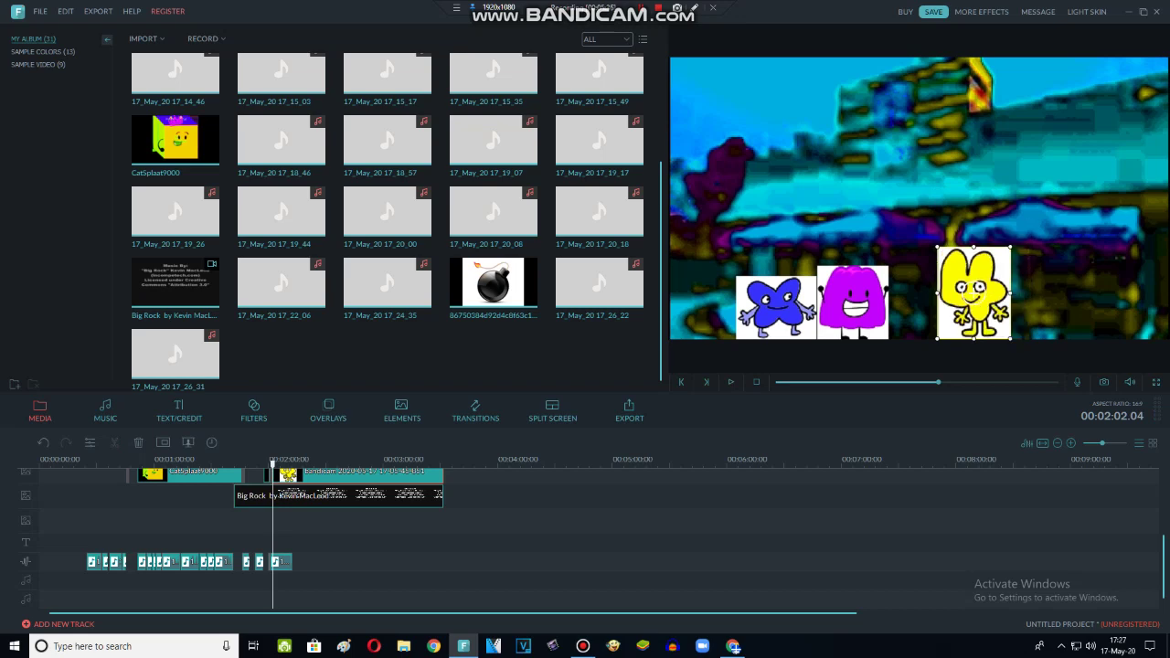
{"action": "left_click_drag", "start_coordinate": [974, 294], "coordinate": [965, 294]}
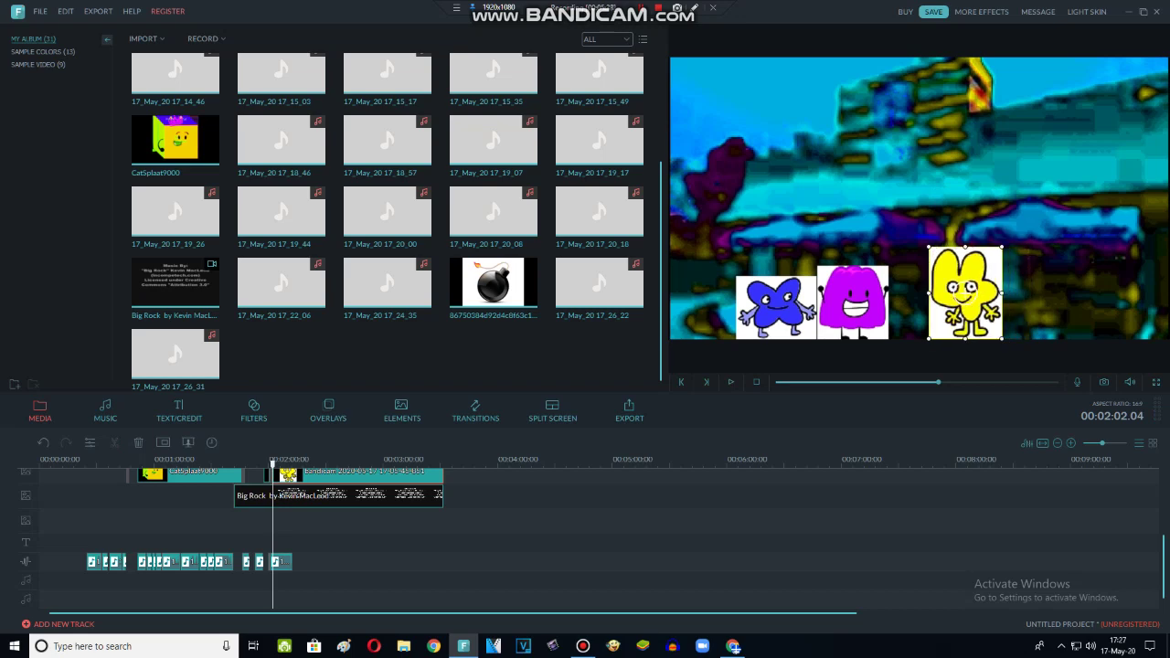
Play back the shrinking sequence with the last voice line and set that recording's speed to 1.
{"action": "left_click", "coordinate": [246, 562]}
{"action": "left_click", "coordinate": [280, 563]}
{"action": "key", "text": "space"}
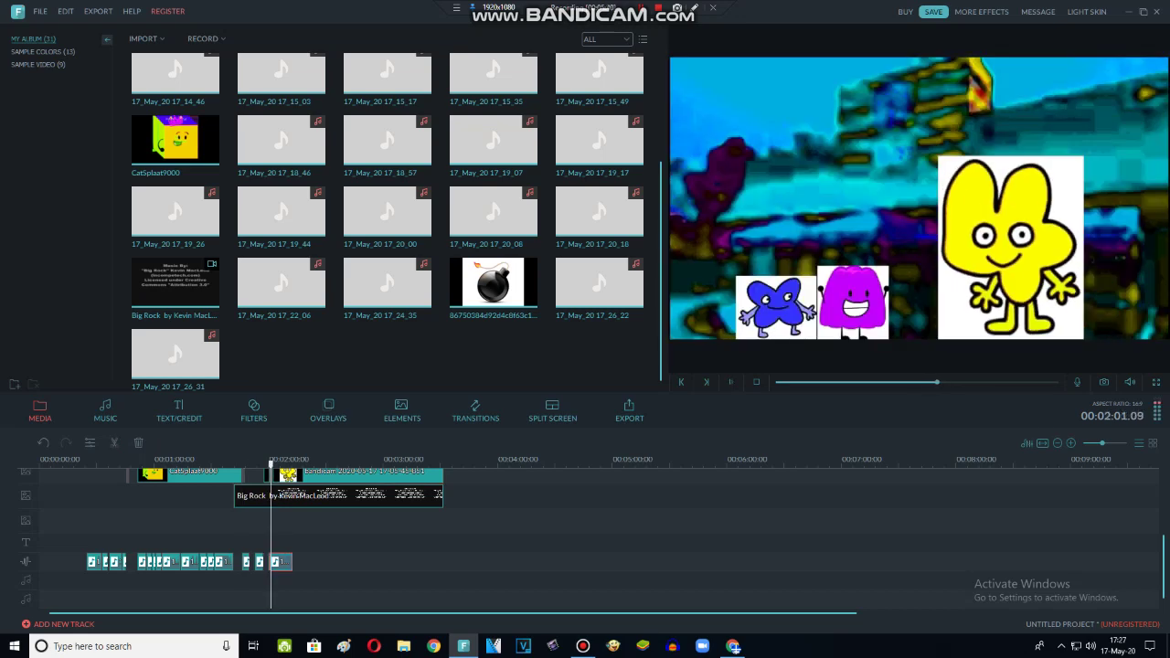
{"action": "double_click", "coordinate": [282, 562]}
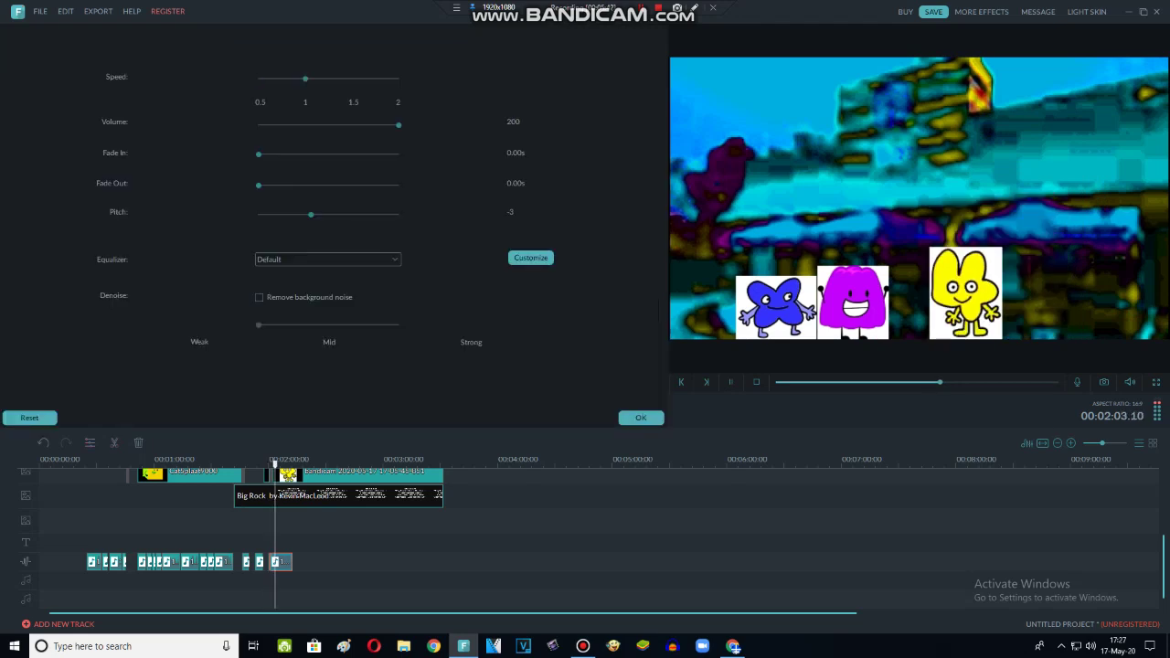
{"action": "left_click_drag", "start_coordinate": [305, 79], "coordinate": [399, 78]}
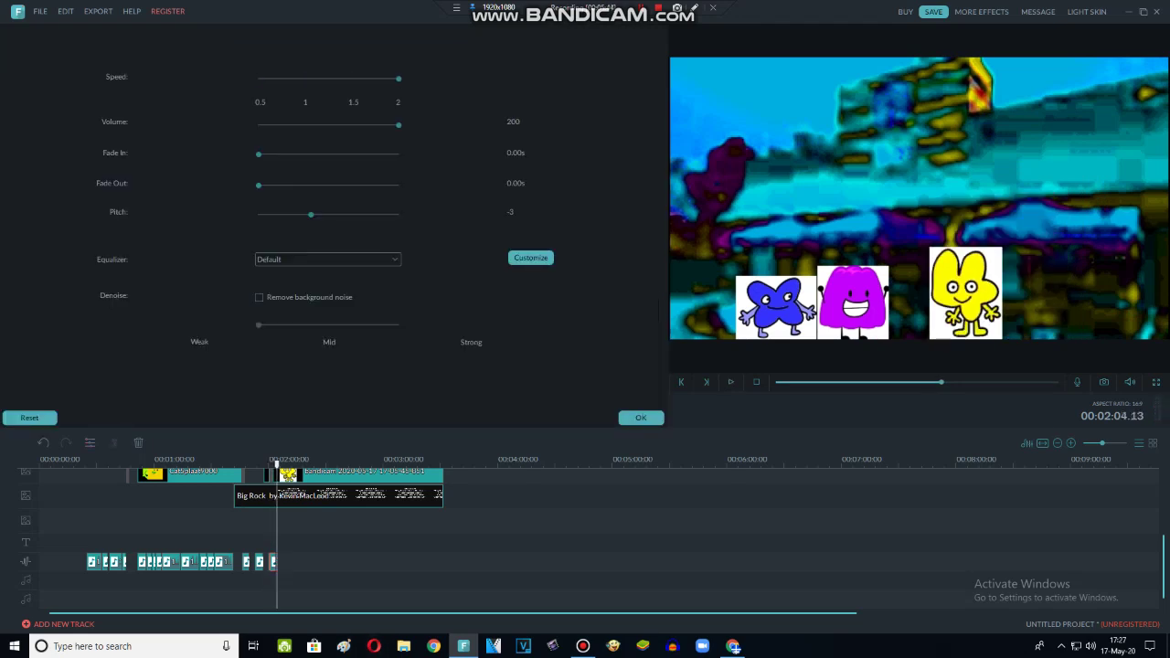
{"action": "key", "text": "space"}
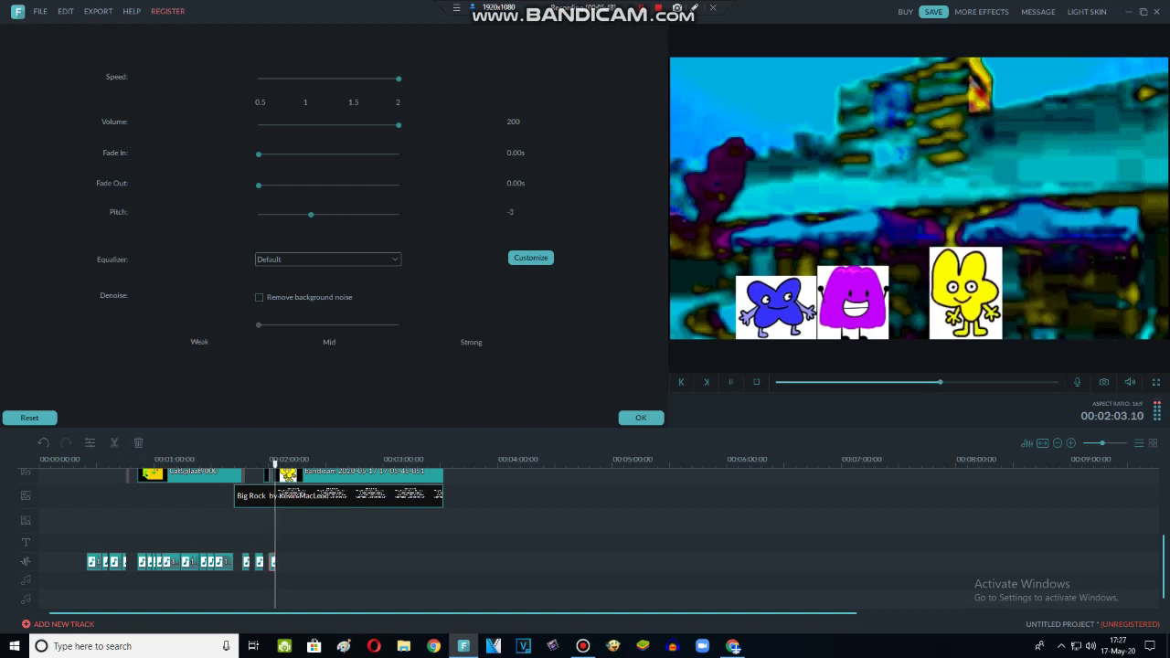
{"action": "left_click", "coordinate": [305, 79]}
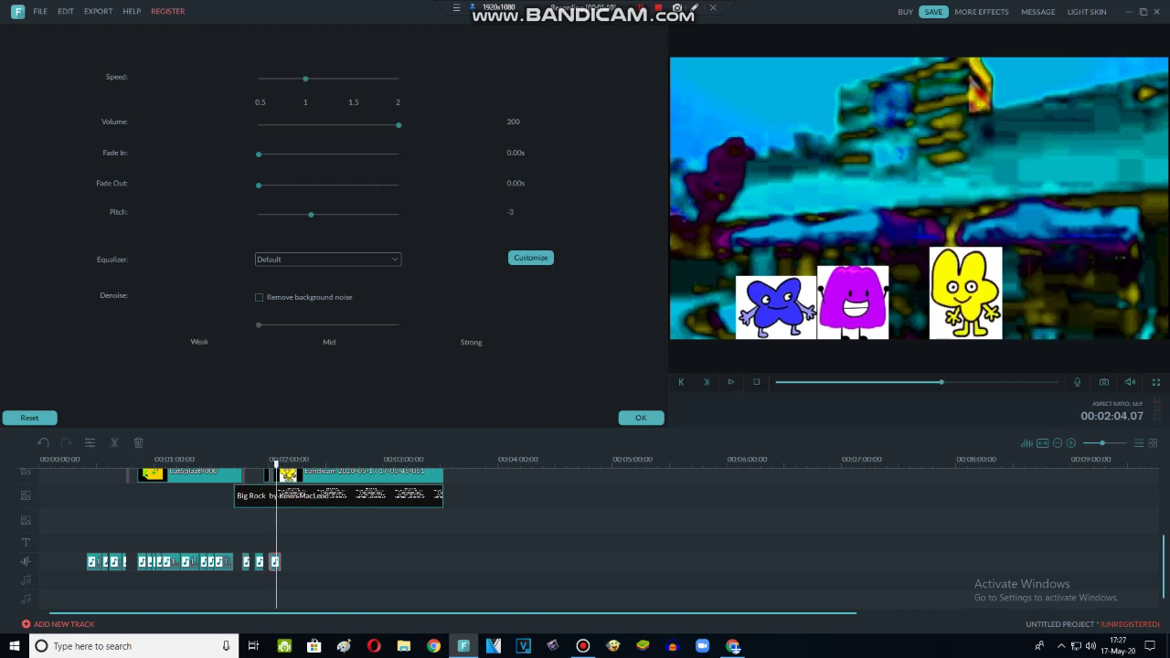
{"action": "left_click", "coordinate": [246, 562]}
{"action": "left_click", "coordinate": [276, 562]}
{"action": "key", "text": "space"}
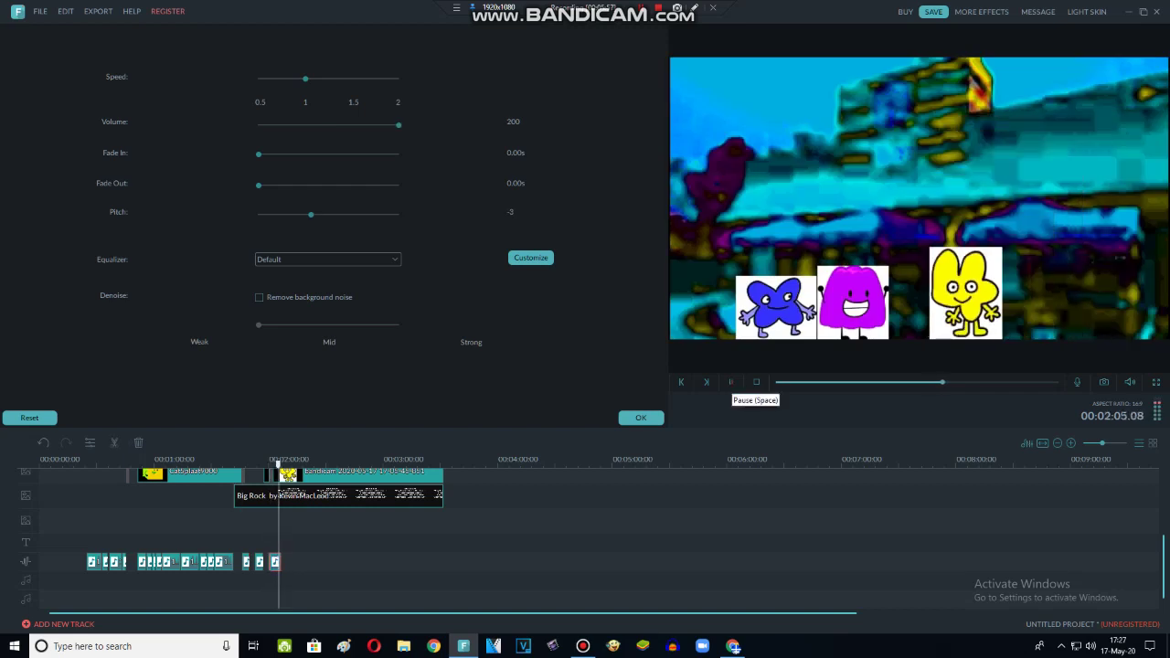
Cut the Big Rock music clip and the yellow character's clip at 00:02:06.18 and remove the parts after it.
{"action": "left_click", "coordinate": [339, 496]}
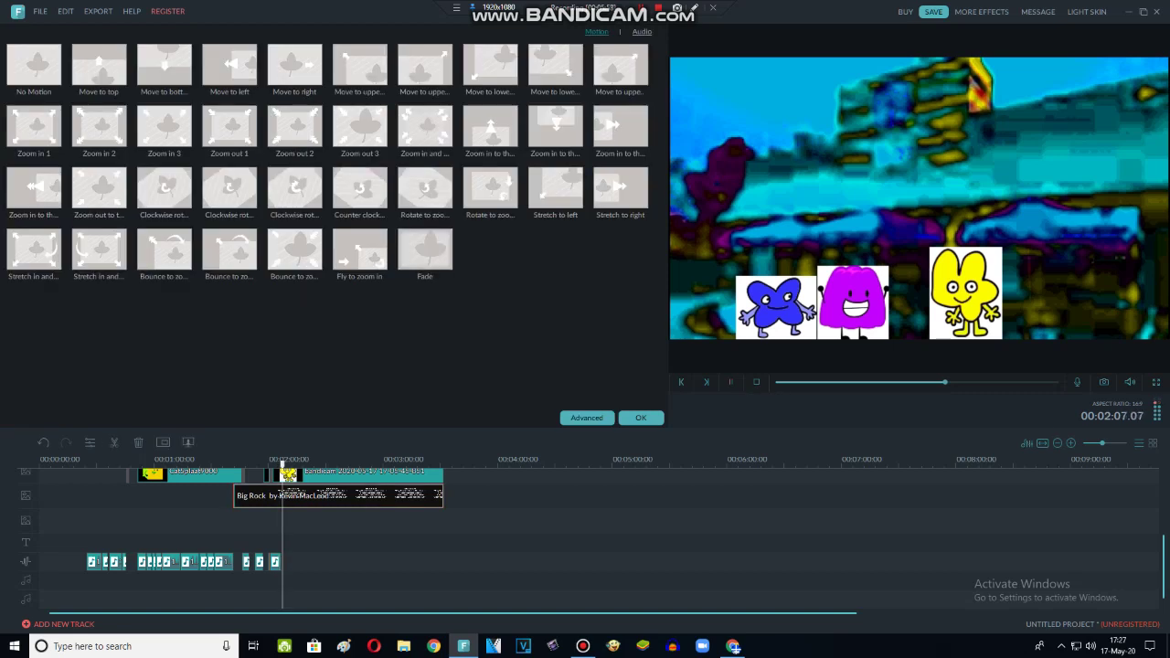
{"action": "left_click_drag", "start_coordinate": [442, 496], "coordinate": [280, 496]}
{"action": "left_click", "coordinate": [441, 476]}
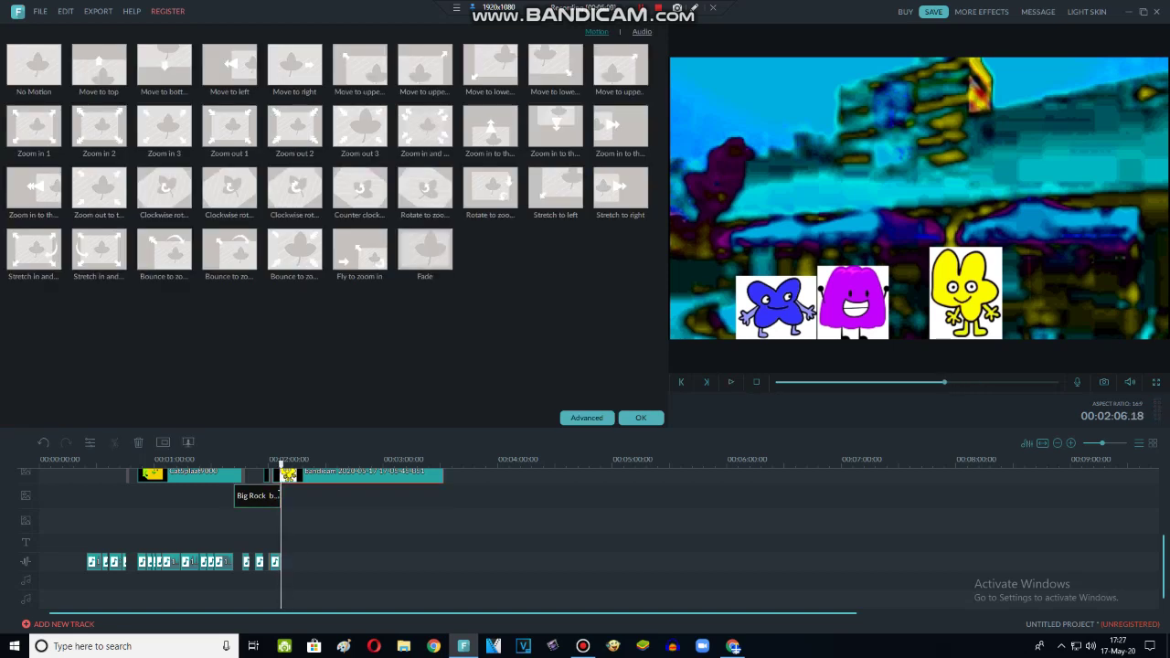
{"action": "key", "text": "Delete"}
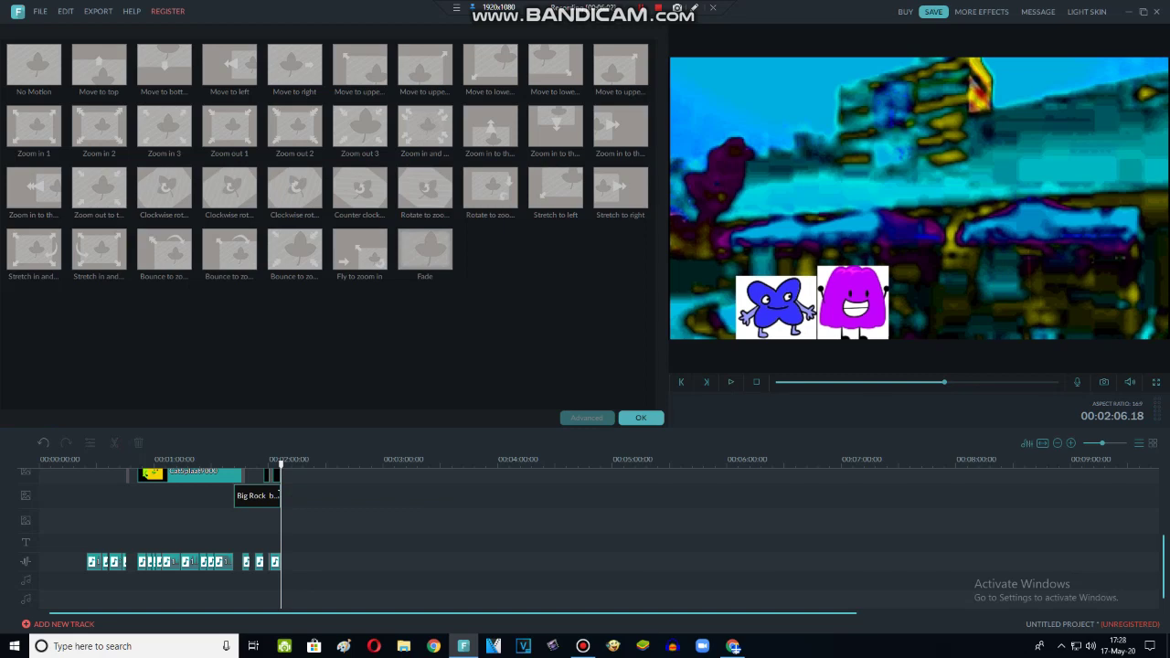
Remove the parts of the blue and purple character clips and the Starbucks background after 00:02:06.18.
{"action": "scroll", "coordinate": [238, 539], "scroll_direction": "up", "scroll_amount": 3}
{"action": "left_click", "coordinate": [775, 306]}
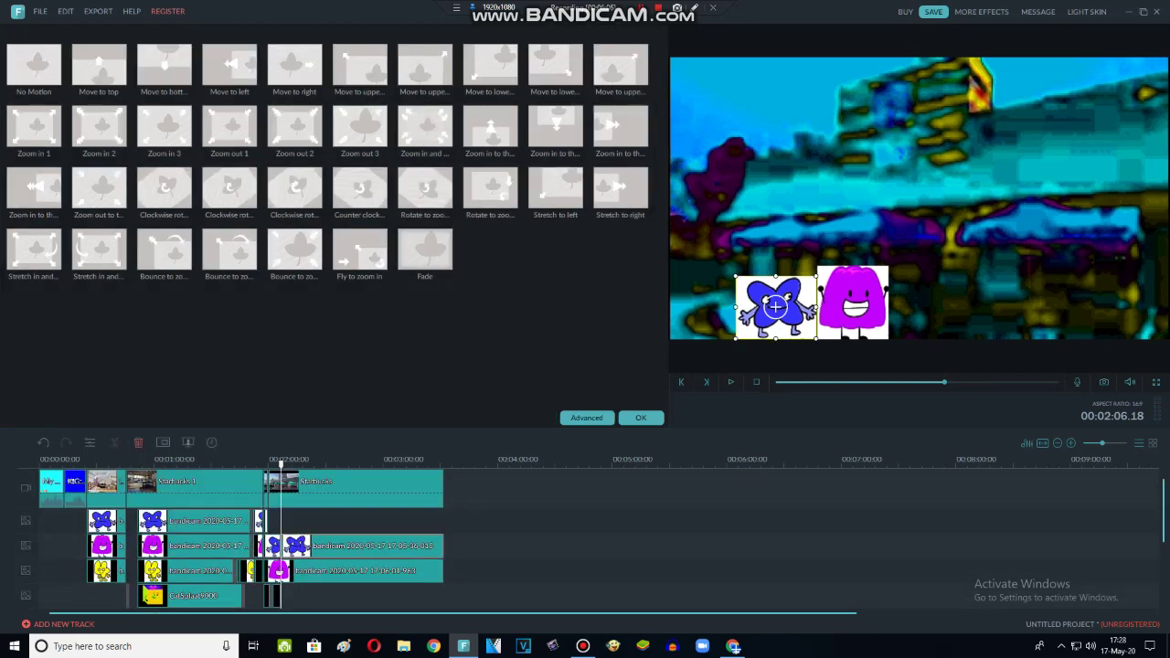
{"action": "key", "text": "Delete"}
{"action": "left_click", "coordinate": [853, 302]}
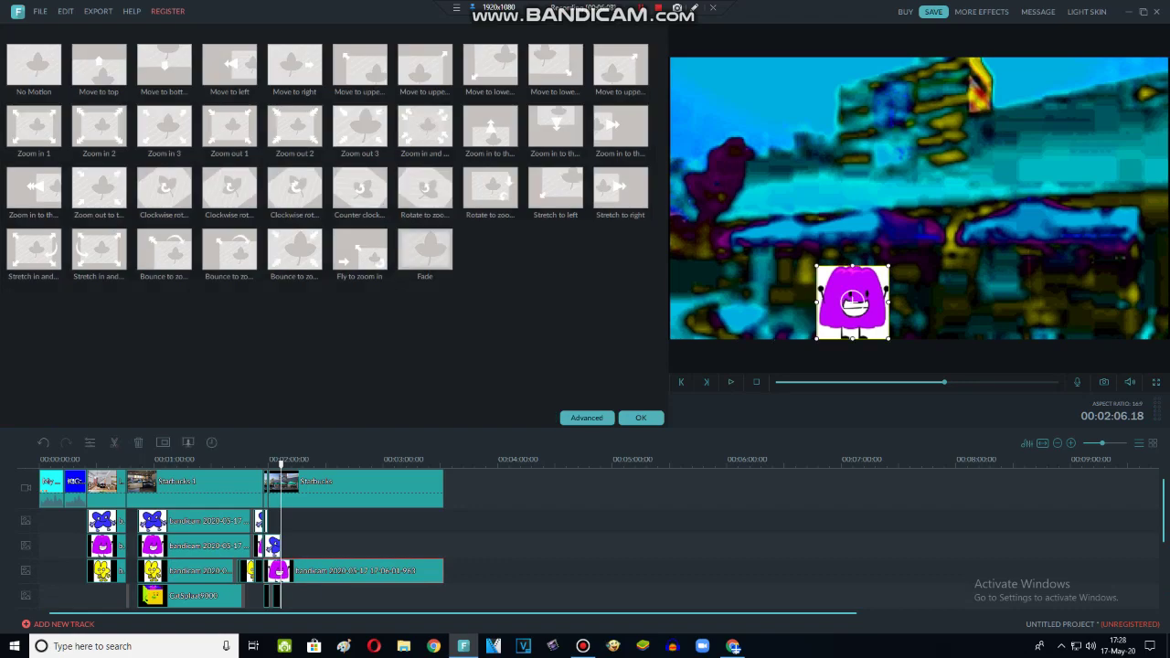
{"action": "left_click", "coordinate": [114, 442]}
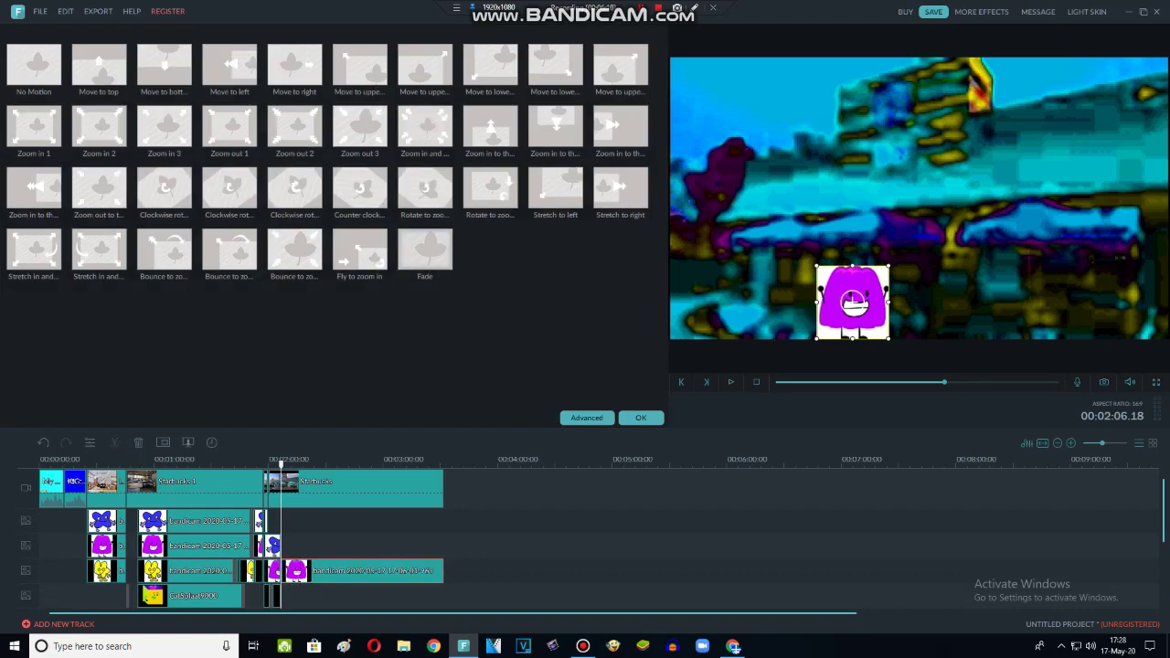
{"action": "key", "text": "Delete"}
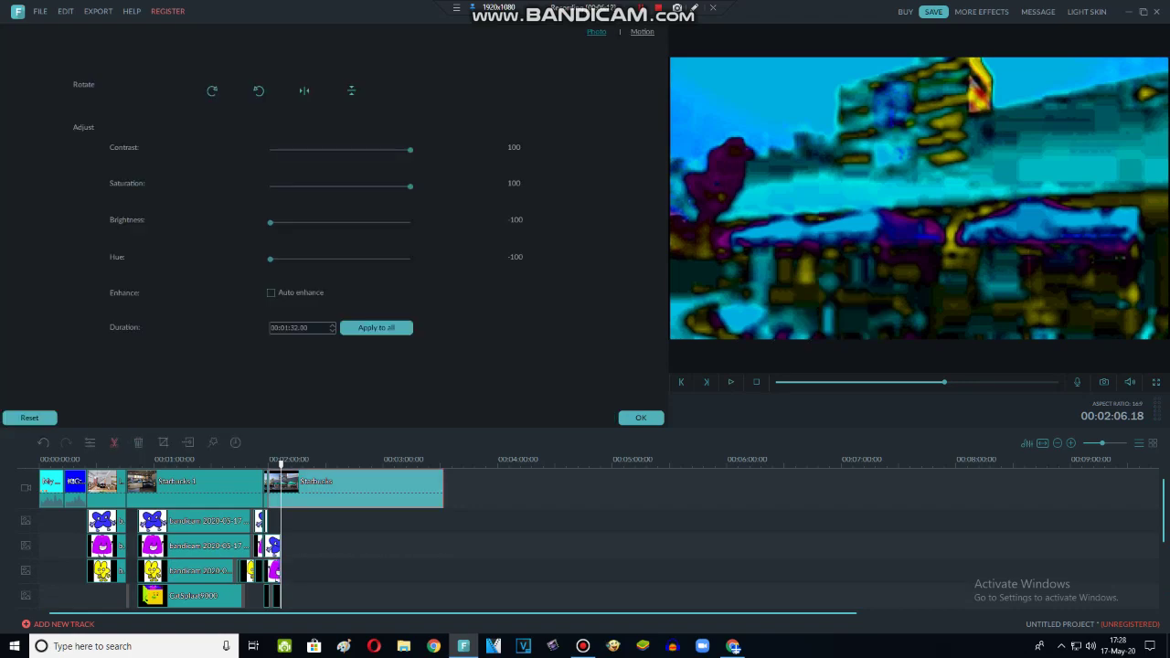
{"action": "key", "text": "Delete"}
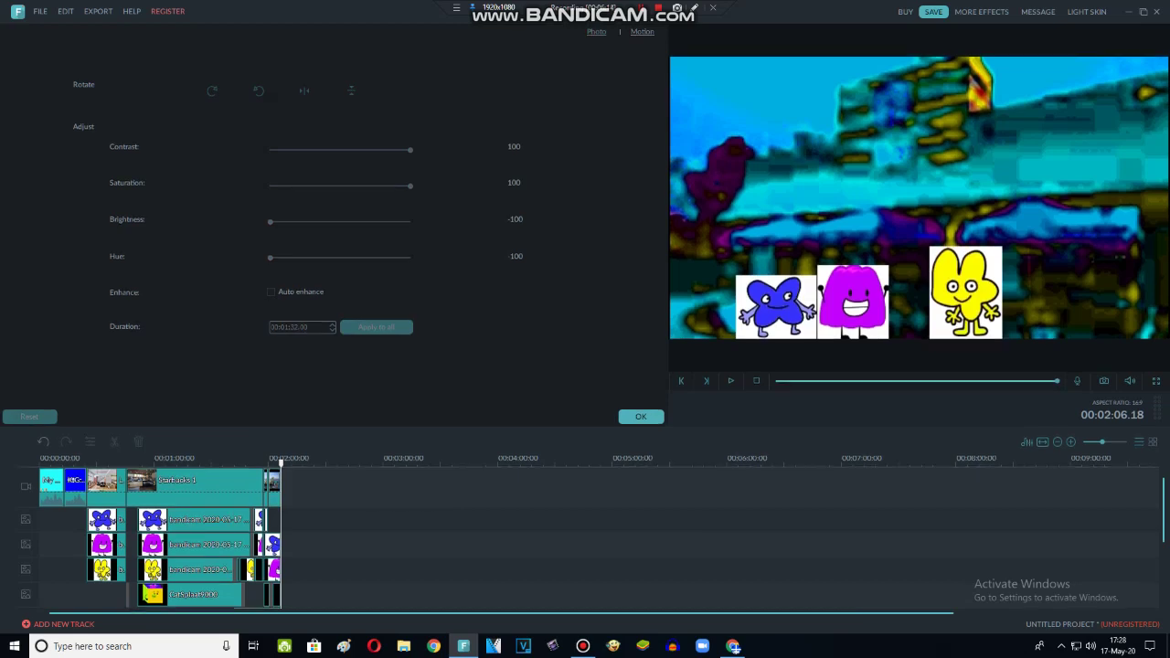
{"action": "left_click", "coordinate": [645, 416]}
Add the Living Room image to the end of the video track as the next scene's background.
{"action": "scroll", "coordinate": [397, 222], "scroll_direction": "up", "scroll_amount": 3}
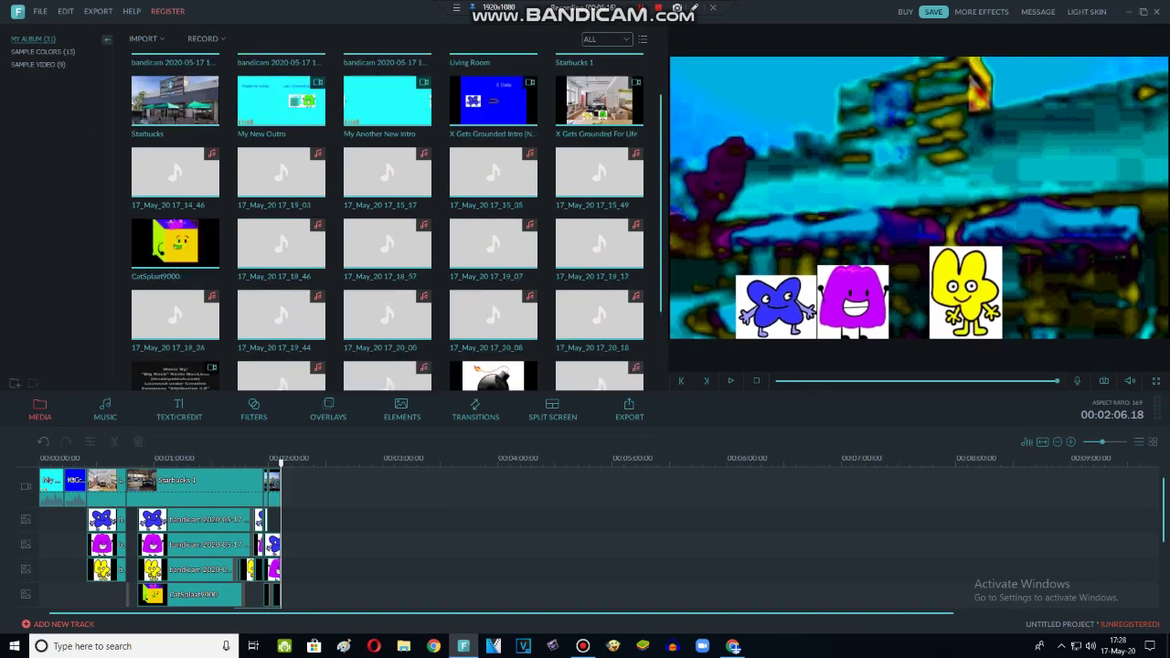
{"action": "scroll", "coordinate": [494, 222], "scroll_direction": "up", "scroll_amount": 1}
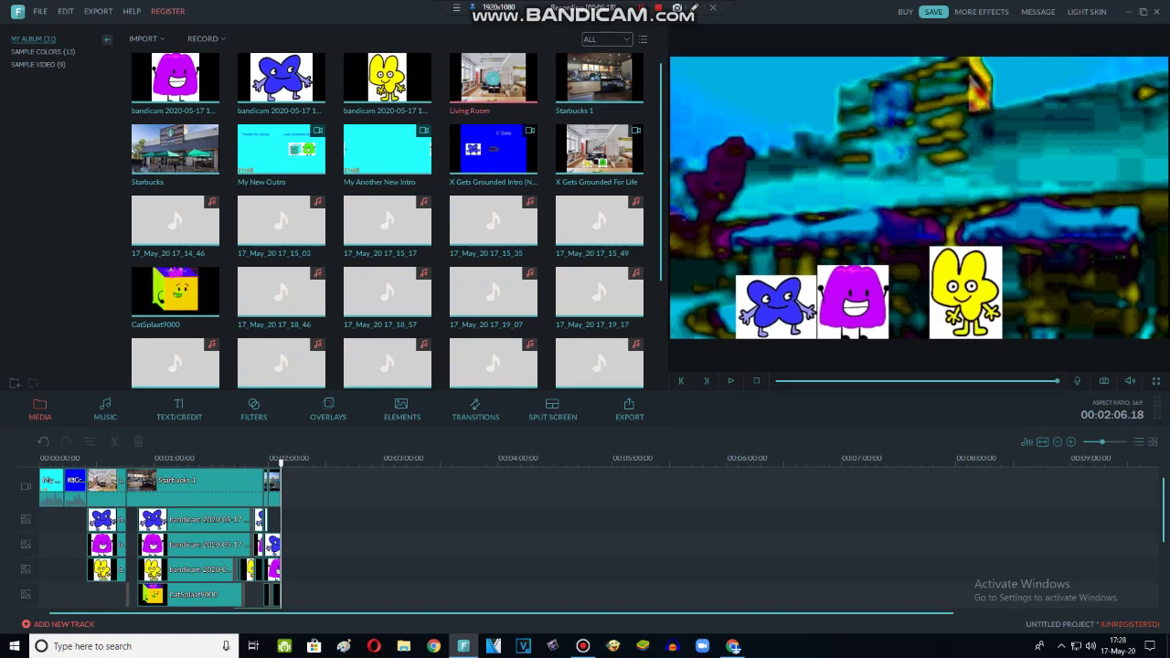
{"action": "left_click_drag", "start_coordinate": [494, 79], "coordinate": [499, 484]}
Copy the blue, purple and yellow character clips from the first living room scene and paste them at 00:02:06.18.
{"action": "left_click", "coordinate": [104, 520]}
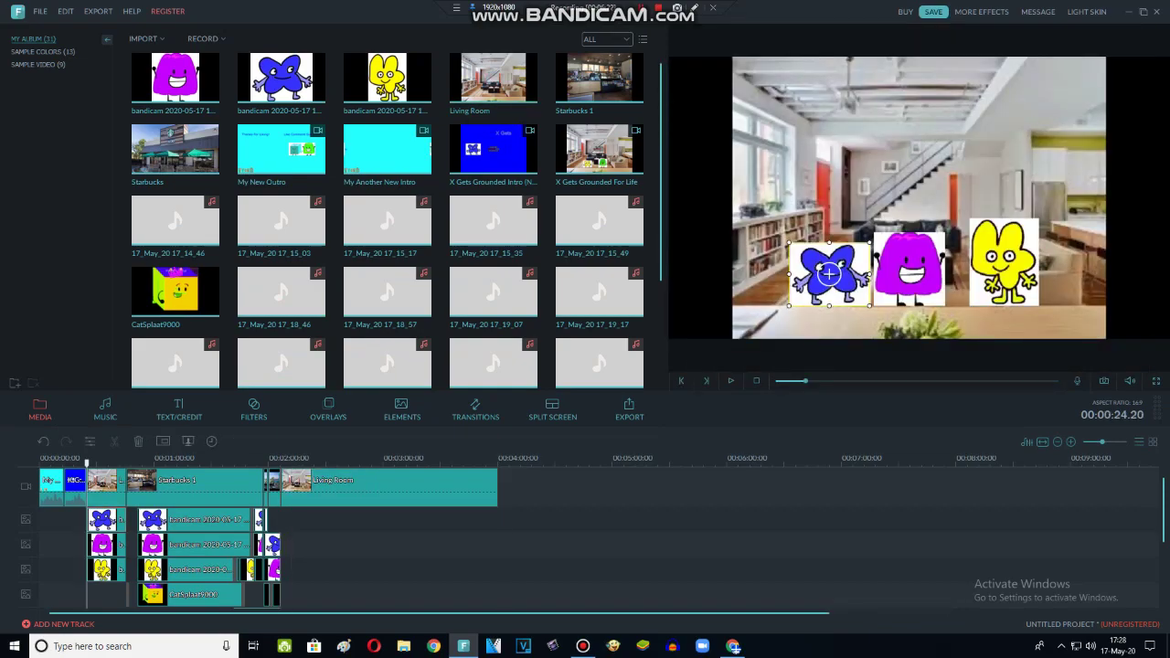
{"action": "left_click", "coordinate": [104, 545], "text": "ctrl"}
{"action": "left_click", "coordinate": [104, 569], "text": "ctrl"}
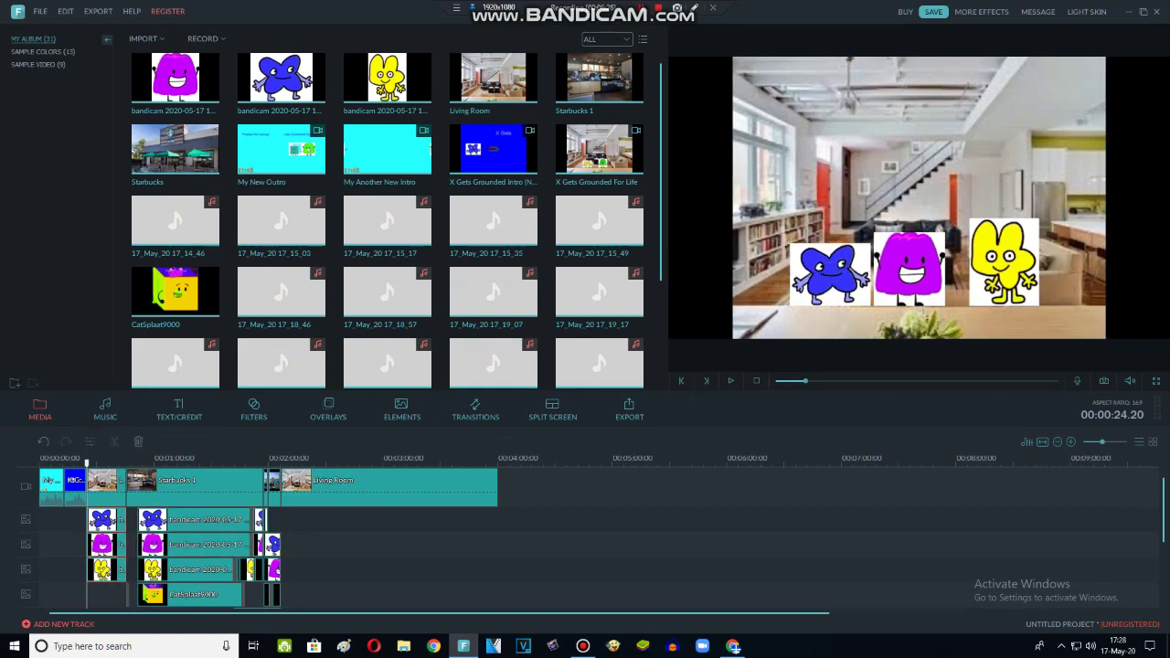
{"action": "left_click", "coordinate": [333, 481]}
{"action": "key", "text": "ctrl+v"}
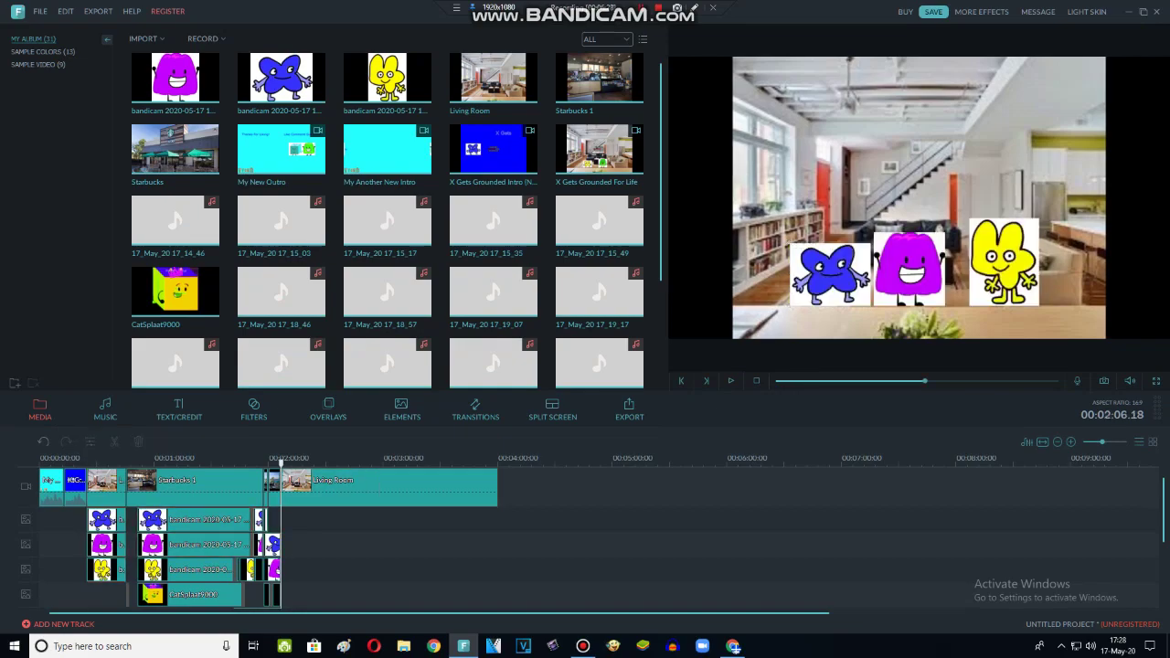
Extend the three pasted character clips to the end of the new Living Room background.
{"action": "left_click_drag", "start_coordinate": [320, 520], "coordinate": [498, 520]}
{"action": "left_click", "coordinate": [315, 544]}
{"action": "left_click_drag", "start_coordinate": [319, 544], "coordinate": [498, 544]}
{"action": "left_click_drag", "start_coordinate": [319, 570], "coordinate": [498, 570]}
At 00:02:06.18, raise the blue and purple characters slightly and move the yellow character farther from the purple one.
{"action": "left_click", "coordinate": [280, 457]}
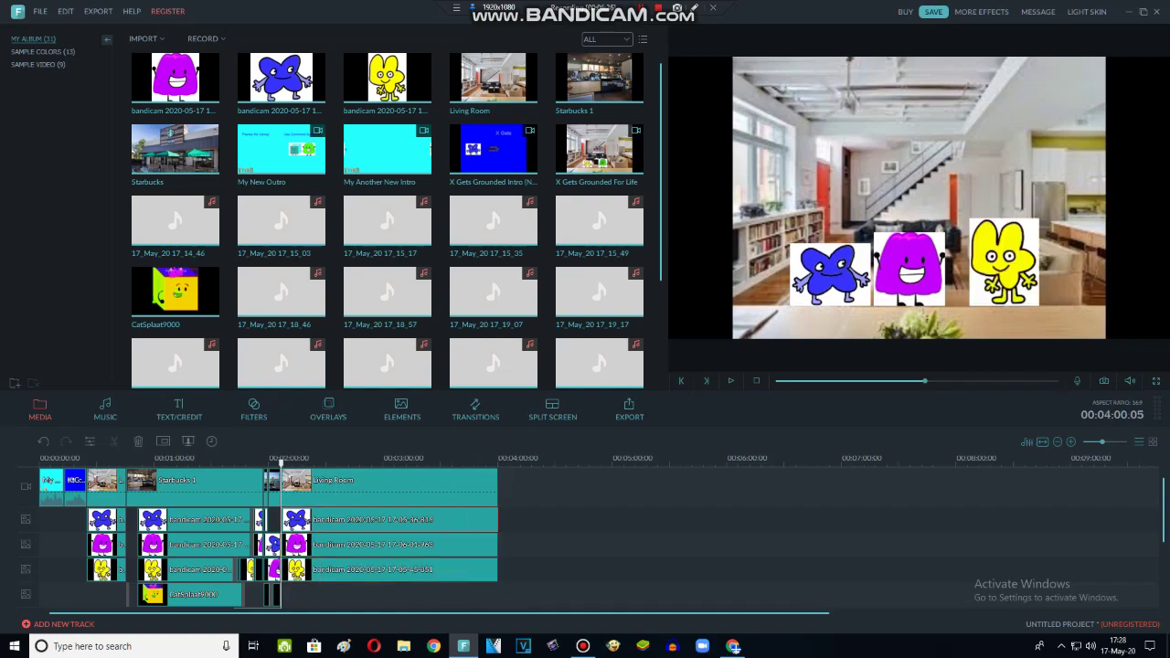
{"action": "left_click", "coordinate": [828, 272]}
{"action": "mouse_move", "coordinate": [828, 272]}
{"action": "left_mouse_down"}
{"action": "mouse_move", "coordinate": [848, 273]}
{"action": "mouse_move", "coordinate": [829, 266]}
{"action": "left_mouse_up"}
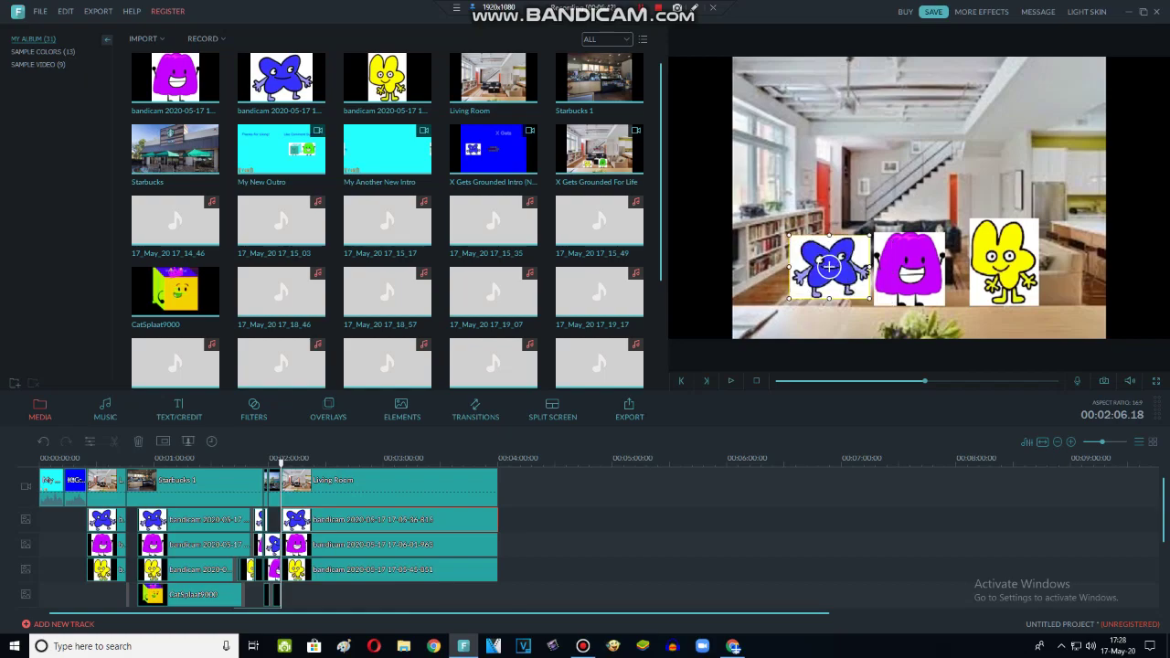
{"action": "left_click", "coordinate": [911, 260]}
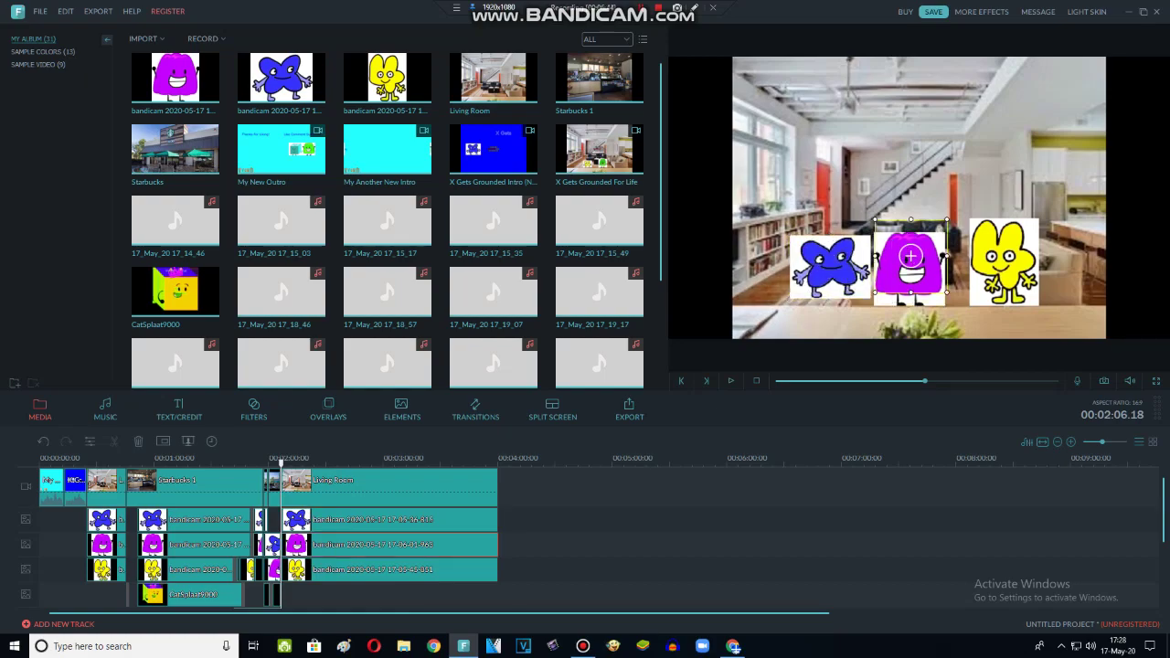
{"action": "left_click_drag", "start_coordinate": [910, 256], "coordinate": [907, 262]}
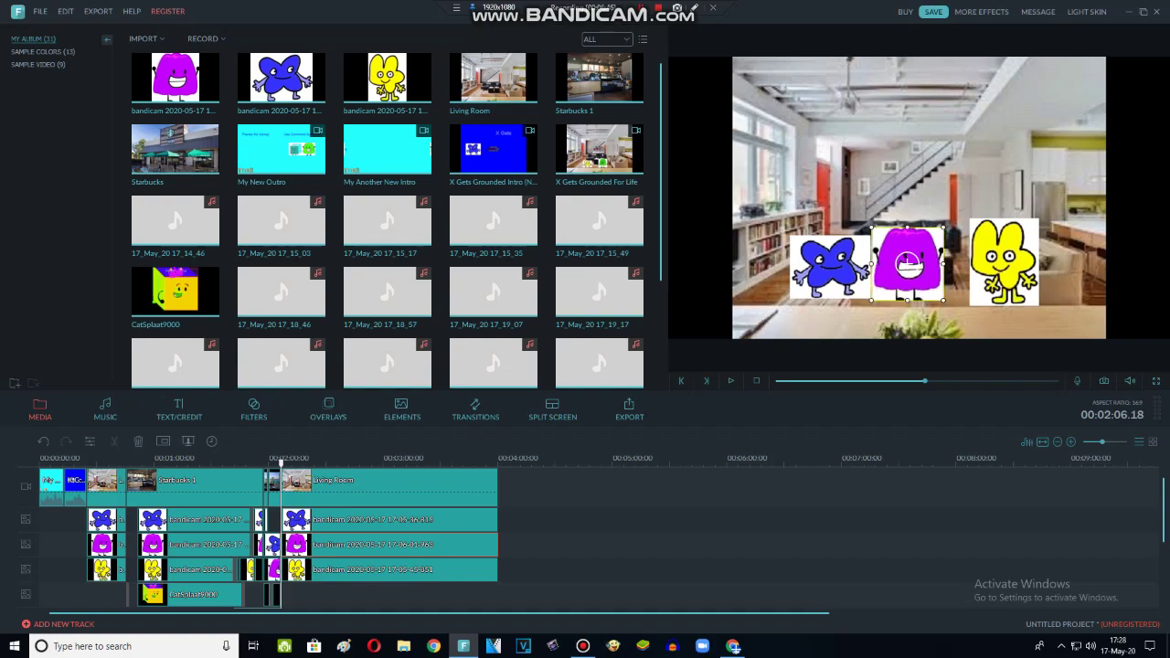
{"action": "left_click", "coordinate": [1003, 259]}
{"action": "mouse_move", "coordinate": [1003, 263]}
{"action": "left_mouse_down"}
{"action": "mouse_move", "coordinate": [992, 260]}
{"action": "mouse_move", "coordinate": [1002, 262]}
{"action": "left_mouse_up"}
{"action": "left_click_drag", "start_coordinate": [1027, 270], "coordinate": [1026, 266]}
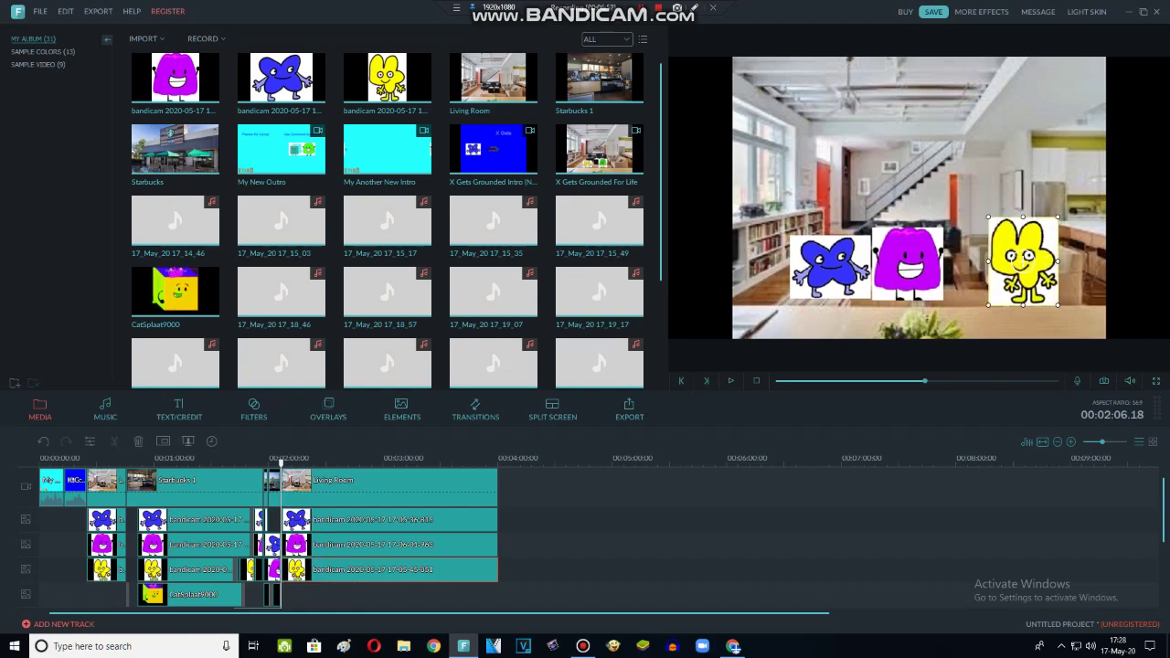
Switch to File Explorer and search the video folders on drive 2T1 (I:) for a clip whose name starts with G.
{"action": "left_click", "coordinate": [403, 647]}
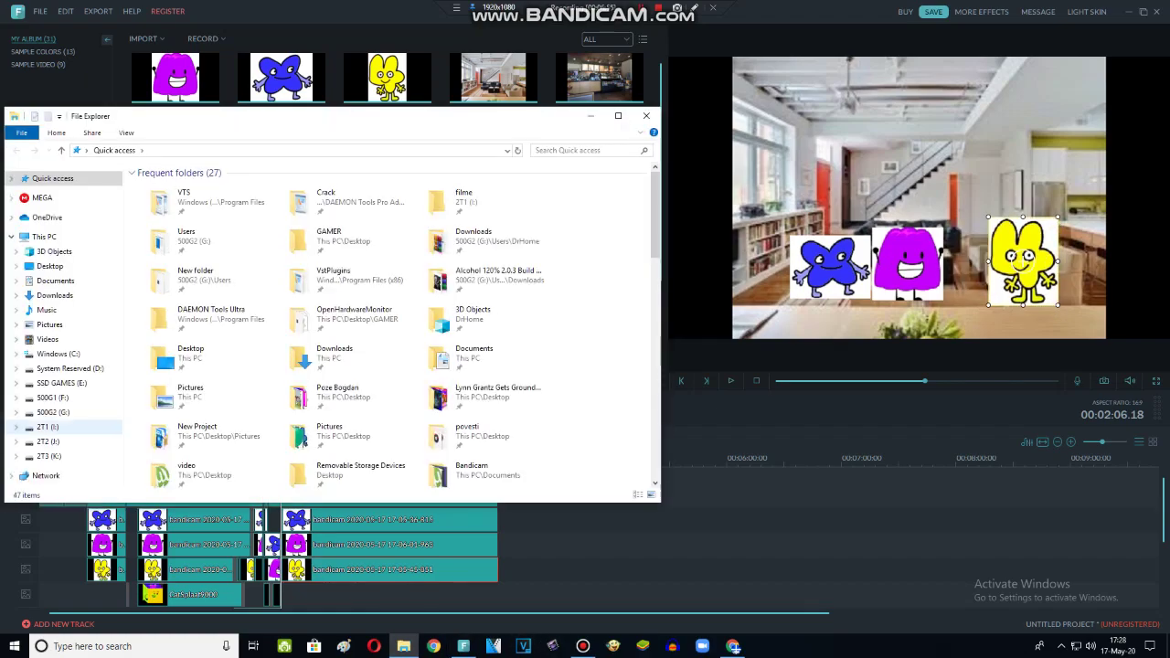
{"action": "left_click", "coordinate": [48, 427]}
{"action": "double_click", "coordinate": [234, 298]}
{"action": "left_click", "coordinate": [234, 306]}
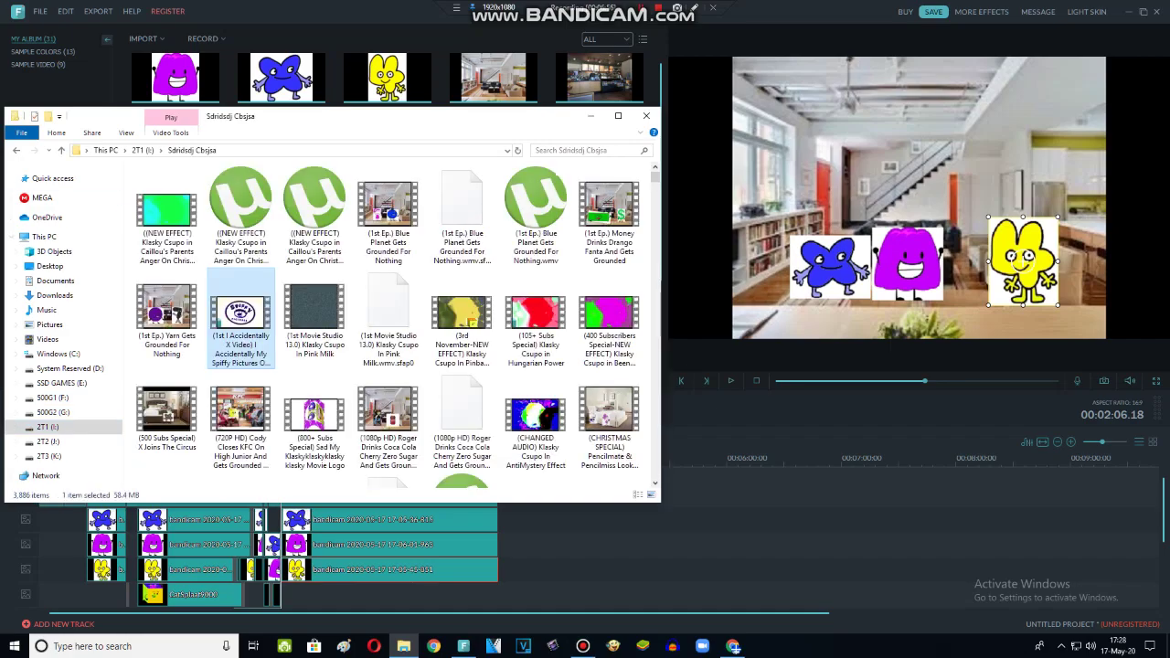
{"action": "left_click", "coordinate": [17, 150]}
{"action": "double_click", "coordinate": [619, 203]}
{"action": "key", "text": "g"}
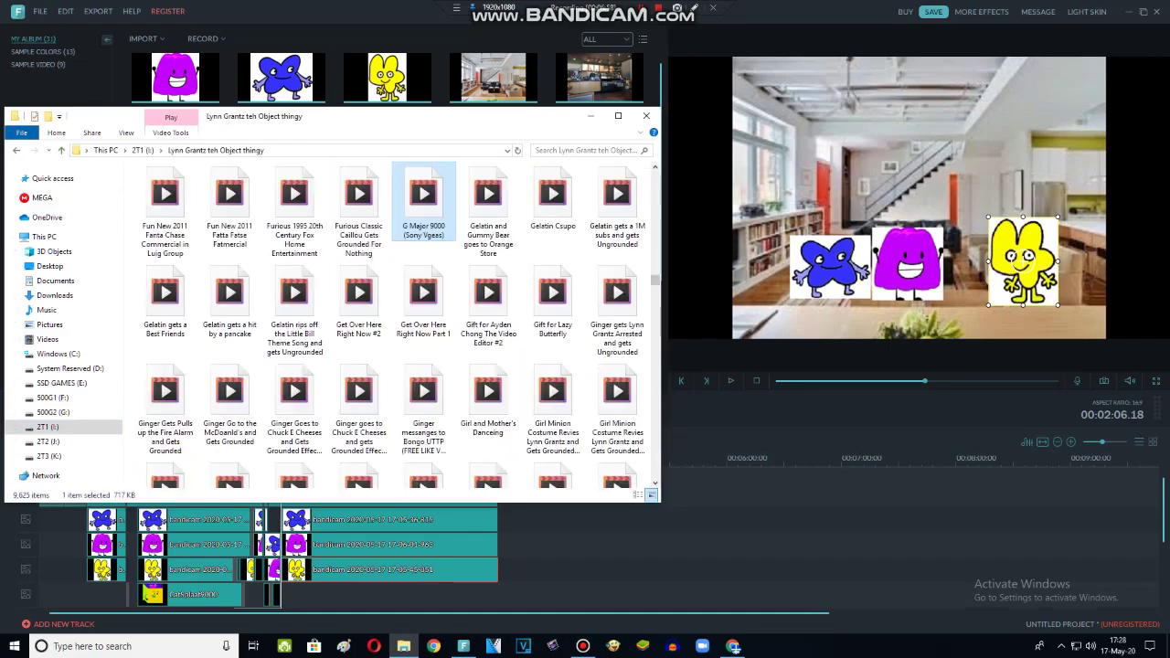
{"action": "key", "text": "g"}
{"action": "key", "text": "g"}
{"action": "key", "text": "g"}
{"action": "key", "text": "g"}
{"action": "key", "text": "g"}
{"action": "key", "text": "g"}
{"action": "key", "text": "g"}
{"action": "key", "text": "g"}
{"action": "key", "text": "g"}
{"action": "key", "text": "g"}
{"action": "key", "text": "g"}
{"action": "key", "text": "g"}
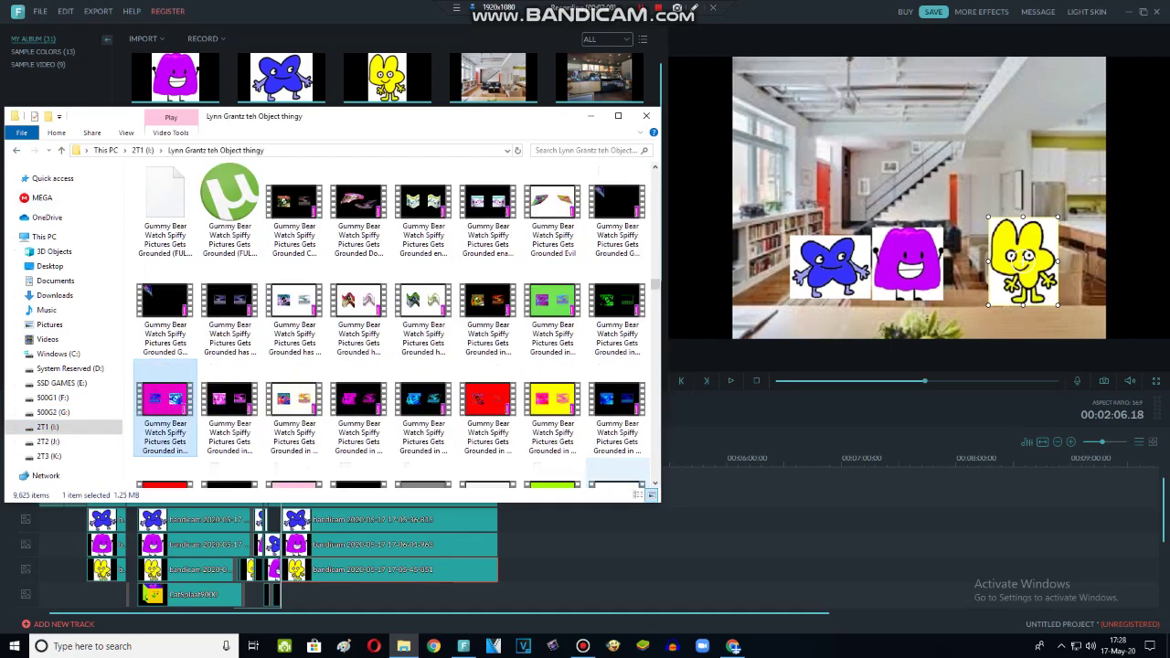
{"action": "key", "text": "Up"}
{"action": "key", "text": "Up"}
{"action": "key", "text": "Up"}
{"action": "key", "text": "Up"}
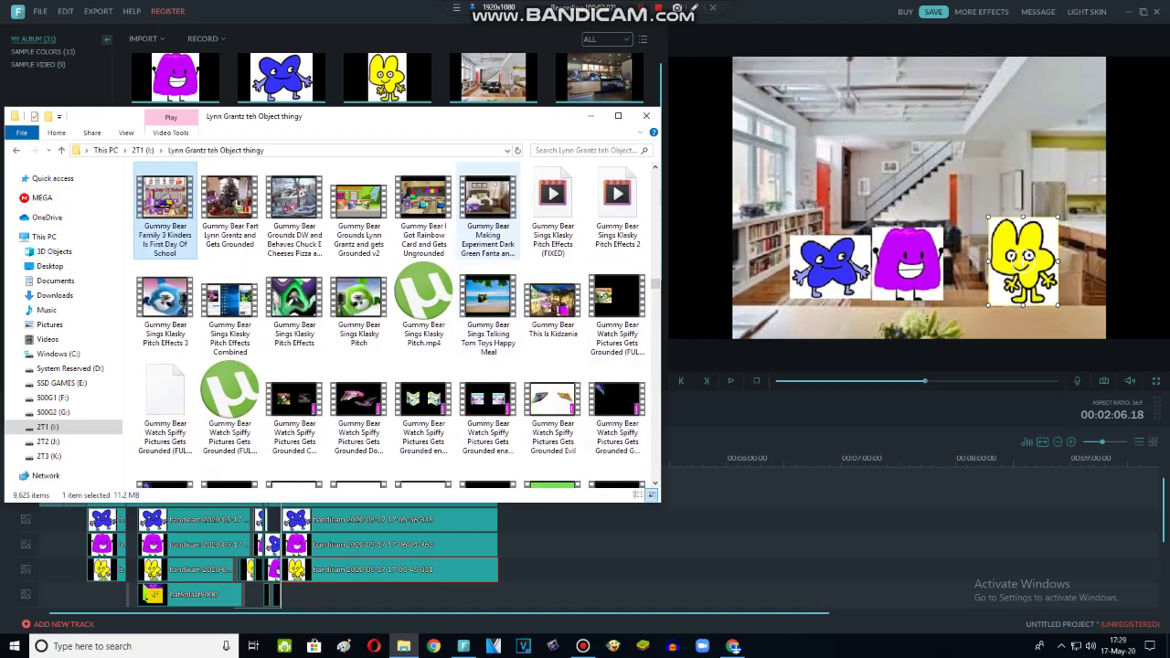
Preview the Gummy Bear drops by Squidward's House video and close the player.
{"action": "scroll", "coordinate": [292, 211], "scroll_direction": "up", "scroll_amount": 1}
{"action": "double_click", "coordinate": [553, 205]}
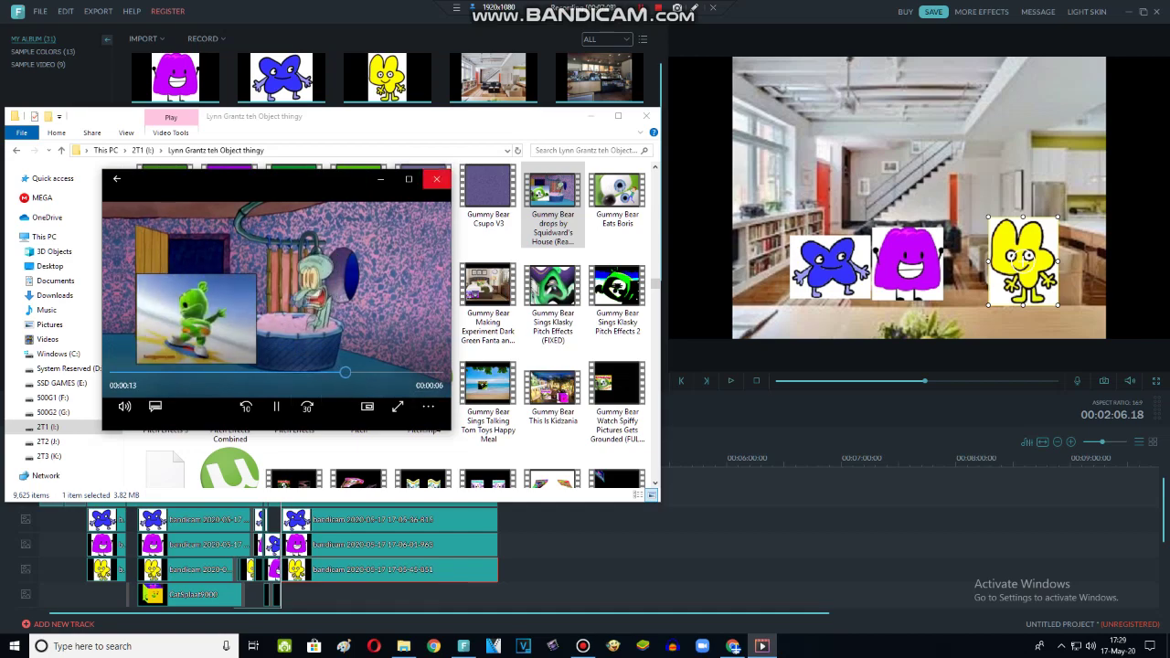
{"action": "left_click", "coordinate": [437, 178]}
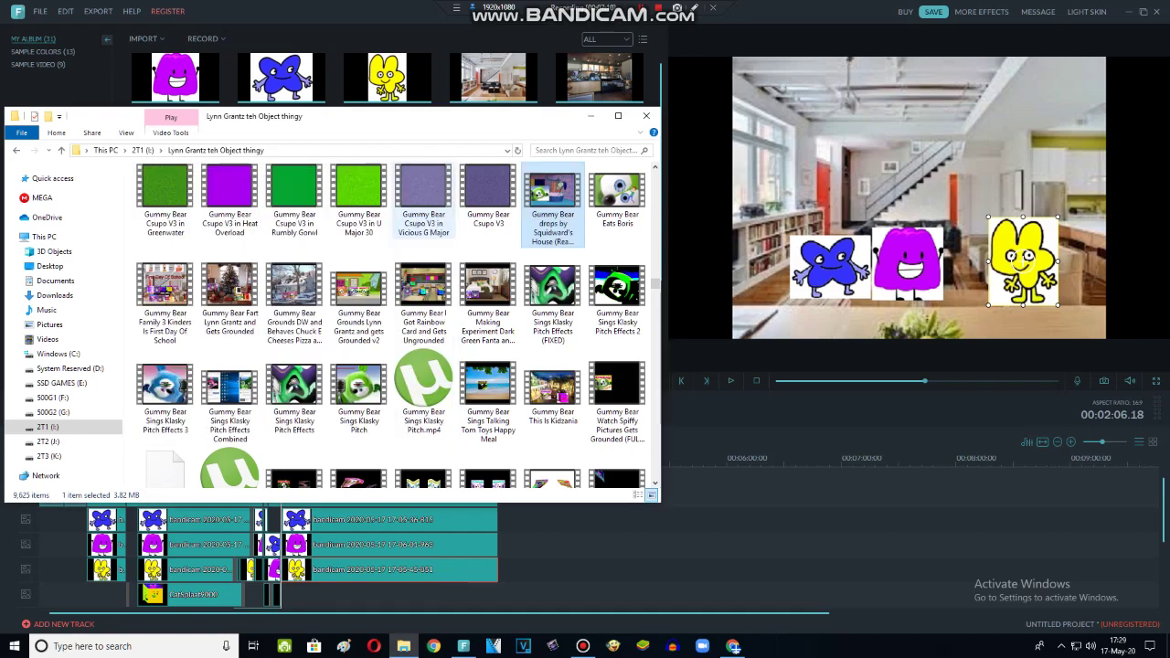
{"action": "left_click", "coordinate": [436, 178]}
{"action": "key", "text": "Up"}
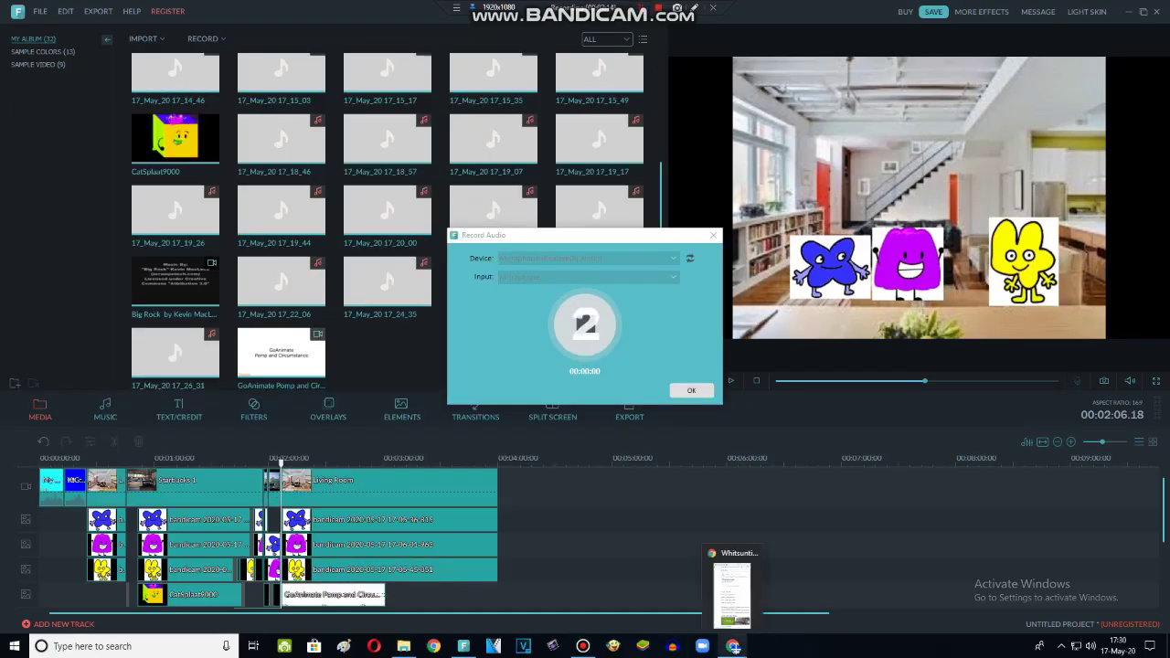
Record a voice line for the living room scene with the Whitsuntide search page in Chrome open as reference.
{"action": "left_click", "coordinate": [732, 646]}
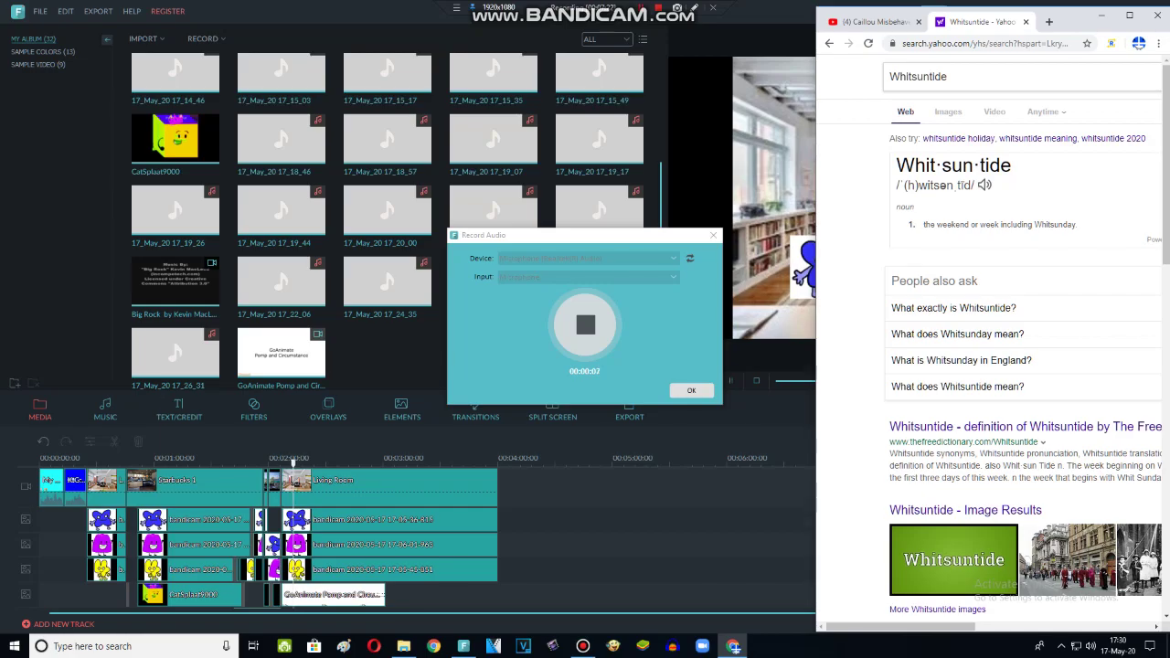
{"action": "left_click", "coordinate": [585, 326]}
{"action": "left_click", "coordinate": [585, 328]}
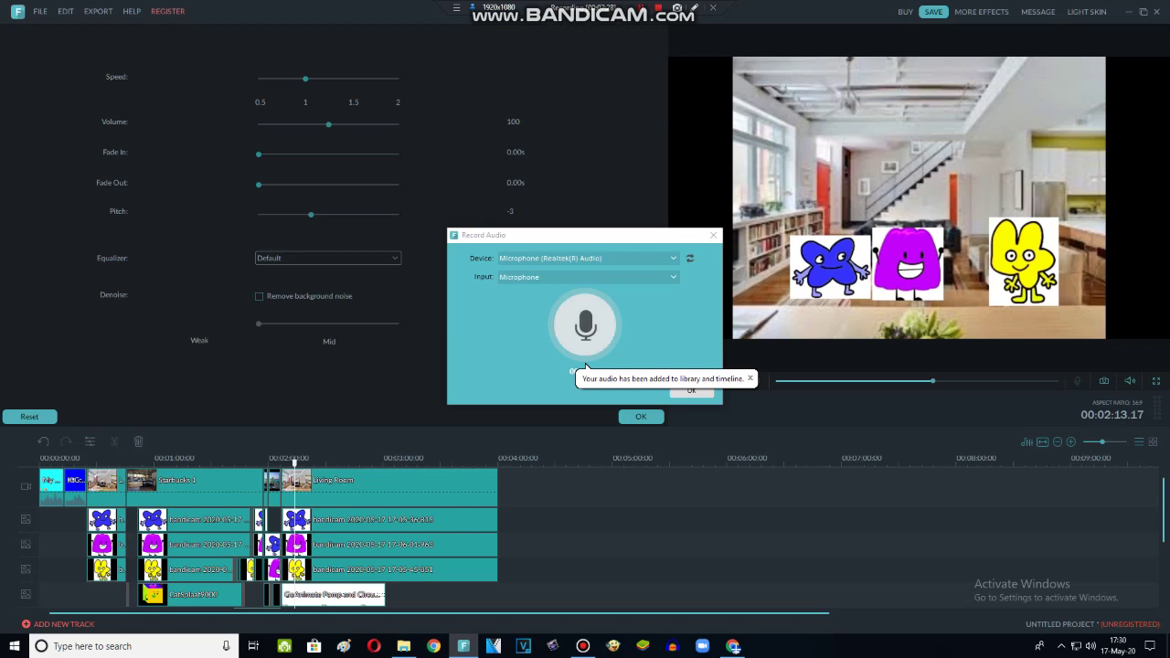
Record two more microphone voice lines for the living room scene.
{"action": "left_click", "coordinate": [585, 334]}
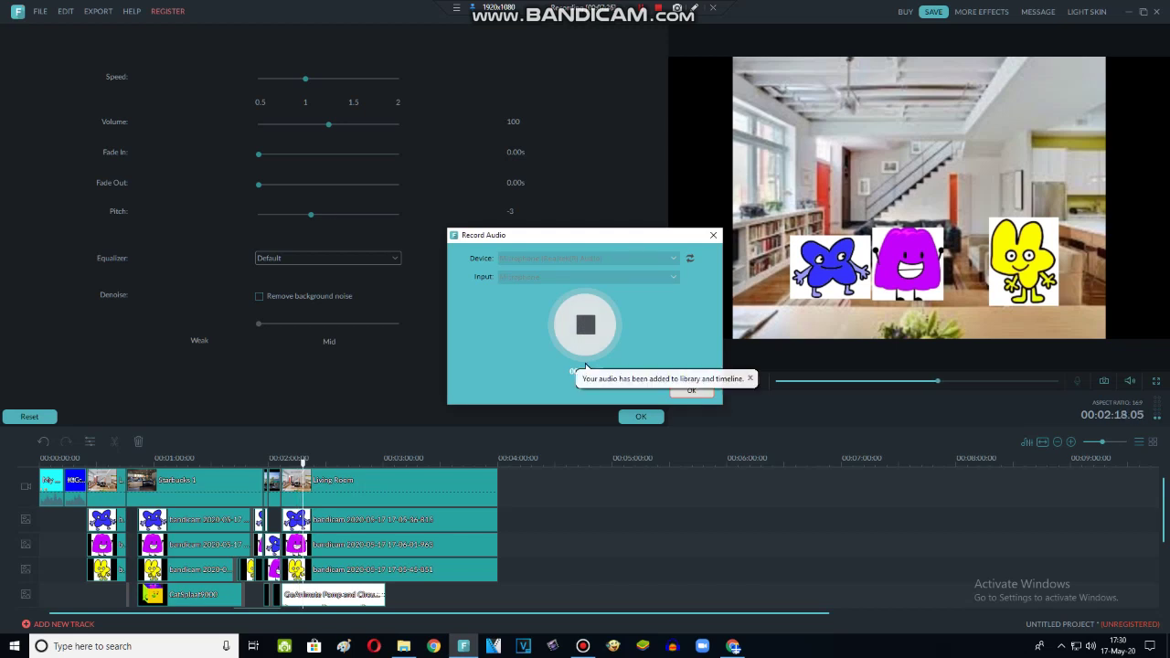
{"action": "left_click", "coordinate": [576, 343]}
{"action": "left_click", "coordinate": [585, 327]}
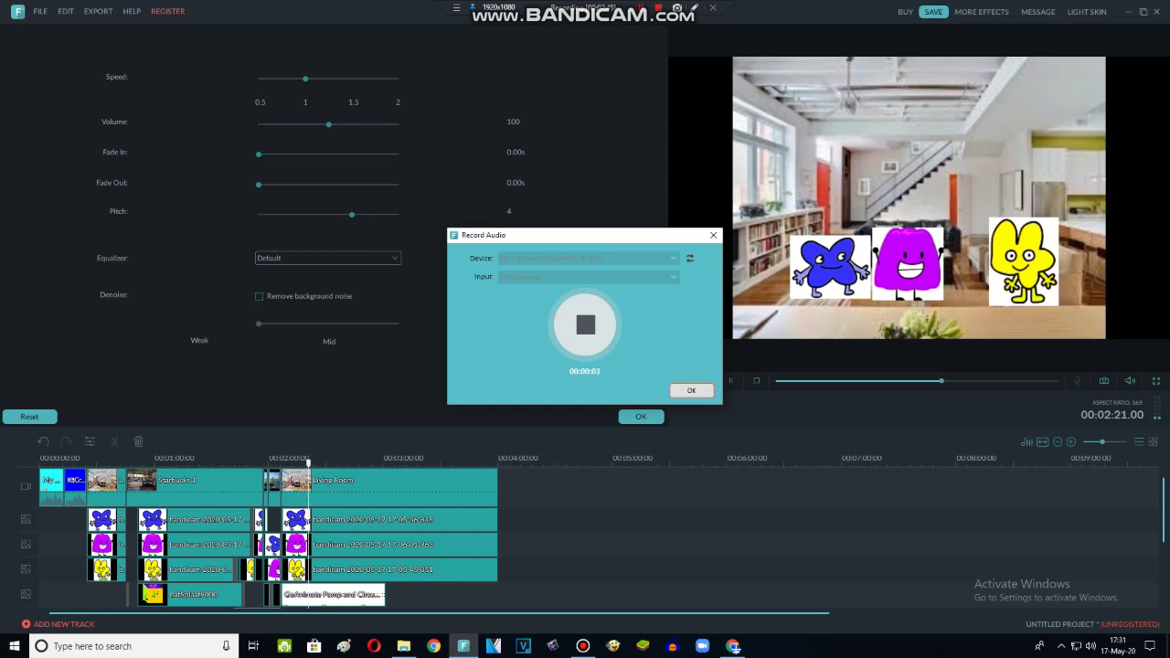
{"action": "left_click", "coordinate": [585, 325]}
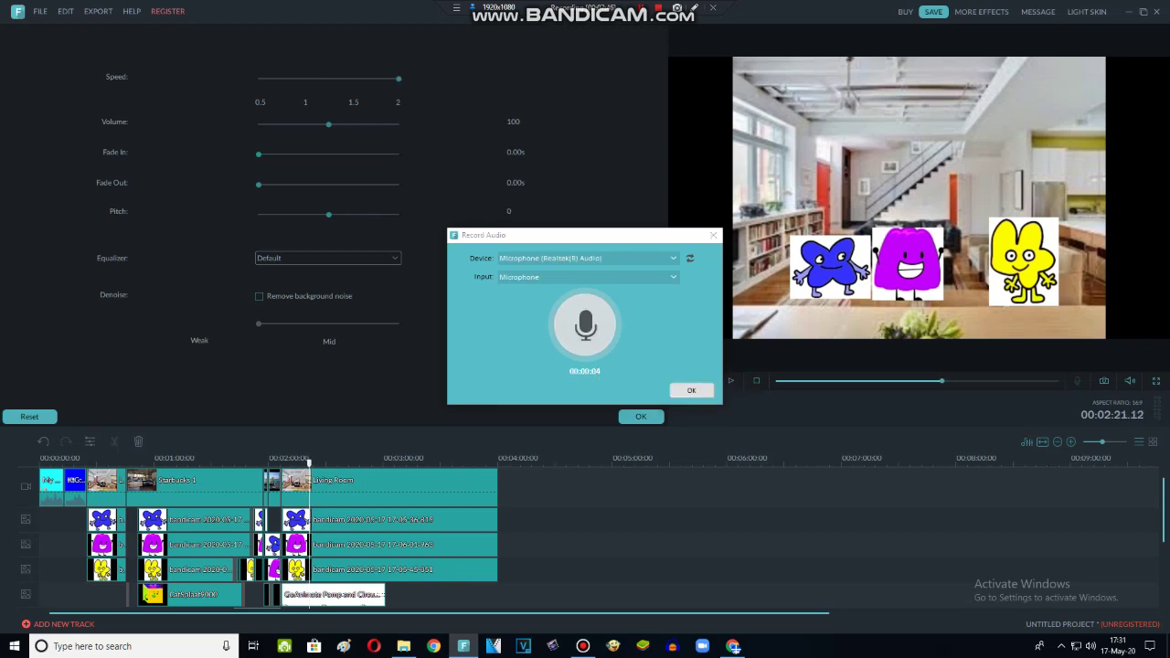
Open the new recordings' audio settings and trim the GoAnimate Pomp and Circumstance clip to end at 00:02:19.16.
{"action": "scroll", "coordinate": [288, 549], "scroll_direction": "down", "scroll_amount": 3}
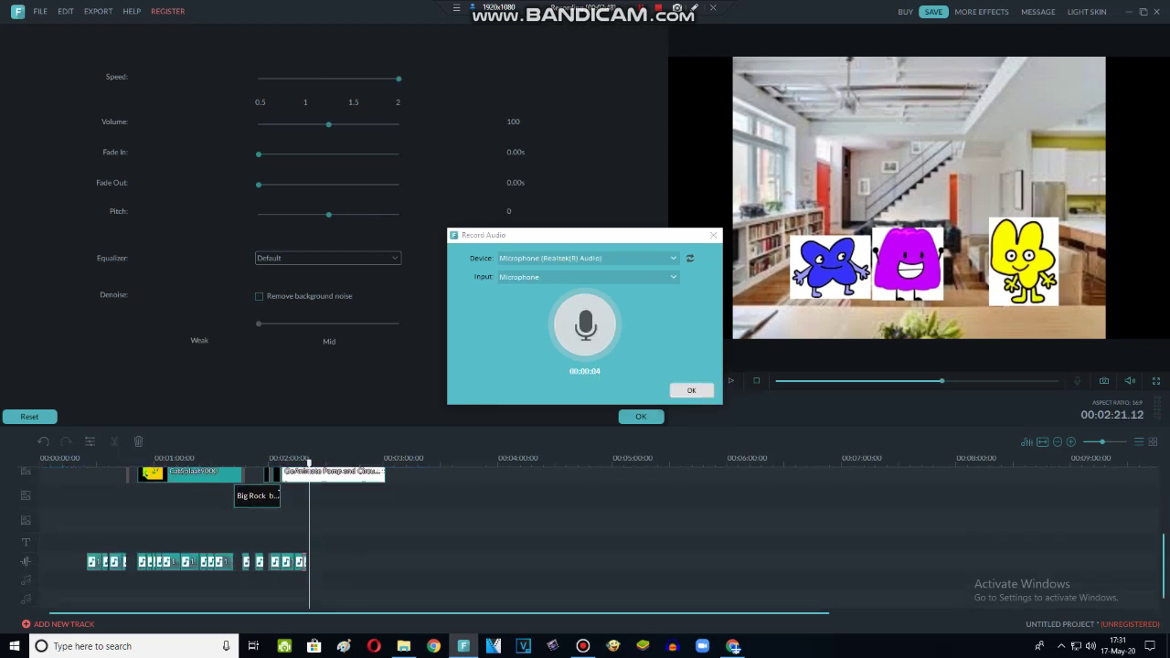
{"action": "double_click", "coordinate": [287, 562]}
{"action": "double_click", "coordinate": [304, 562]}
{"action": "double_click", "coordinate": [299, 562]}
{"action": "double_click", "coordinate": [333, 474]}
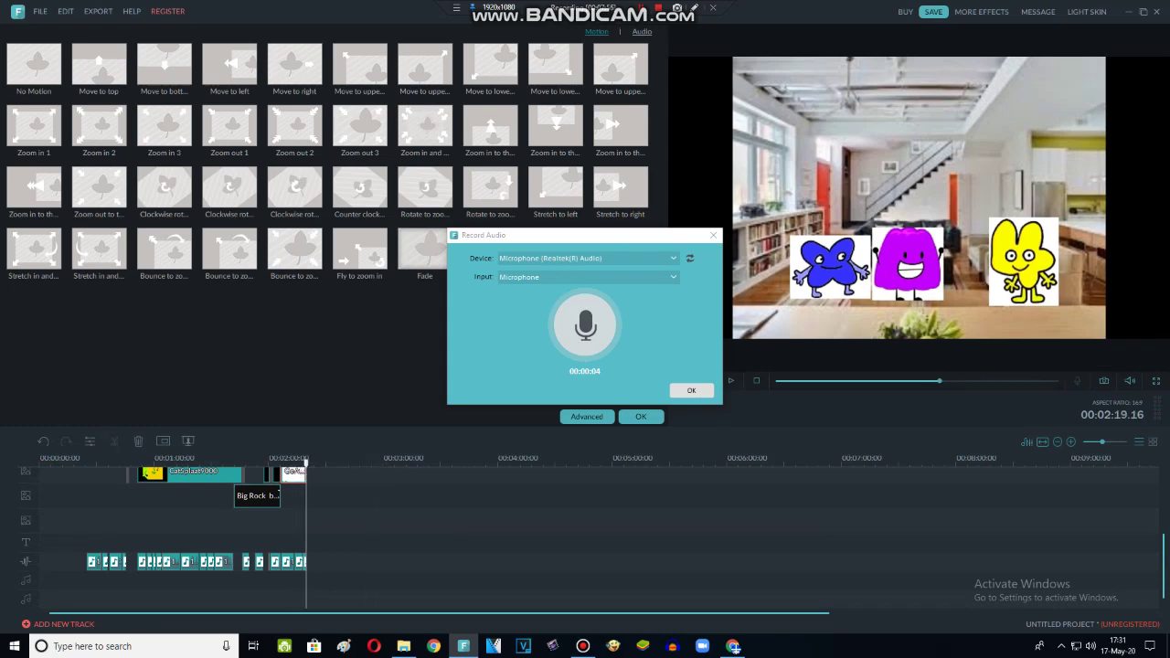
Split the yellow, purple and blue character clips and the Living Room background at 00:02:19.16.
{"action": "scroll", "coordinate": [365, 535], "scroll_direction": "up", "scroll_amount": 4}
{"action": "left_click", "coordinate": [384, 554]}
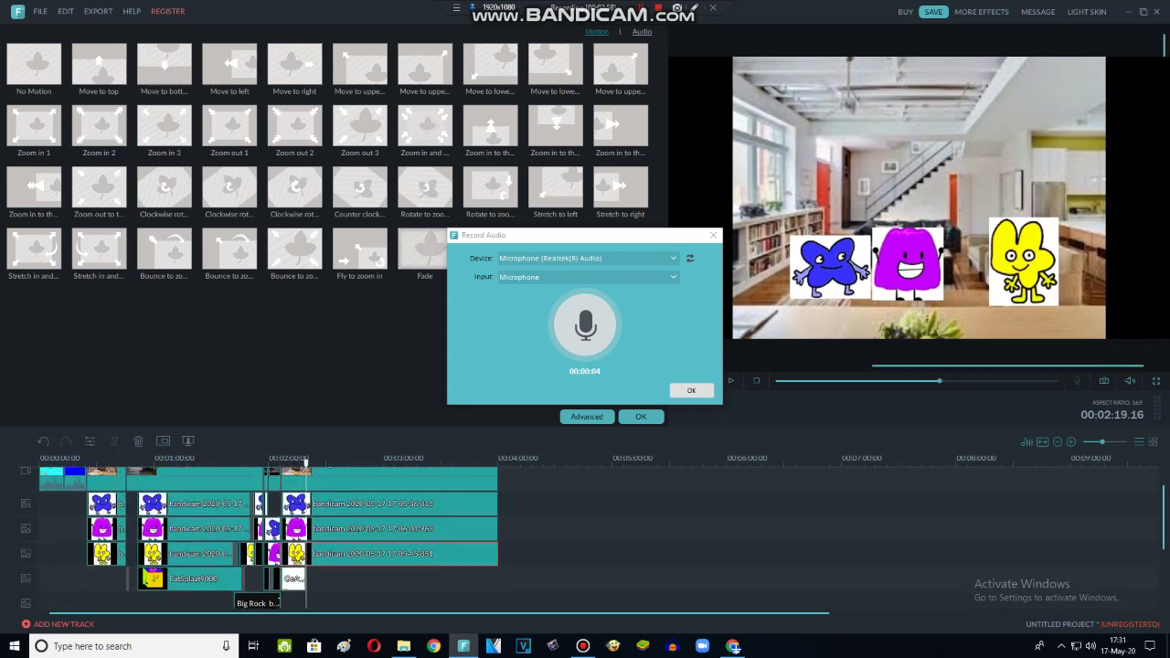
{"action": "left_click", "coordinate": [115, 441]}
{"action": "left_click", "coordinate": [384, 529]}
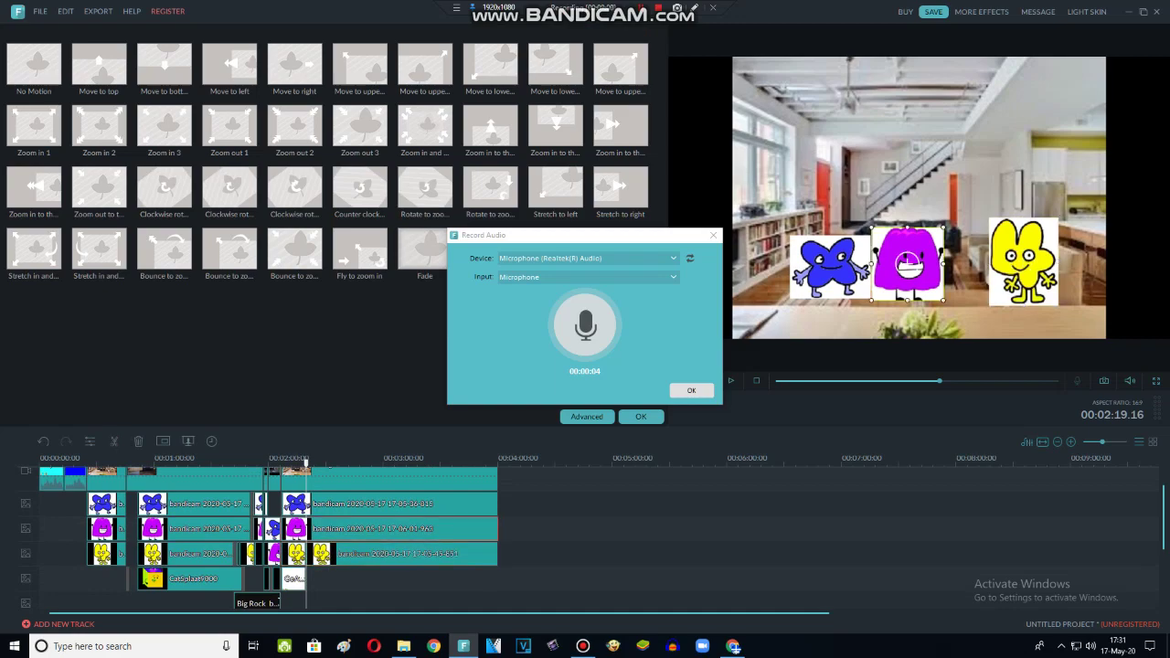
{"action": "left_click", "coordinate": [828, 266]}
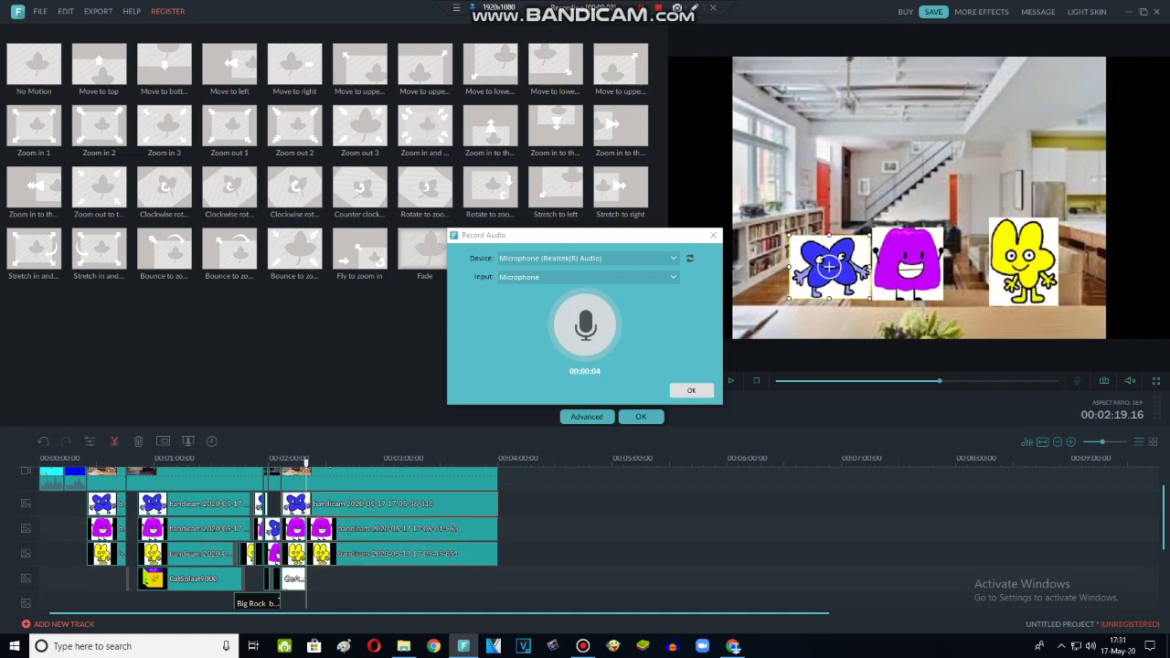
{"action": "left_click", "coordinate": [114, 442]}
{"action": "left_click", "coordinate": [365, 480]}
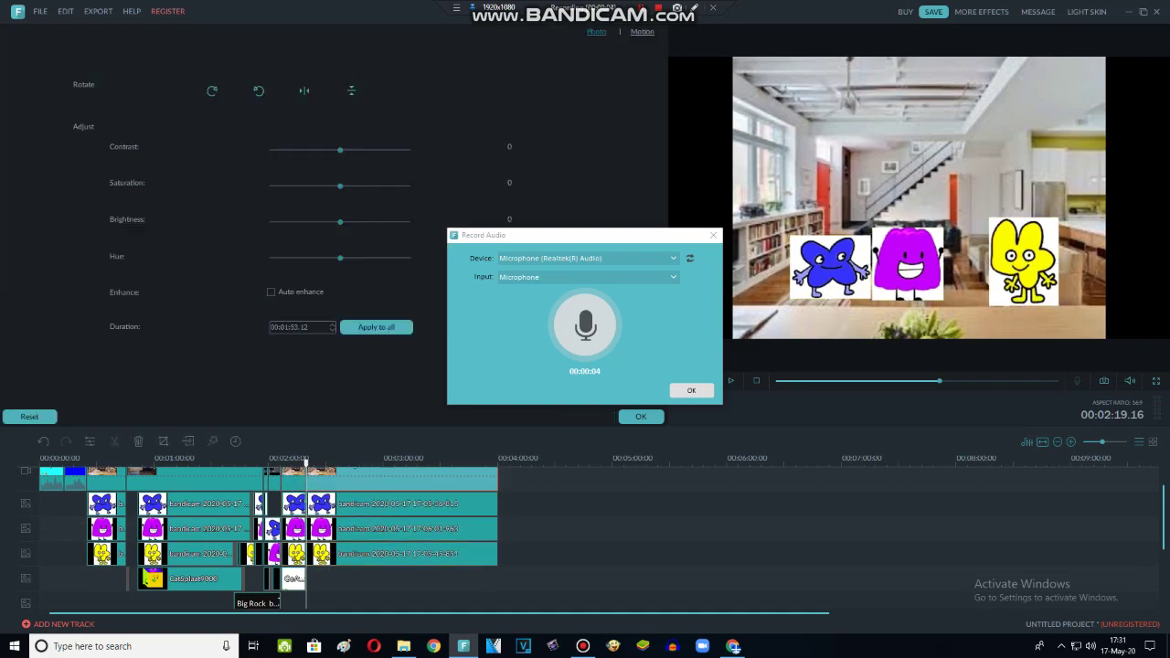
Delete the leftover Living Room background and the blue, purple and yellow character clips after 00:02:19.16.
{"action": "left_click", "coordinate": [383, 503], "text": "ctrl"}
{"action": "left_click", "coordinate": [383, 528], "text": "ctrl"}
{"action": "left_click", "coordinate": [384, 554], "text": "ctrl"}
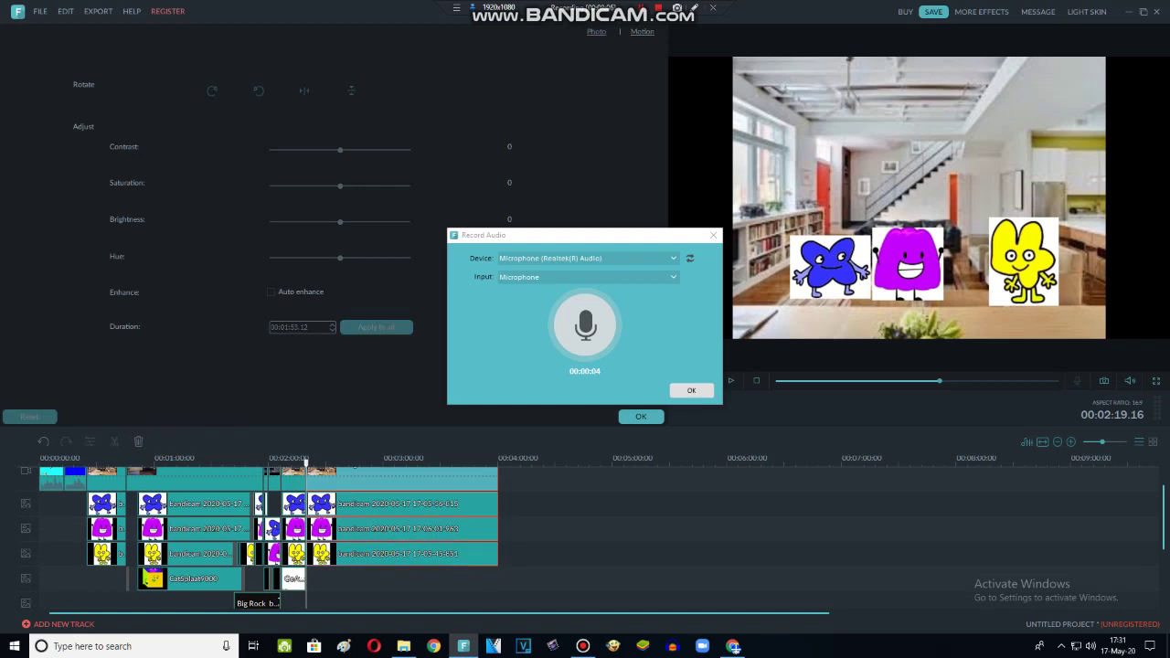
{"action": "left_click", "coordinate": [138, 442]}
Split the yellow character's clip at 00:02:17.20, close the audio recorder, and shift the character slightly toward the purple one.
{"action": "left_click", "coordinate": [294, 554]}
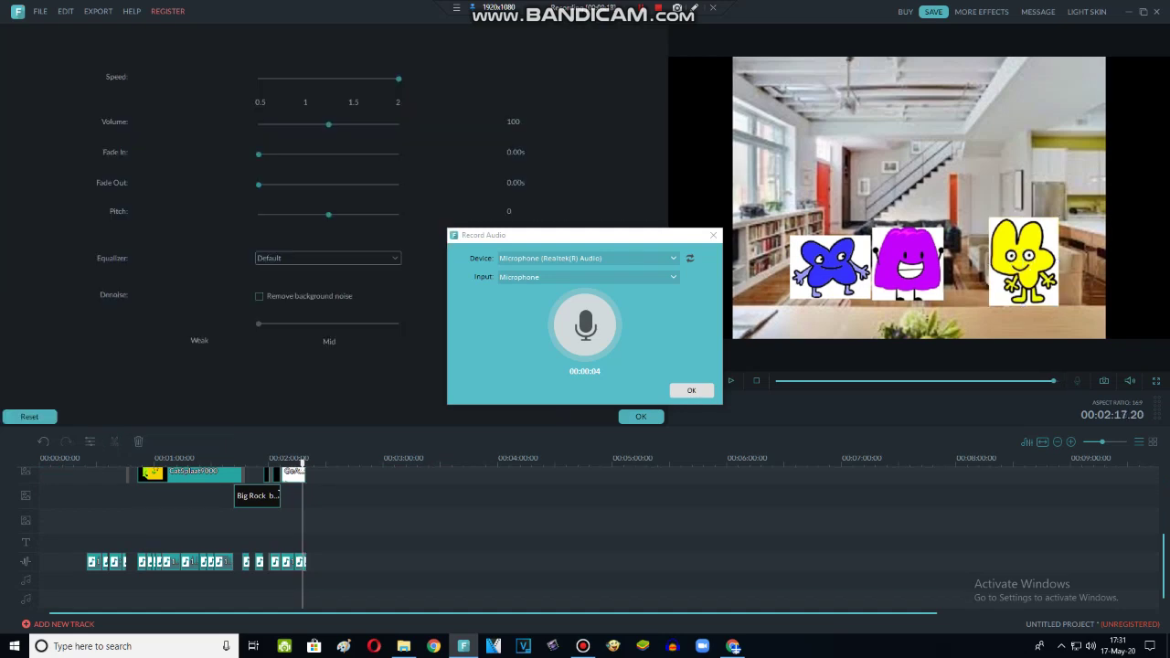
{"action": "scroll", "coordinate": [585, 539], "scroll_direction": "up", "scroll_amount": 1}
{"action": "left_click", "coordinate": [293, 495]}
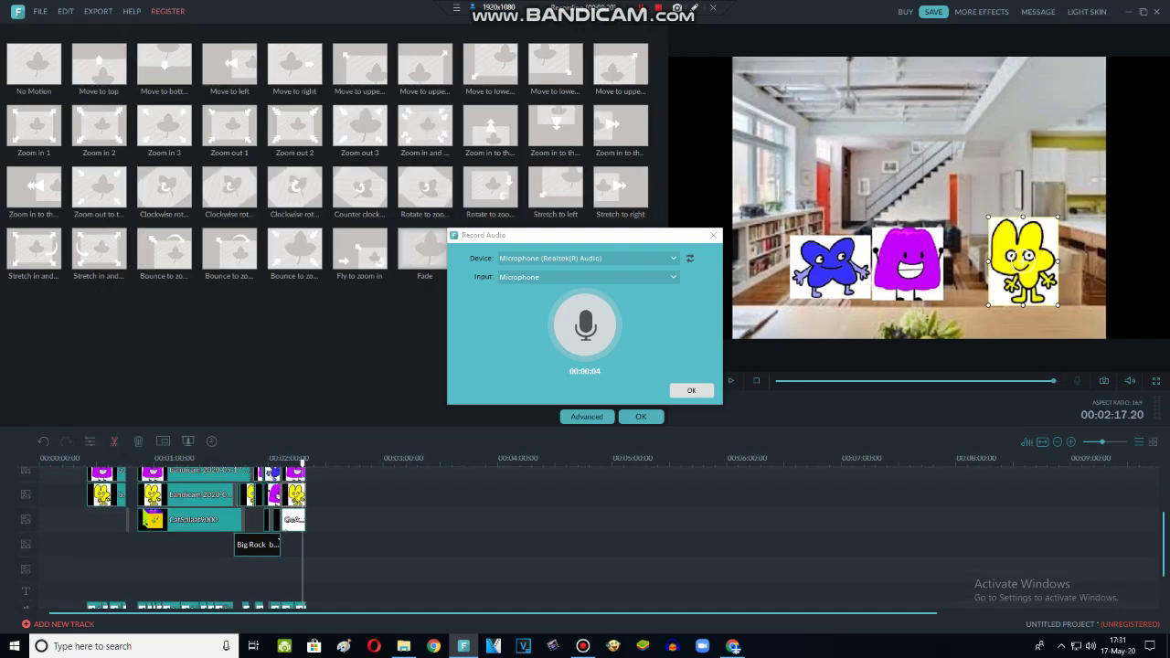
{"action": "left_click", "coordinate": [114, 442]}
{"action": "left_click", "coordinate": [712, 235]}
{"action": "left_click", "coordinate": [641, 417]}
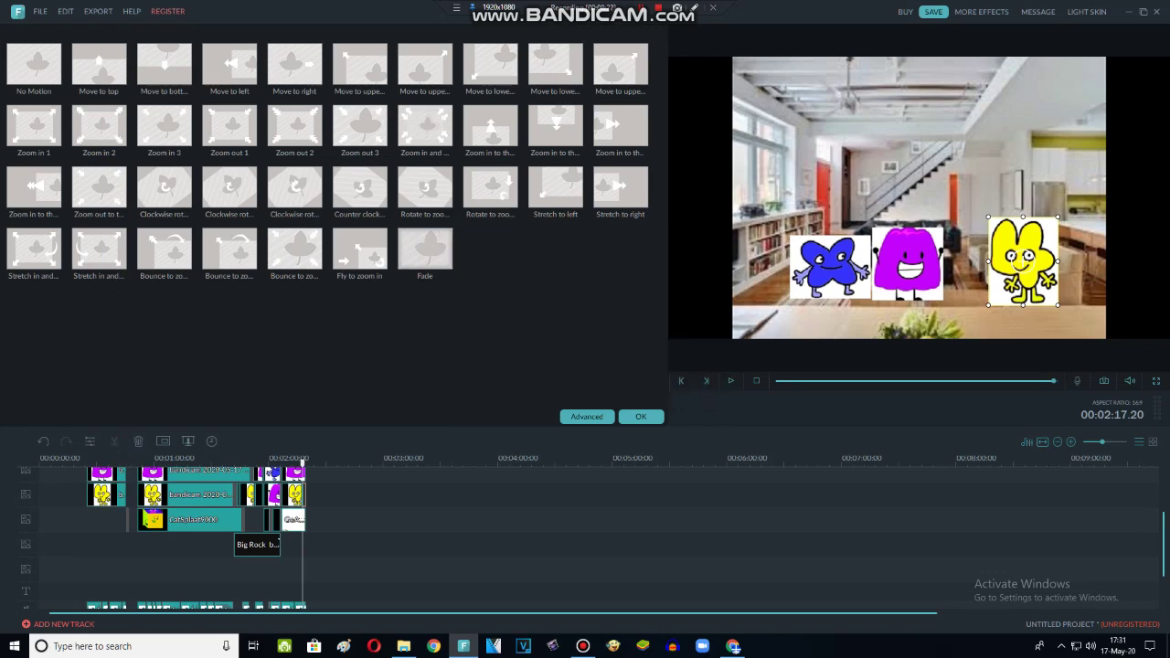
{"action": "left_click_drag", "start_coordinate": [1028, 266], "coordinate": [1008, 264]}
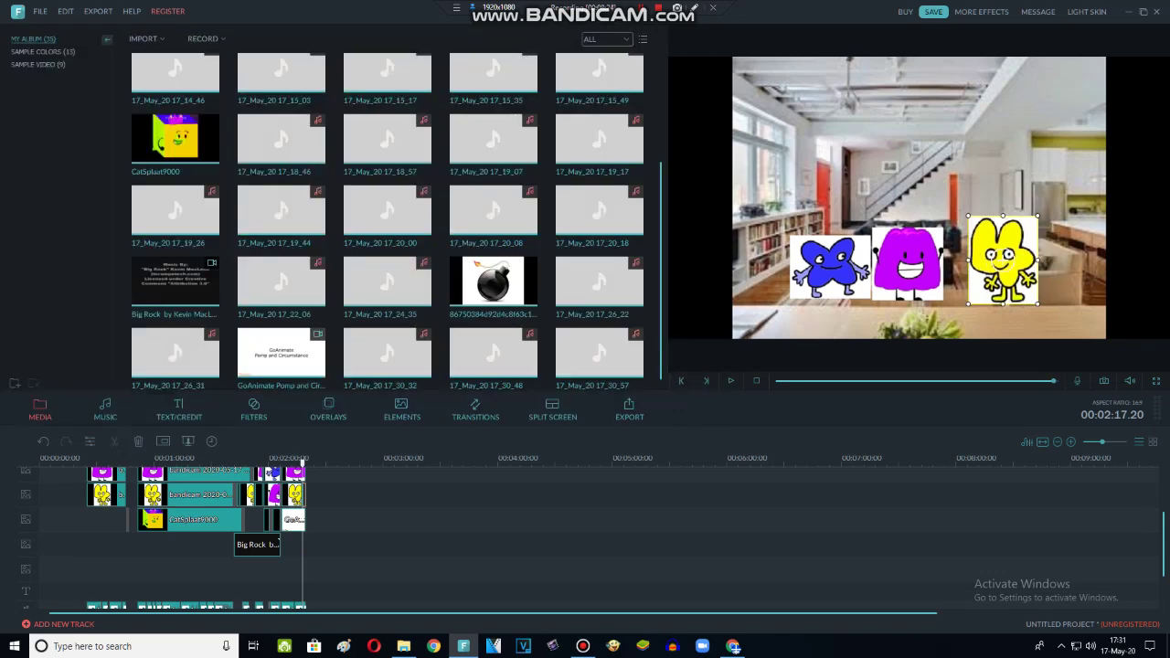
Split the yellow character's clip at 00:02:18.01 and move the character right beside the purple character.
{"action": "left_click", "coordinate": [731, 381]}
{"action": "left_click", "coordinate": [732, 381]}
{"action": "left_click_drag", "start_coordinate": [1002, 259], "coordinate": [974, 259]}
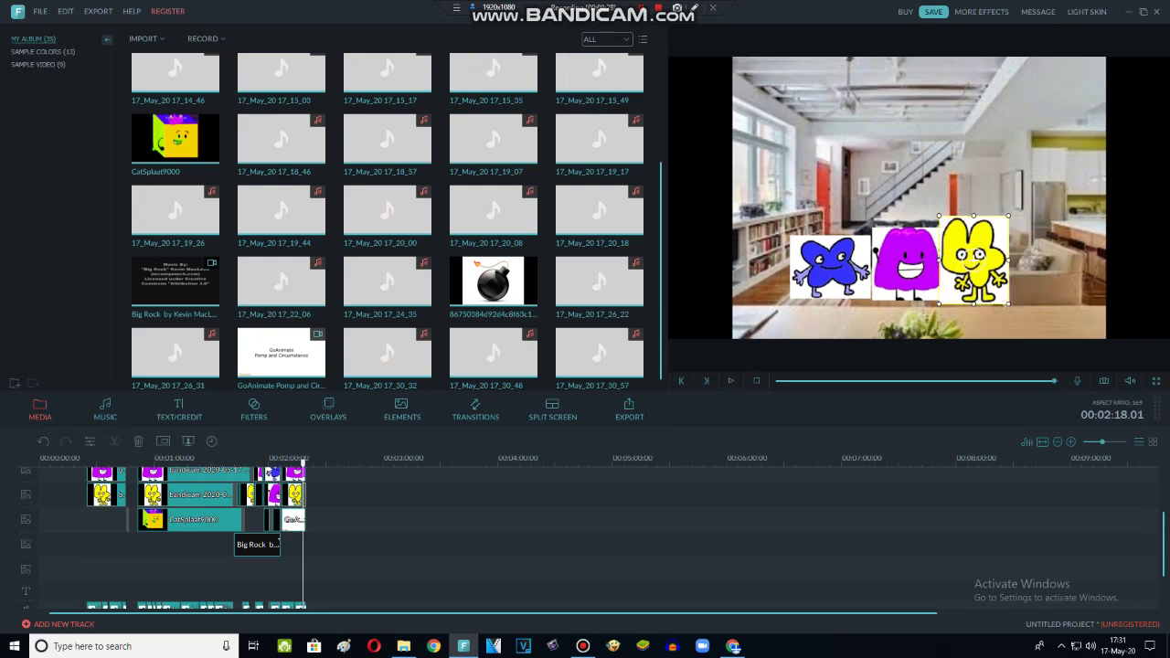
Split the yellow character's clip at 00:02:18.07 and move the character up so it overlaps the purple character.
{"action": "key", "text": "space"}
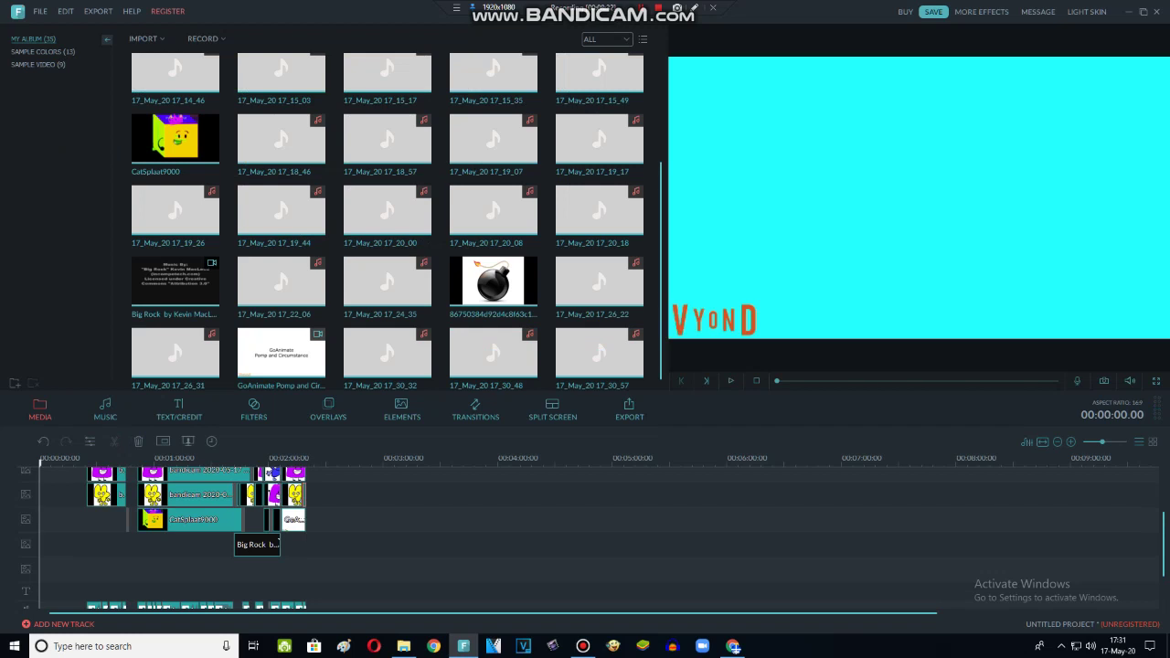
{"action": "left_click_drag", "start_coordinate": [1102, 443], "coordinate": [1118, 442]}
{"action": "key", "text": "ctrl+z"}
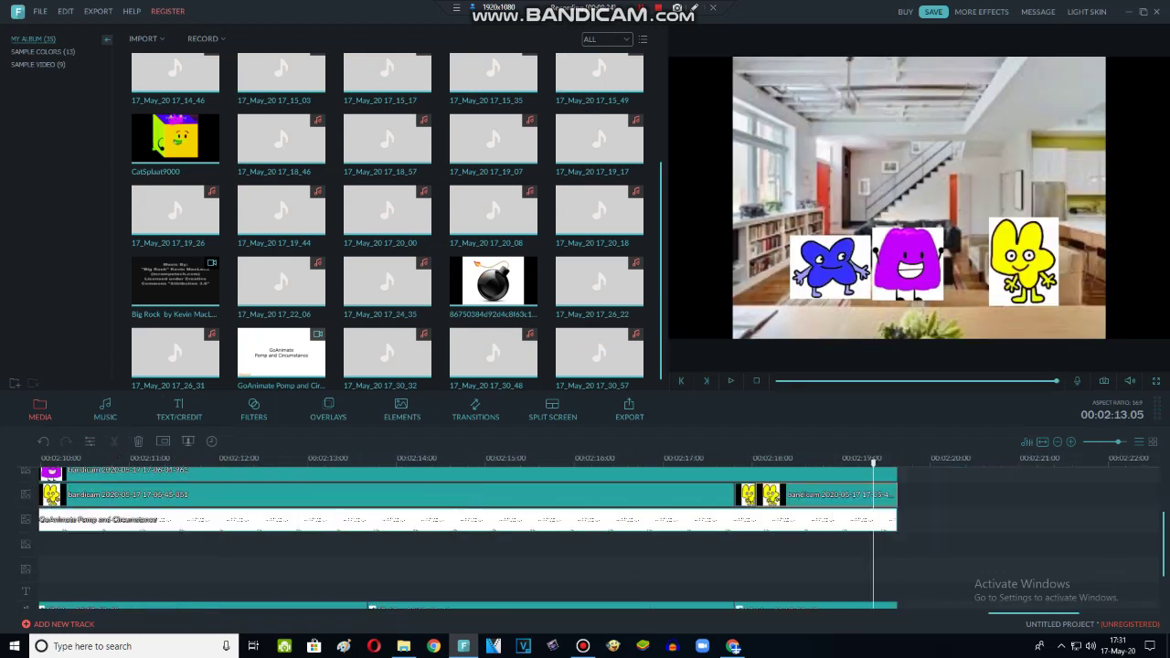
{"action": "left_click_drag", "start_coordinate": [873, 464], "coordinate": [755, 463]}
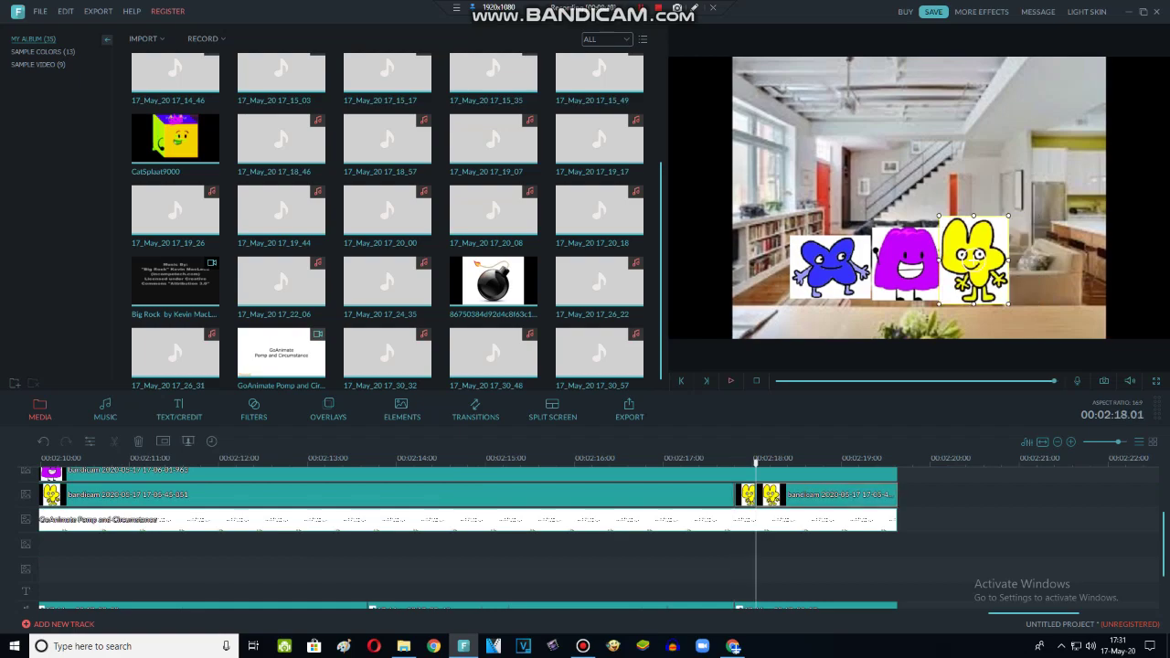
{"action": "left_click", "coordinate": [730, 380]}
{"action": "left_click", "coordinate": [730, 380]}
{"action": "left_click", "coordinate": [114, 441]}
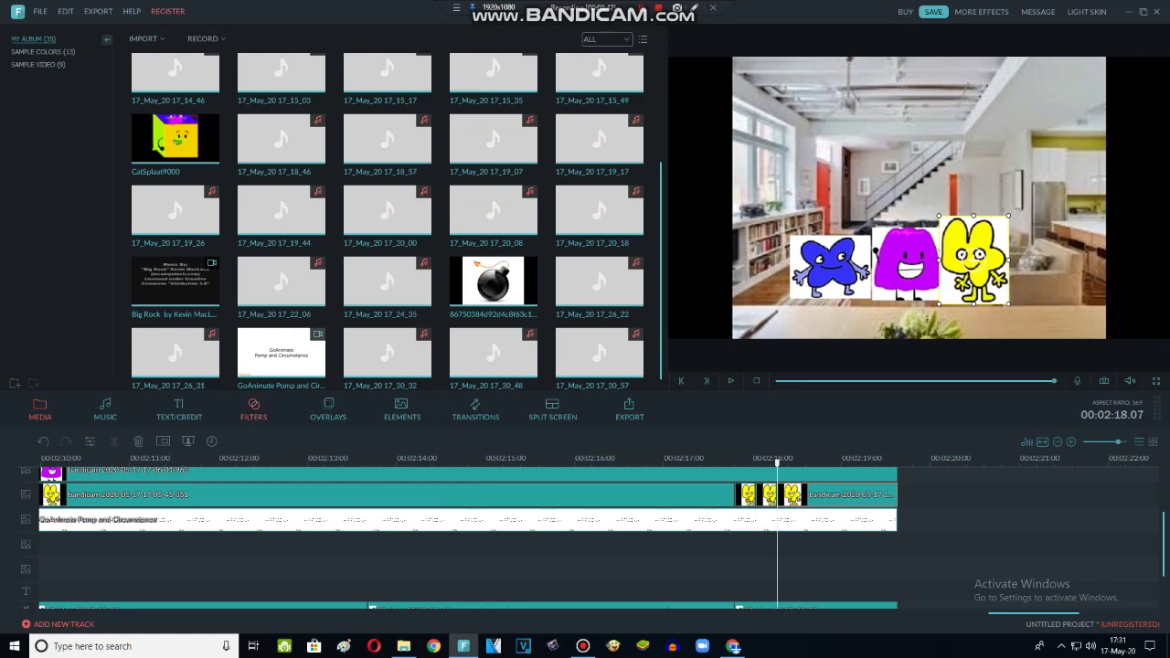
{"action": "left_click_drag", "start_coordinate": [976, 261], "coordinate": [898, 235]}
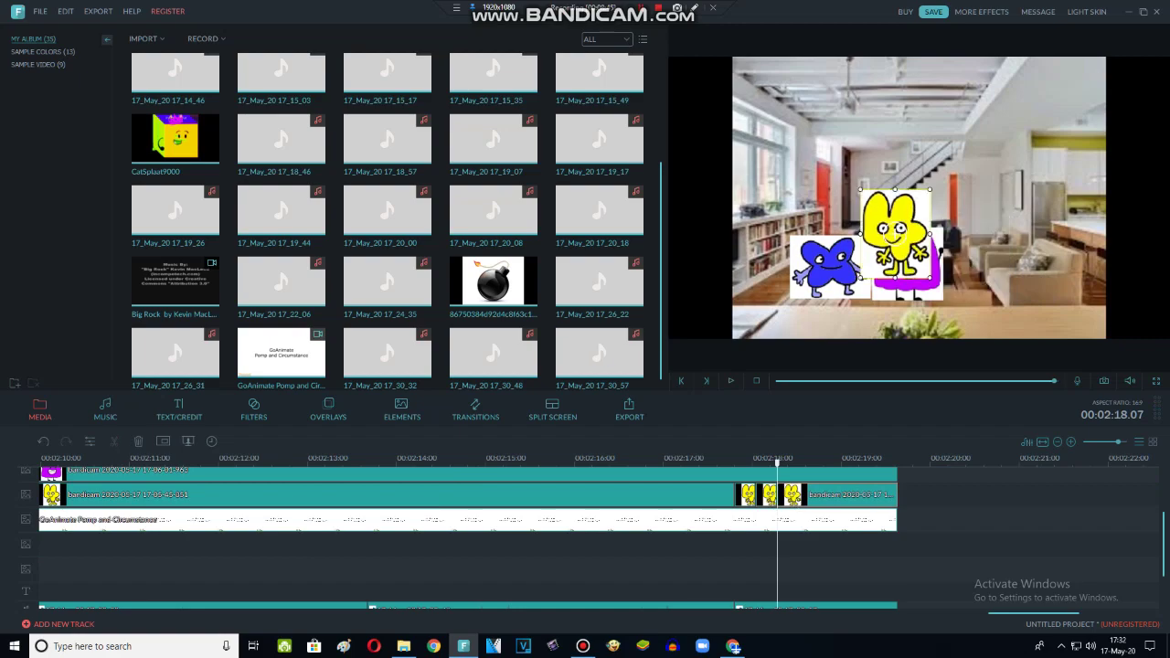
Split the yellow character's clip at 00:02:18.11, then shrink the character and place it above the blue character.
{"action": "key", "text": "Right"}
{"action": "key", "text": "Right"}
{"action": "key", "text": "Right"}
{"action": "key", "text": "Right"}
{"action": "key", "text": "ctrl+b"}
{"action": "left_click_drag", "start_coordinate": [895, 234], "coordinate": [856, 216]}
{"action": "left_click_drag", "start_coordinate": [892, 172], "coordinate": [852, 221]}
Split the yellow character's clip at 00:02:18.17 and 00:02:18.21, shrinking the character each time as it moves toward the stairs.
{"action": "left_click", "coordinate": [731, 381]}
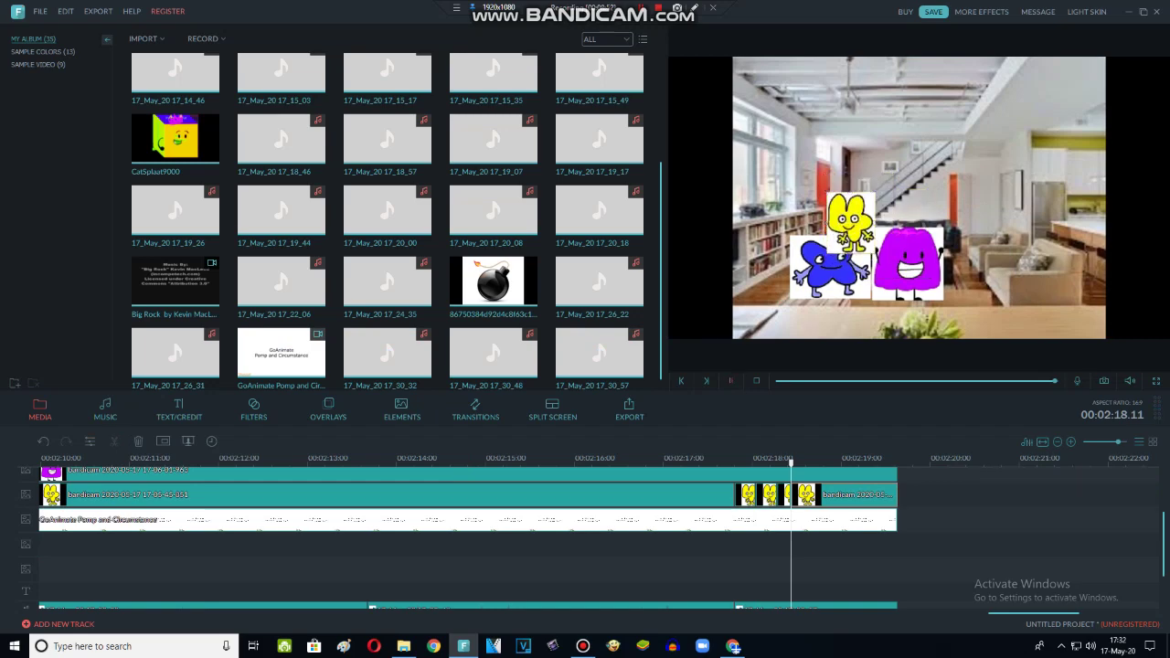
{"action": "left_click", "coordinate": [731, 381]}
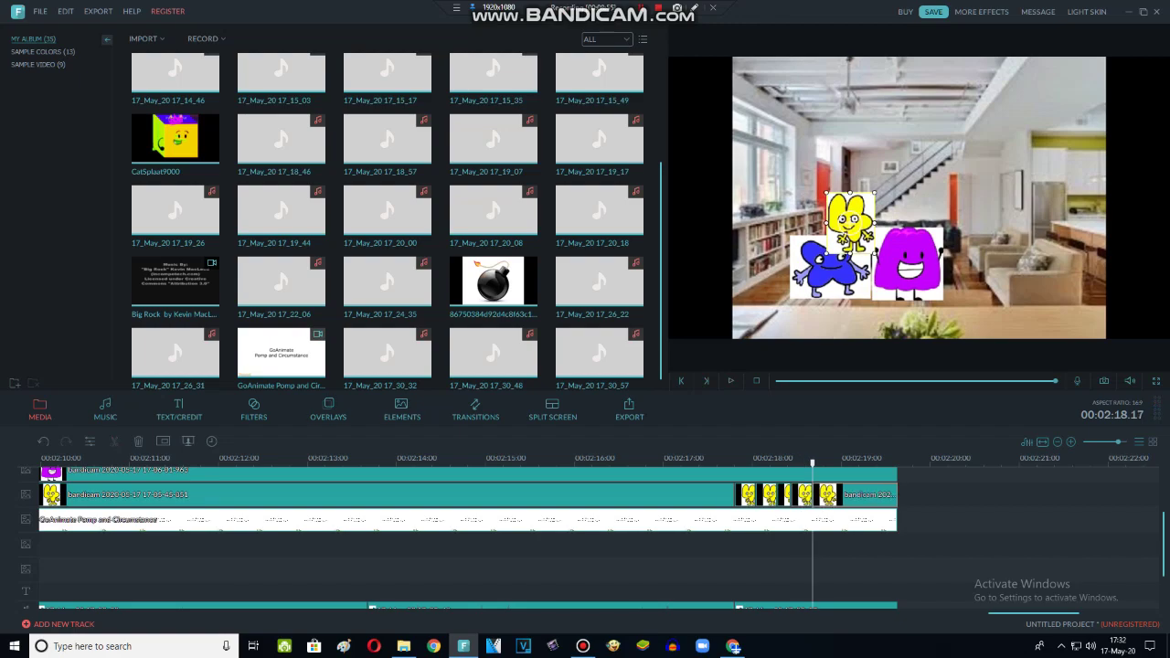
{"action": "left_click_drag", "start_coordinate": [875, 192], "coordinate": [869, 209]}
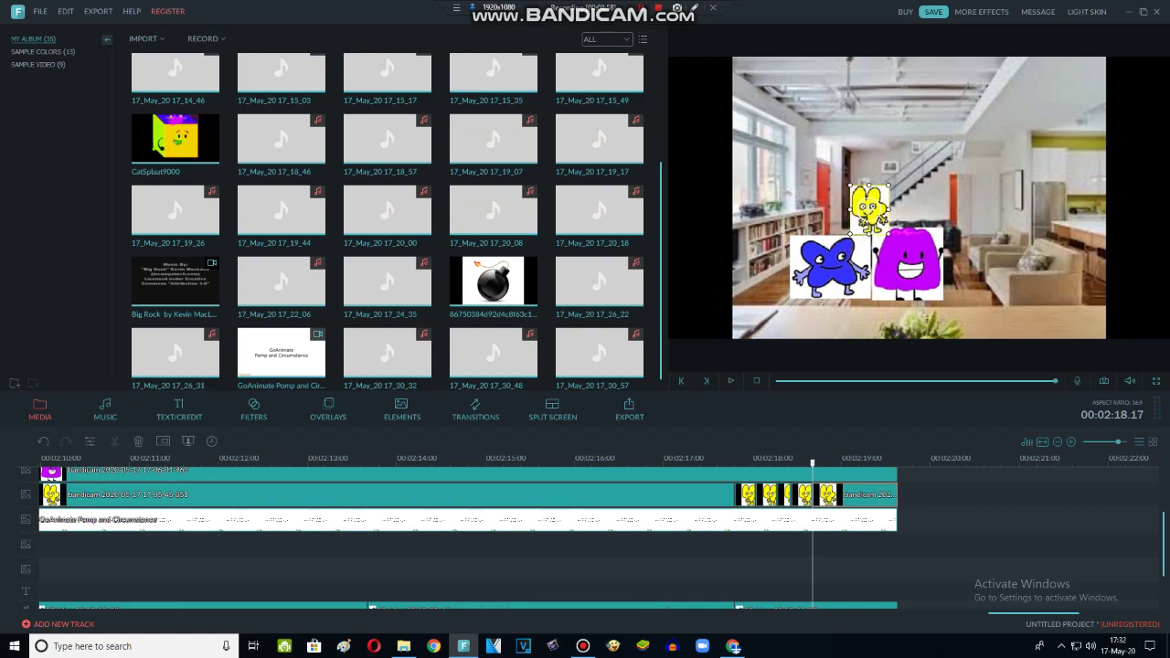
{"action": "left_click", "coordinate": [731, 381]}
{"action": "left_click", "coordinate": [731, 382]}
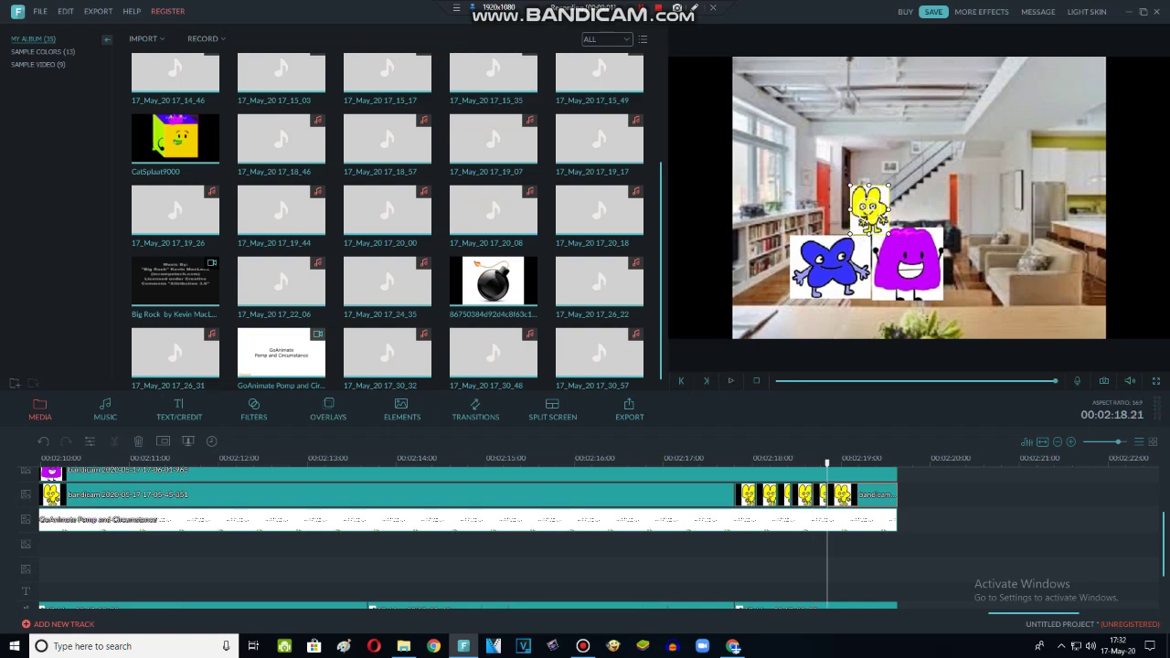
{"action": "mouse_move", "coordinate": [888, 185]}
{"action": "left_mouse_down"}
{"action": "mouse_move", "coordinate": [868, 208]}
{"action": "mouse_move", "coordinate": [877, 205]}
{"action": "left_mouse_up"}
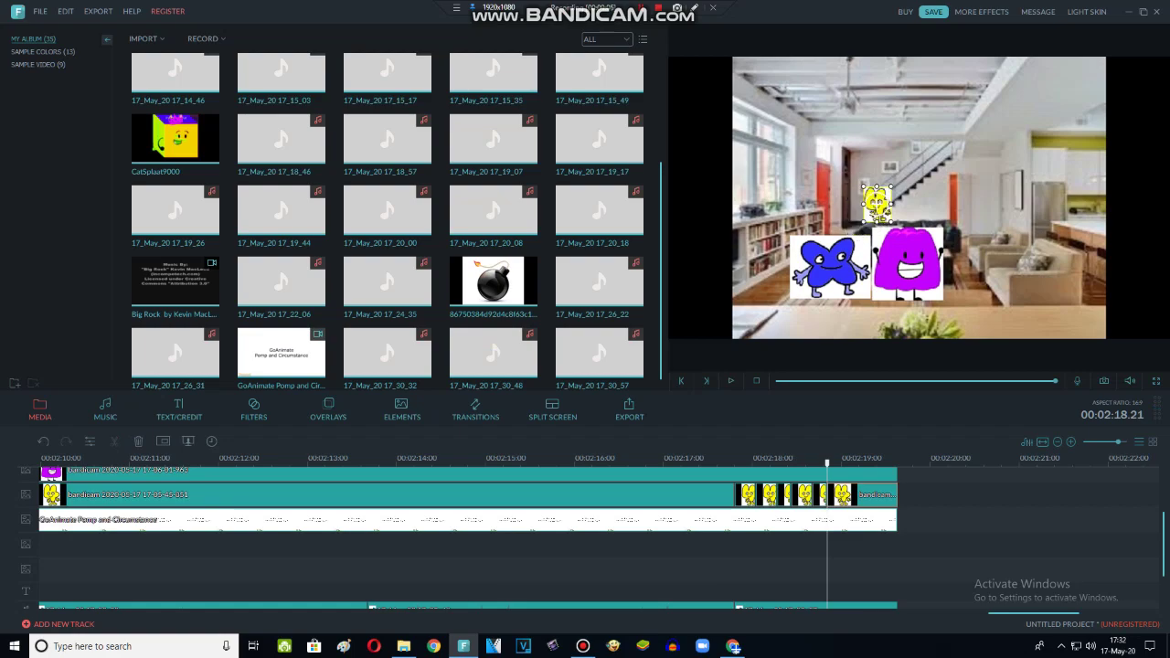
Split the yellow character's clip at 00:02:19.01 and move the small character up onto the staircase.
{"action": "double_click", "coordinate": [730, 381]}
{"action": "left_click", "coordinate": [114, 441]}
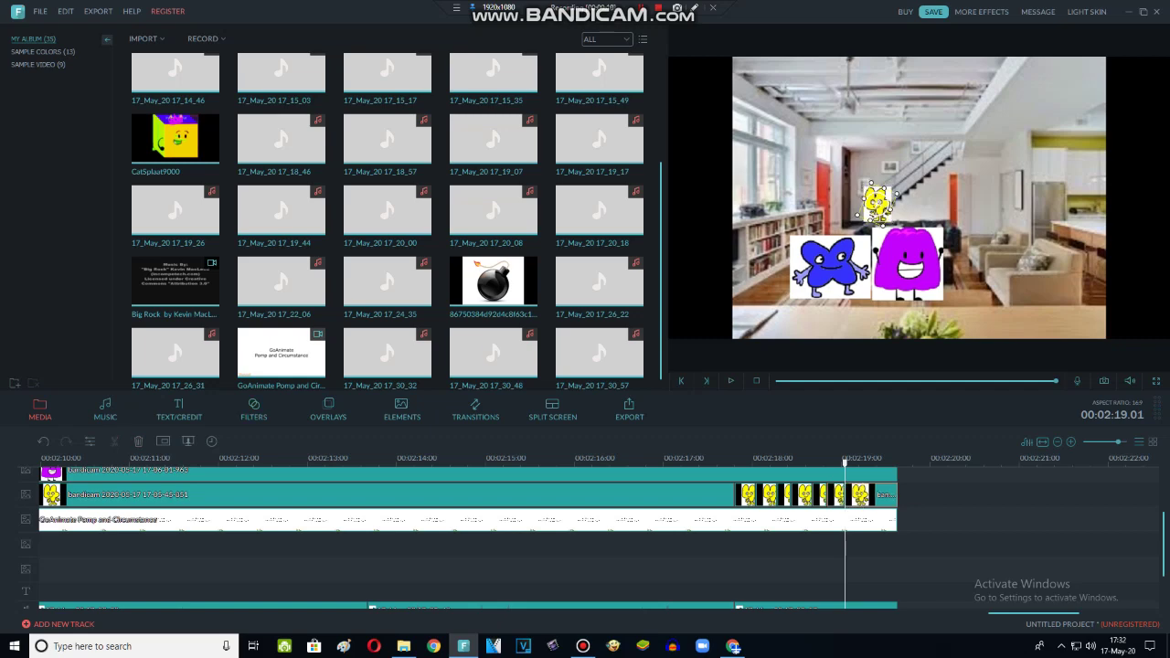
{"action": "left_click_drag", "start_coordinate": [877, 211], "coordinate": [899, 193]}
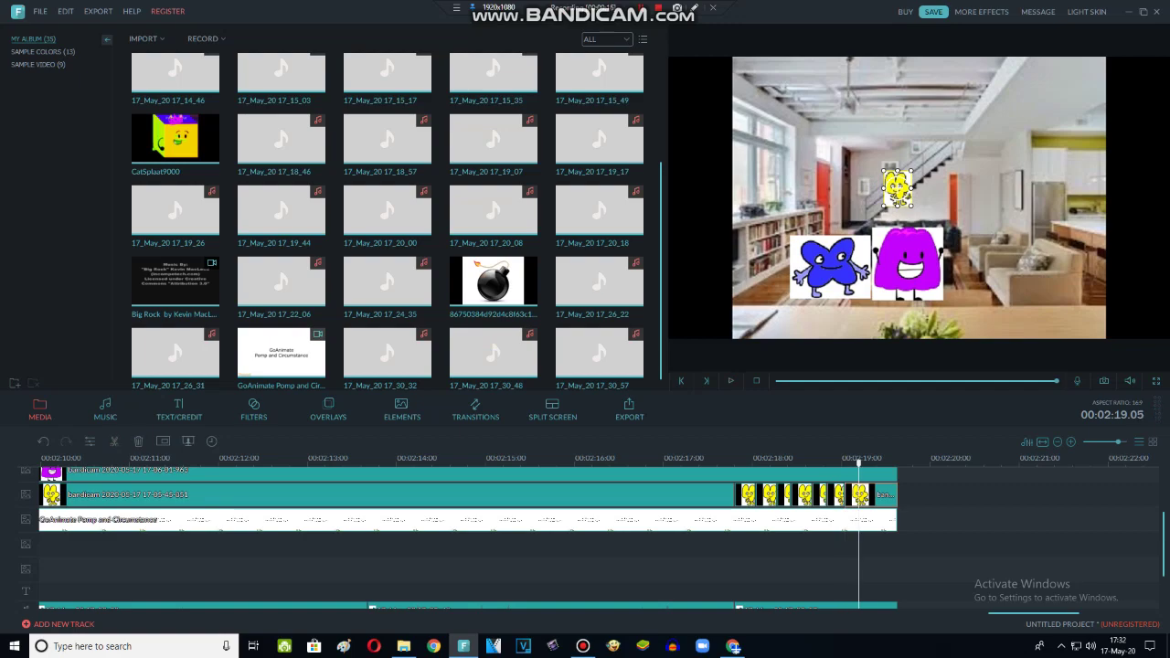
{"action": "left_click_drag", "start_coordinate": [899, 188], "coordinate": [931, 169]}
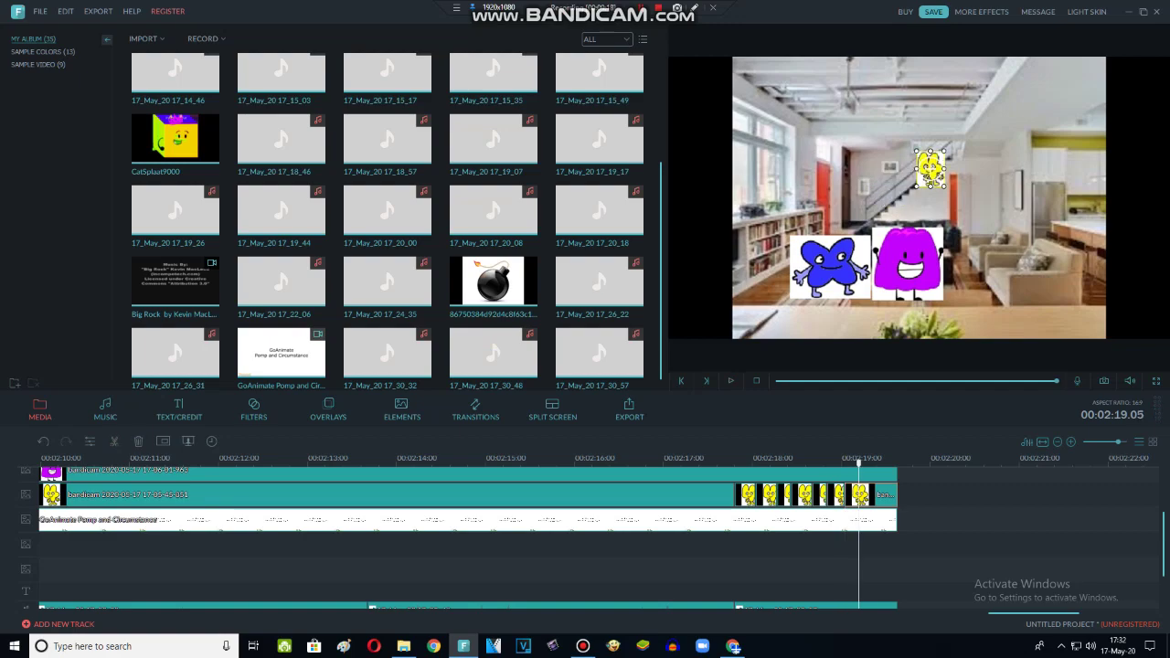
Split the yellow character's clip at 00:02:19.08 and move the character to the top of the stairs.
{"action": "key", "text": "space"}
{"action": "key", "text": "space"}
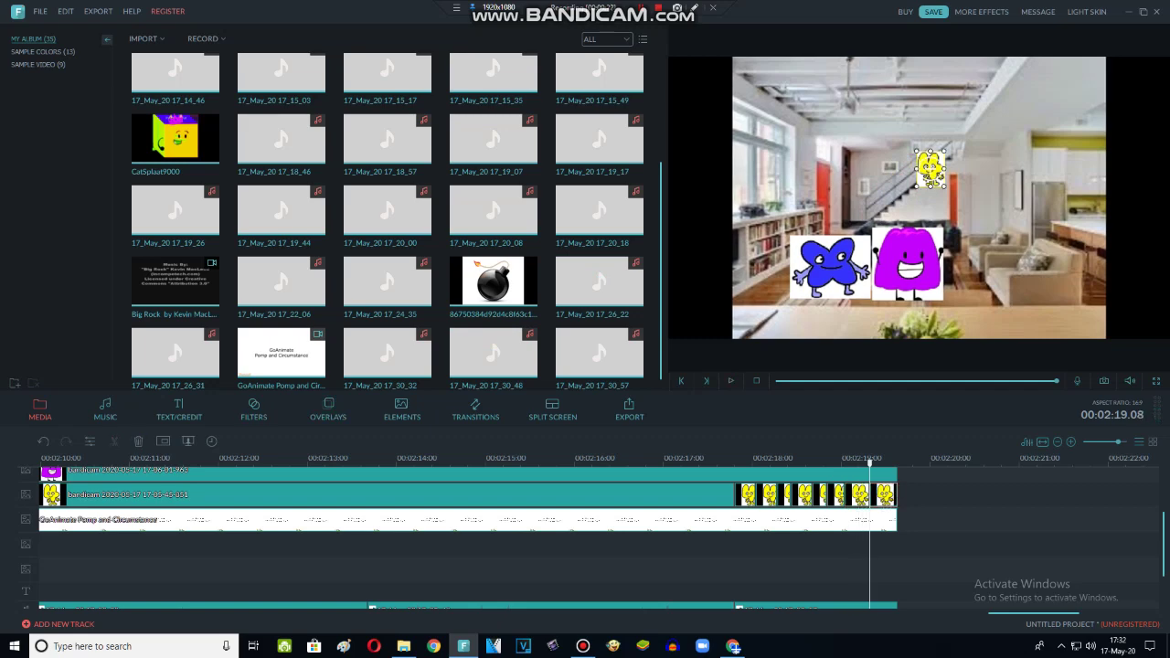
{"action": "left_click_drag", "start_coordinate": [931, 170], "coordinate": [956, 155]}
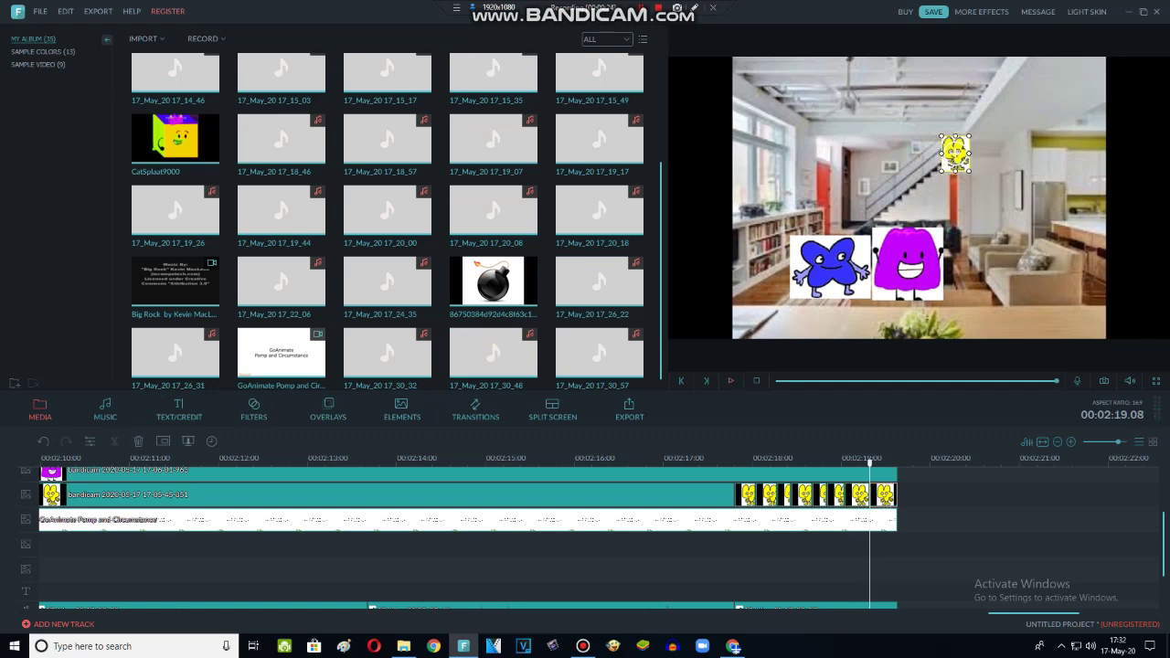
Split the yellow character's clip at 00:02:19.14, delete the remaining end piece, and try to preview the walk.
{"action": "key", "text": "space"}
{"action": "key", "text": "space"}
{"action": "left_click", "coordinate": [114, 441]}
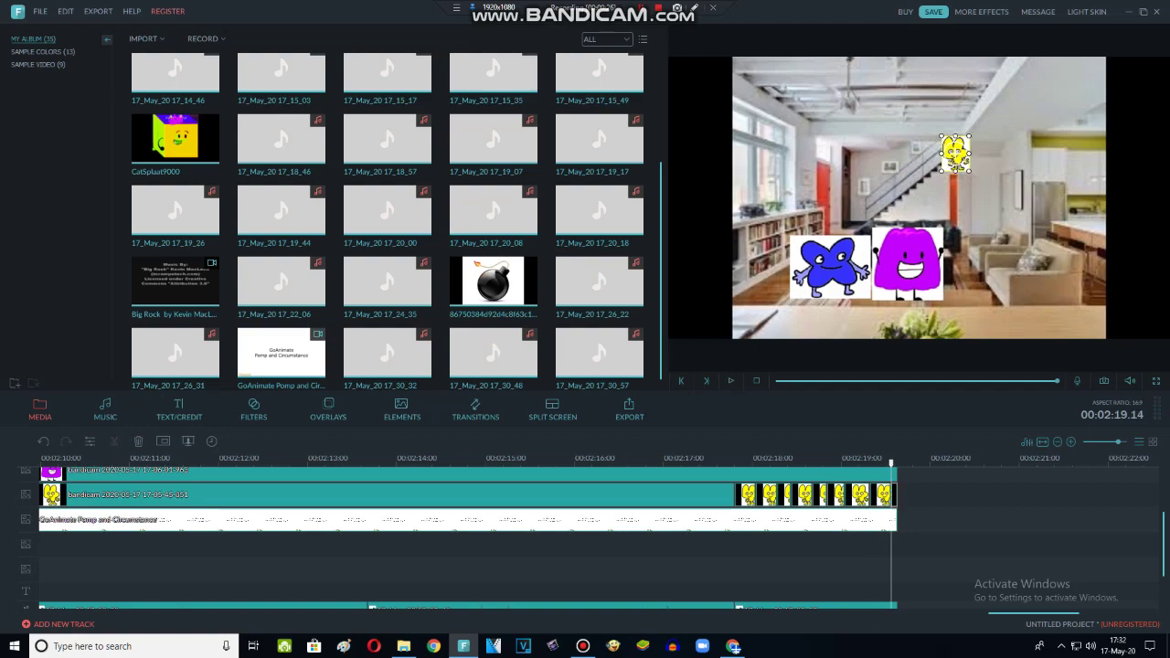
{"action": "key", "text": "Delete"}
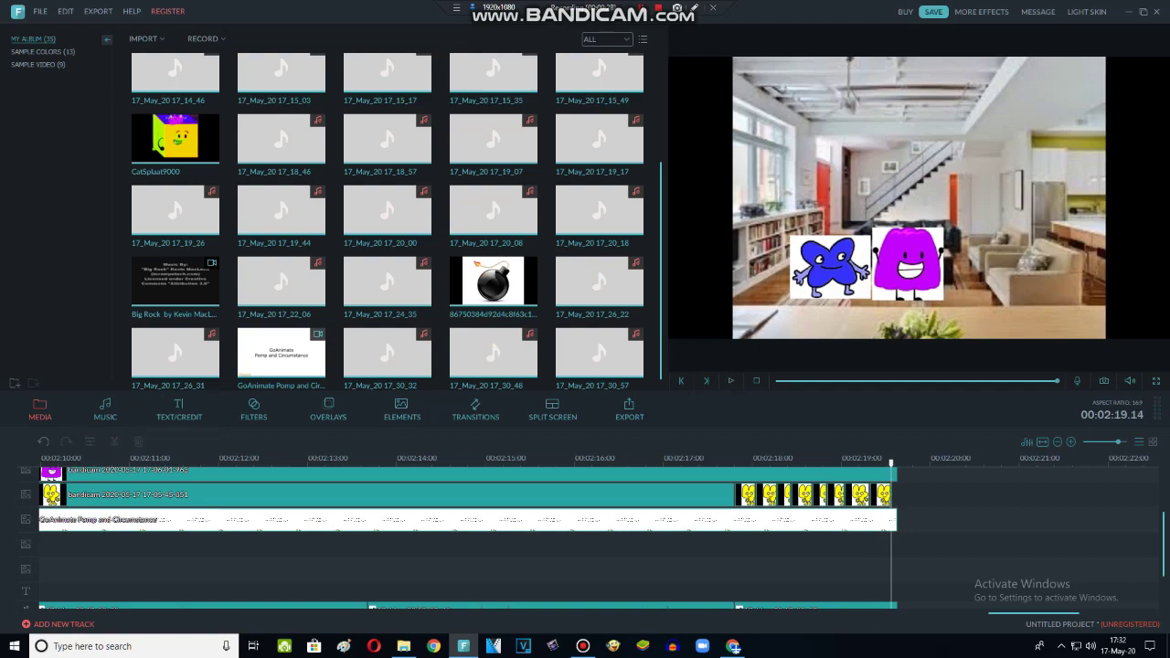
{"action": "left_click", "coordinate": [746, 494]}
{"action": "key", "text": "space"}
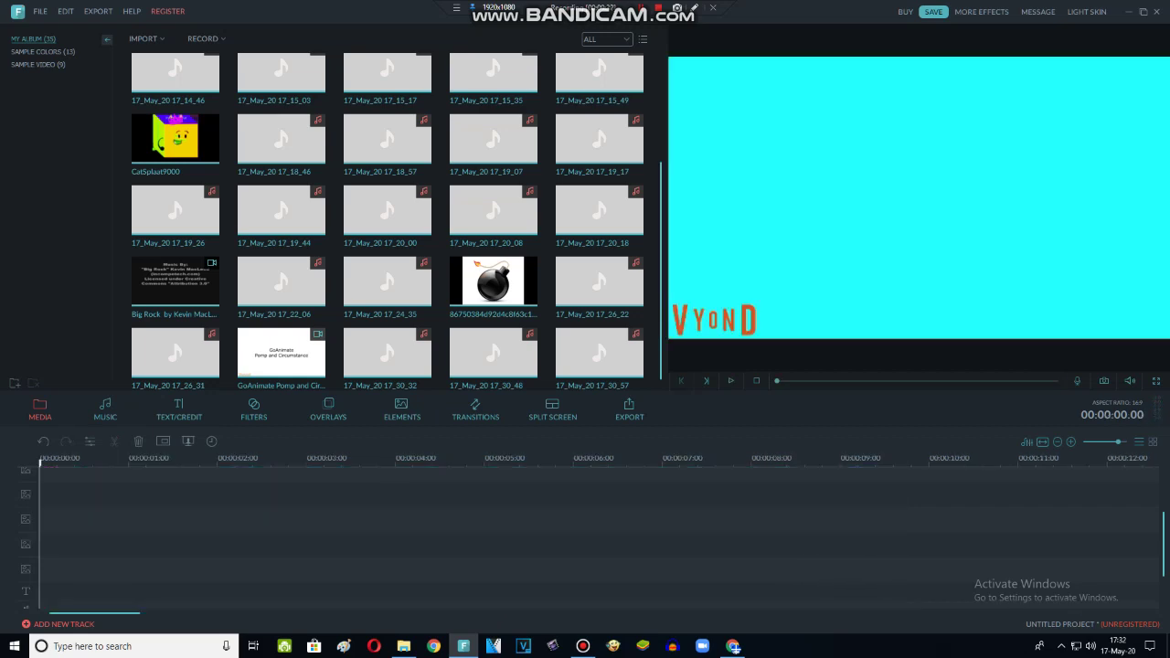
Set the hue of the opening My Another New Intro clip to -67 and check a later frame of it.
{"action": "scroll", "coordinate": [302, 535], "scroll_direction": "up", "scroll_amount": 3}
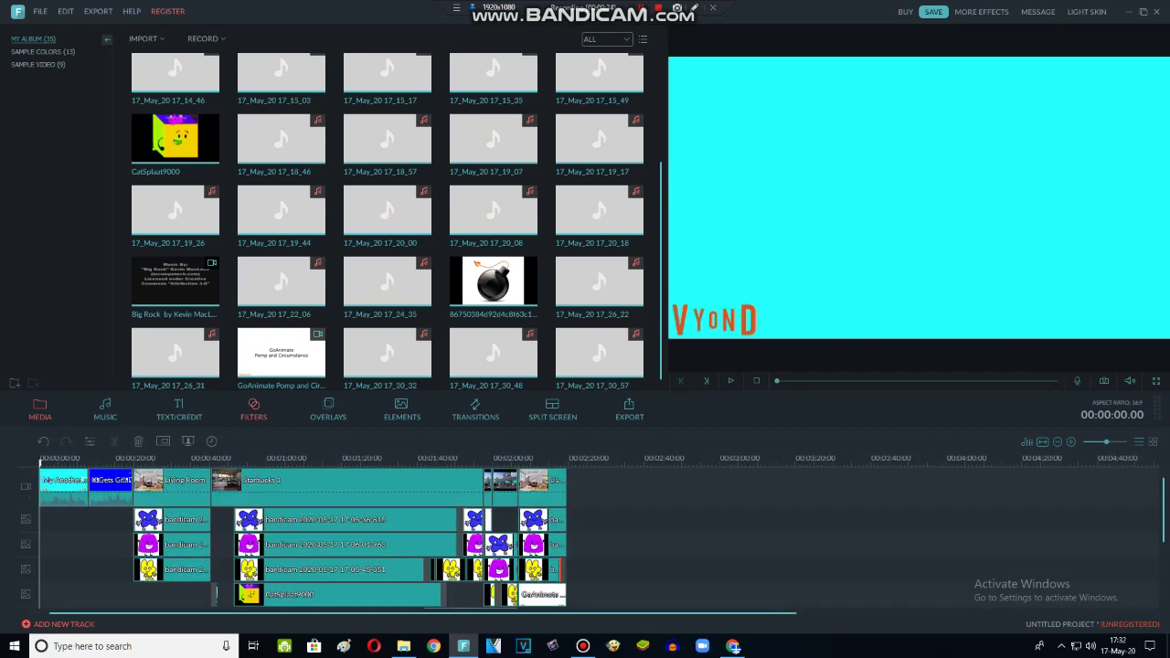
{"action": "left_click", "coordinate": [64, 489]}
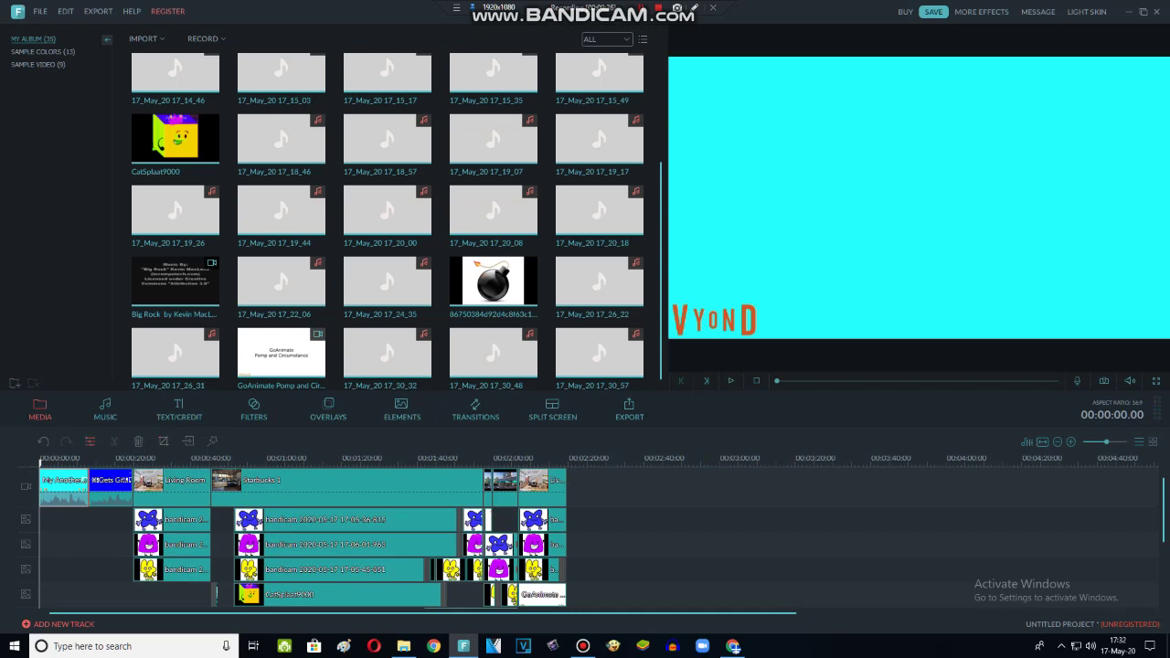
{"action": "left_click", "coordinate": [90, 442]}
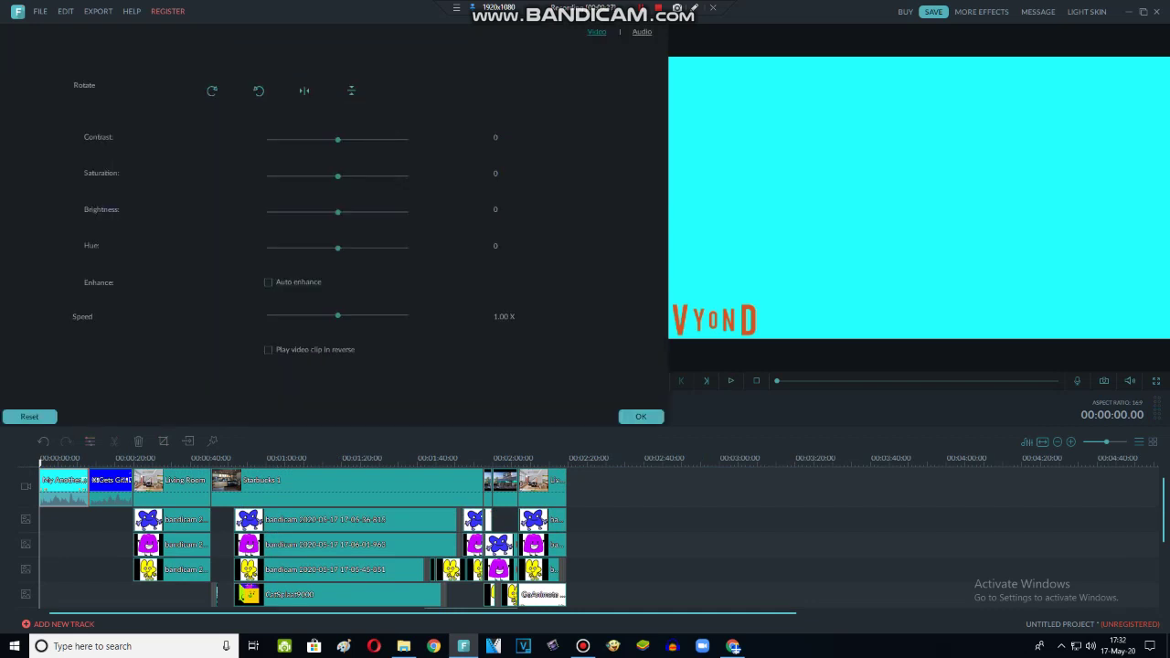
{"action": "left_click_drag", "start_coordinate": [337, 247], "coordinate": [291, 248]}
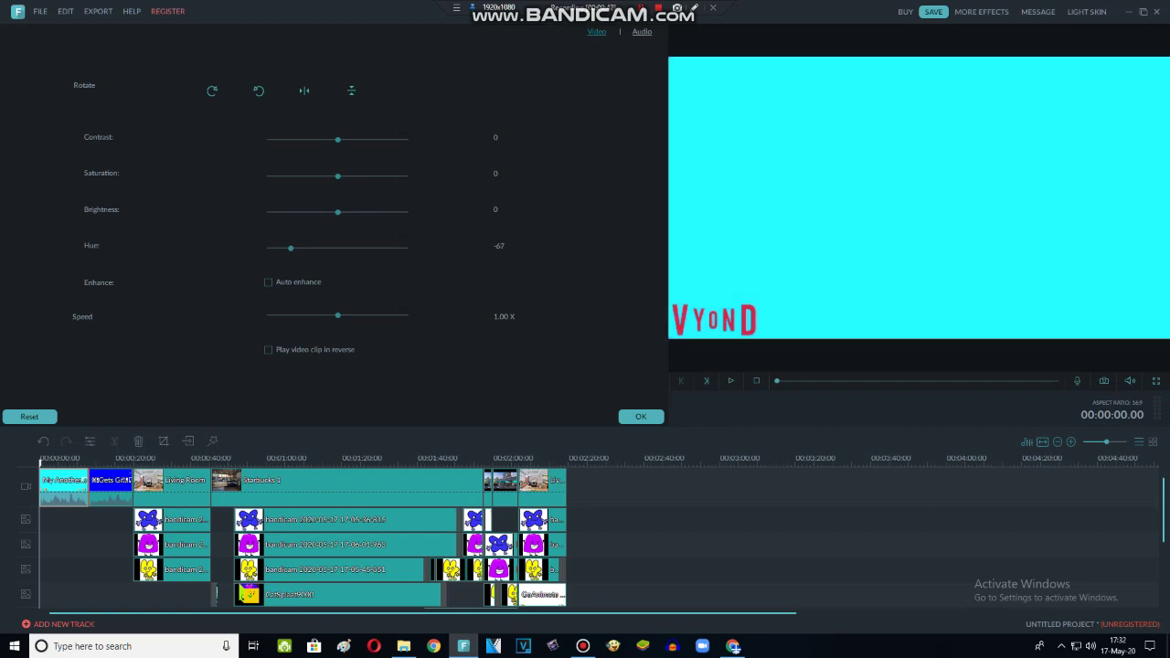
{"action": "mouse_move", "coordinate": [40, 461]}
{"action": "left_mouse_down"}
{"action": "mouse_move", "coordinate": [120, 462]}
{"action": "mouse_move", "coordinate": [40, 462]}
{"action": "left_mouse_up"}
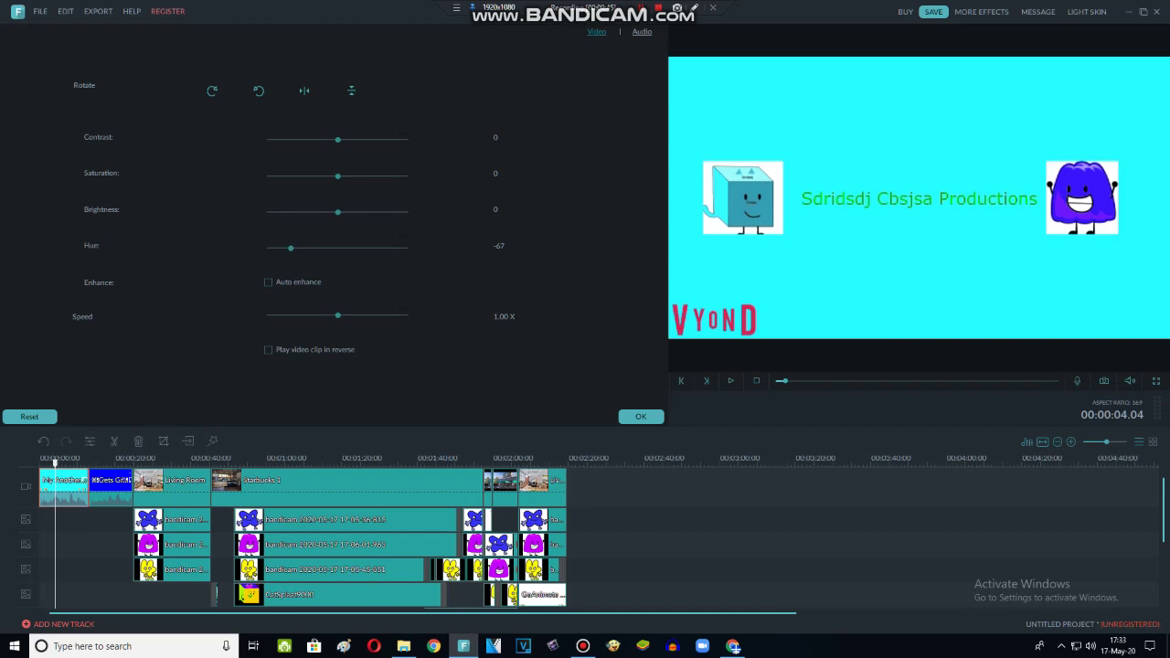
Lower the audio pitch of the My Another New Intro clip and accept its settings.
{"action": "left_click", "coordinate": [641, 31]}
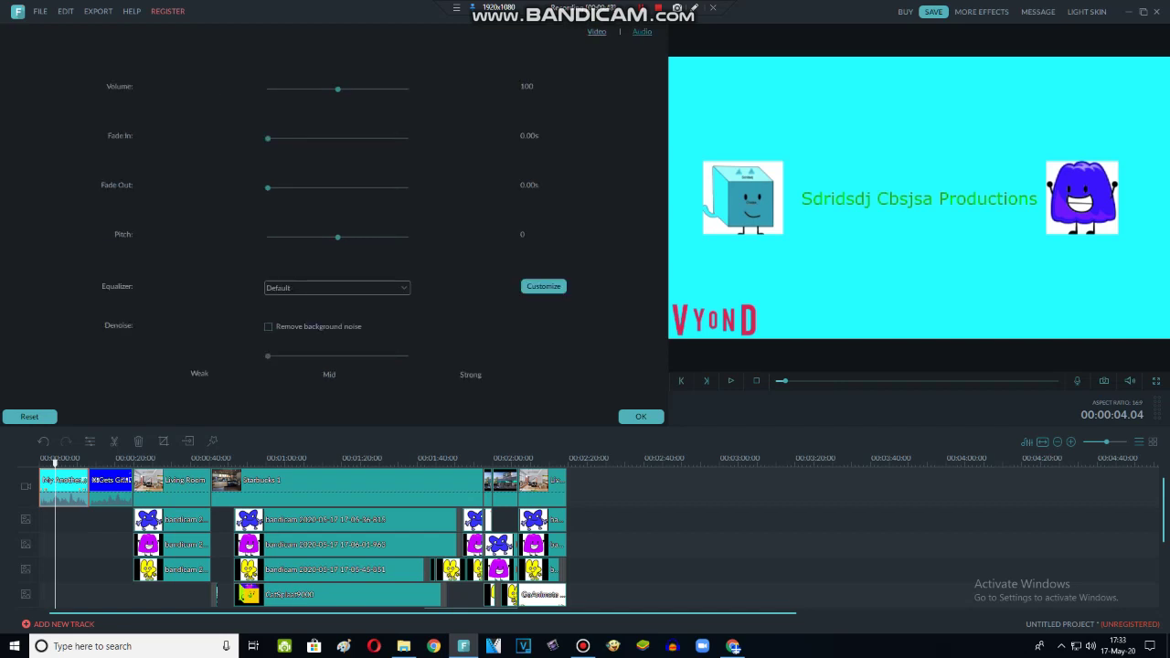
{"action": "left_click_drag", "start_coordinate": [338, 237], "coordinate": [315, 238]}
{"action": "left_click", "coordinate": [640, 415]}
Add the My New Outro clip to the main video track directly after the final Living Room scene.
{"action": "scroll", "coordinate": [598, 139], "scroll_direction": "up", "scroll_amount": 3}
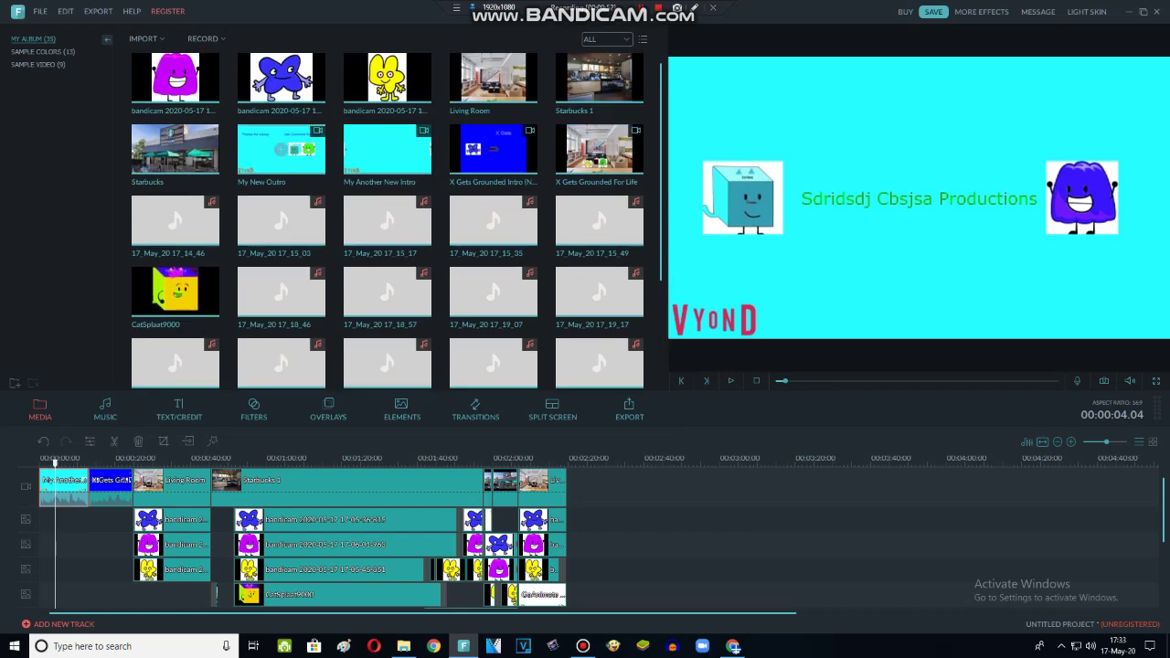
{"action": "left_click", "coordinate": [282, 151]}
{"action": "left_click_drag", "start_coordinate": [281, 150], "coordinate": [603, 483]}
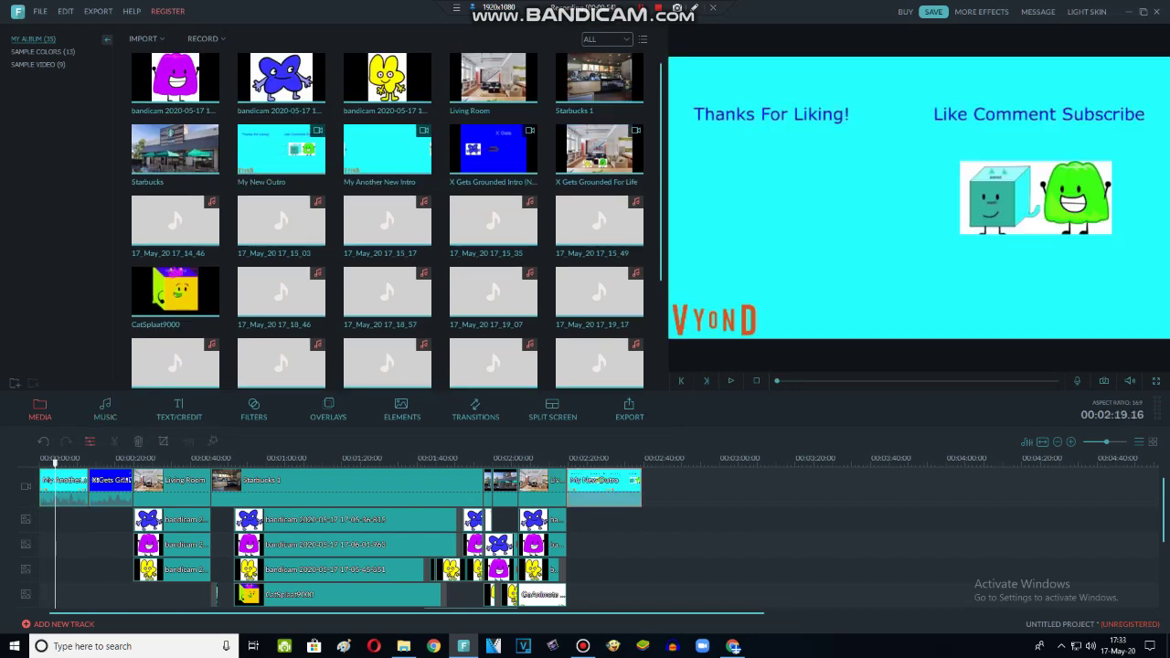
Lower the My New Outro clip's audio pitch and set its hue to -23.
{"action": "double_click", "coordinate": [603, 488]}
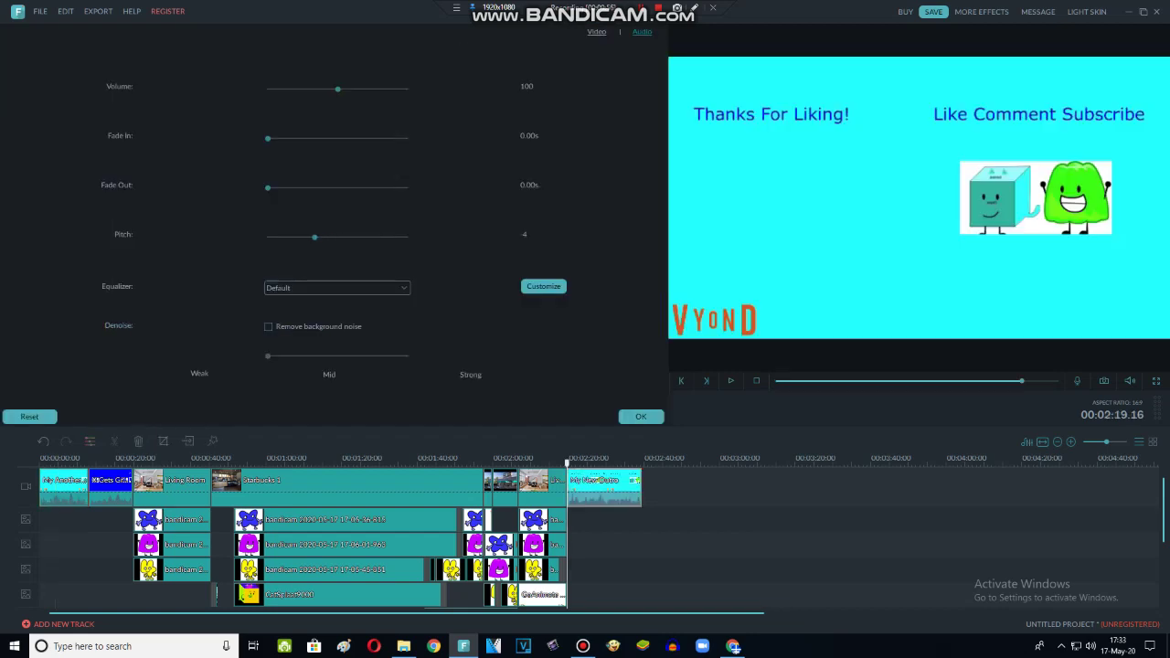
{"action": "left_click", "coordinate": [596, 32]}
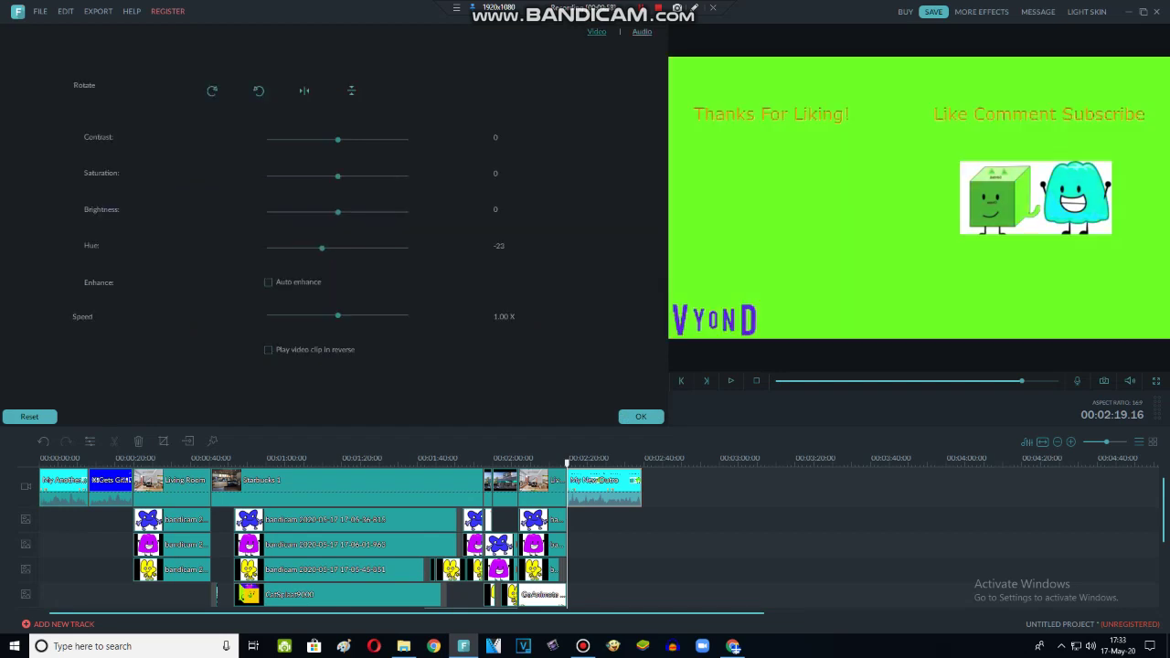